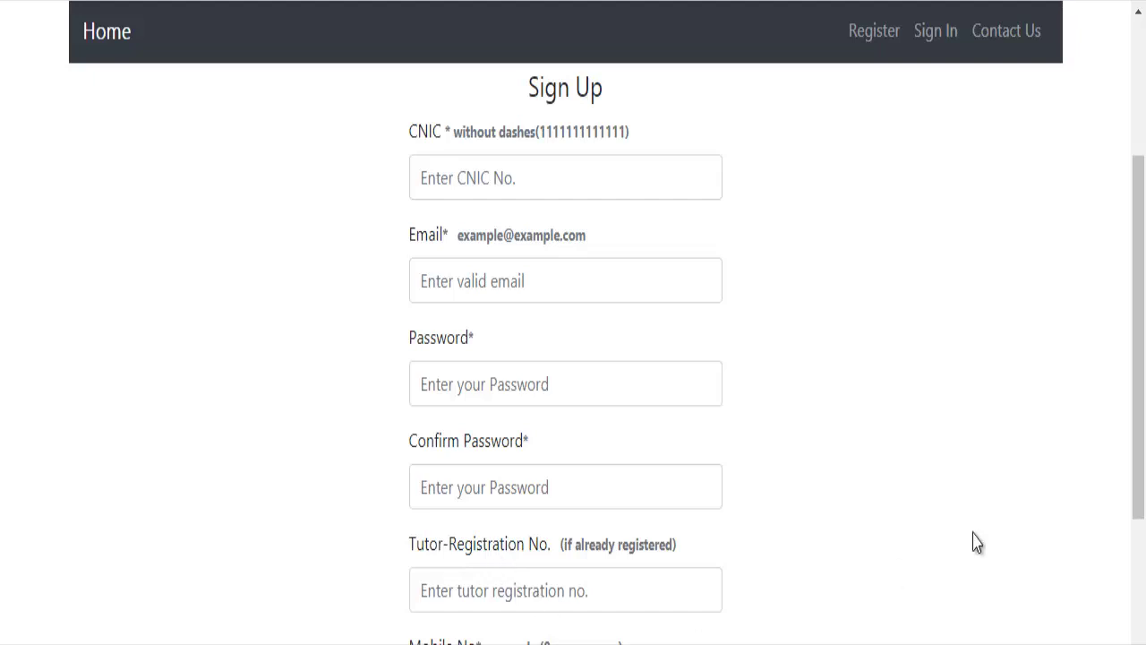
Enter the applicant's CNIC number without dashes in the CNIC field.
scroll(1129, 295, down, 2)
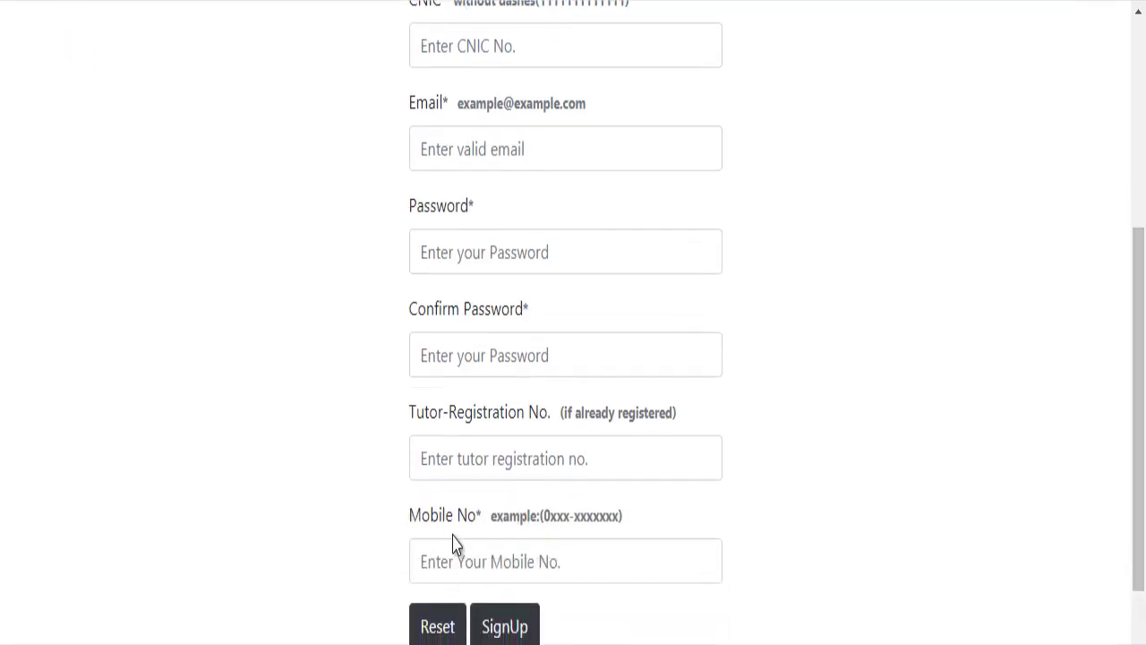
scroll(1143, 354, up, 2)
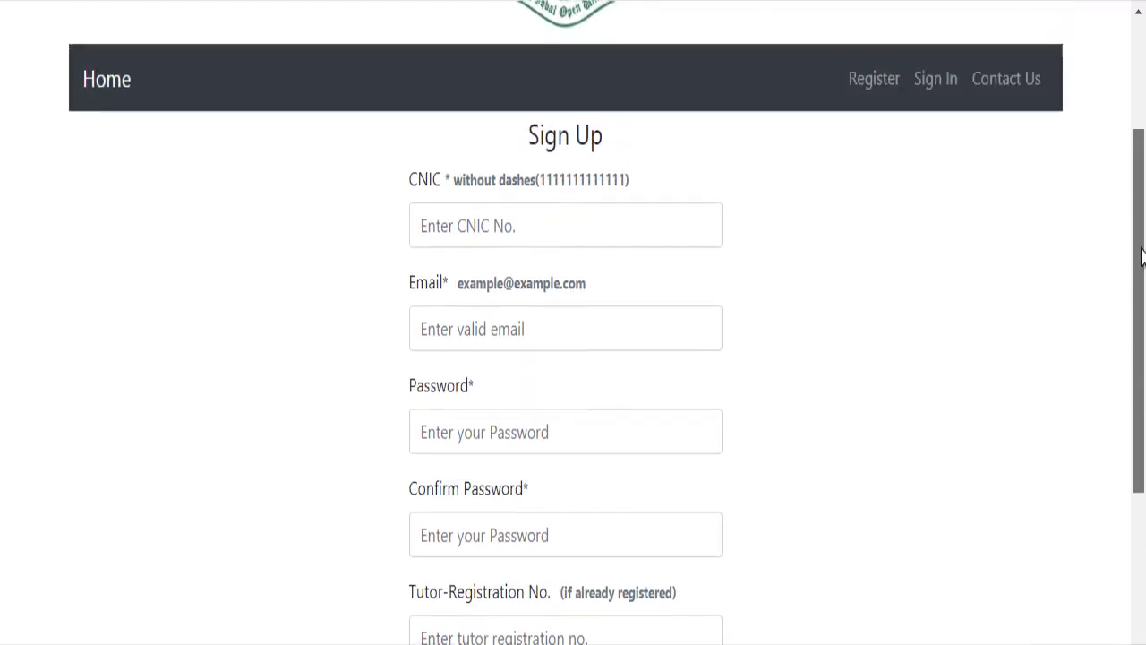
click(589, 226)
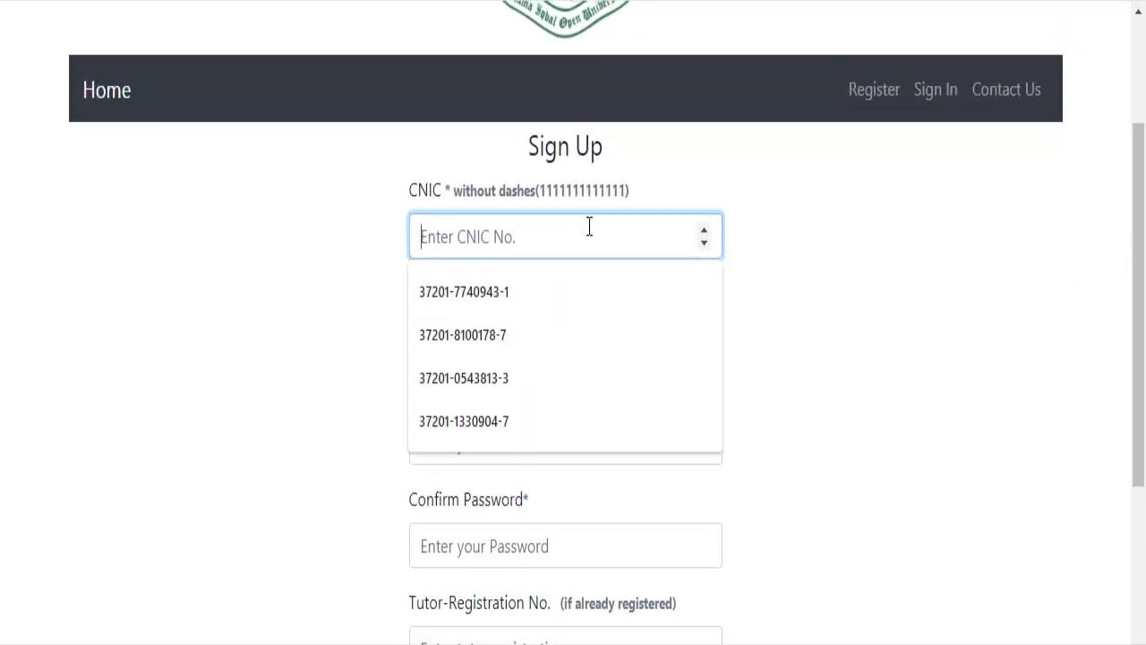
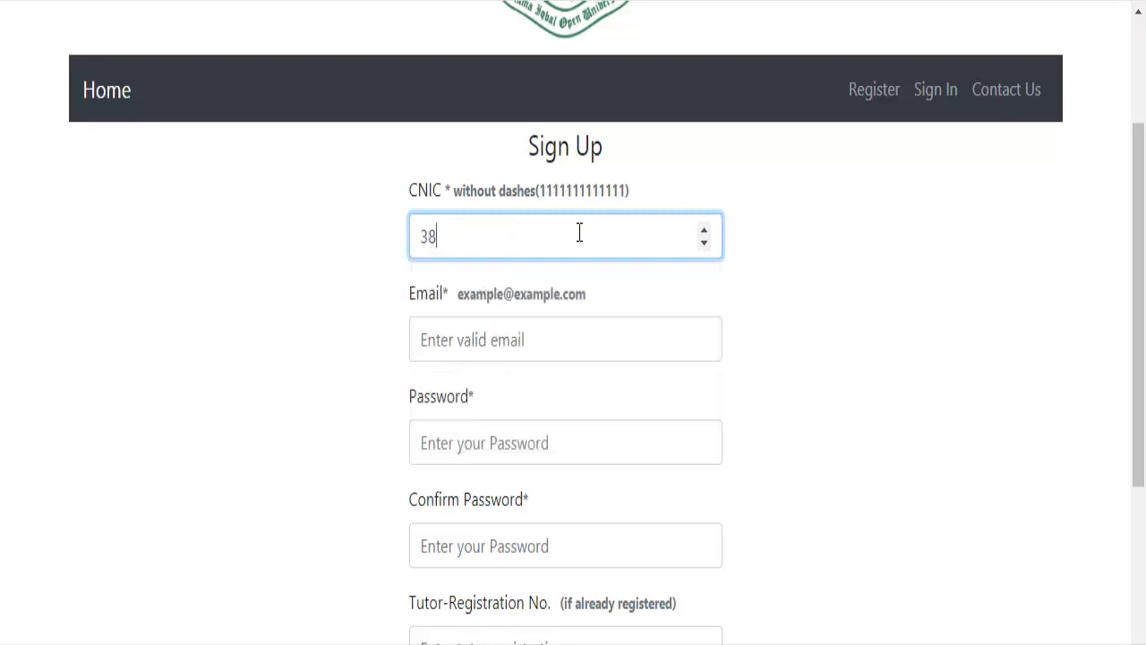
Fill in the applicant's Gmail address in the Email field.
scroll(977, 499, up, 3)
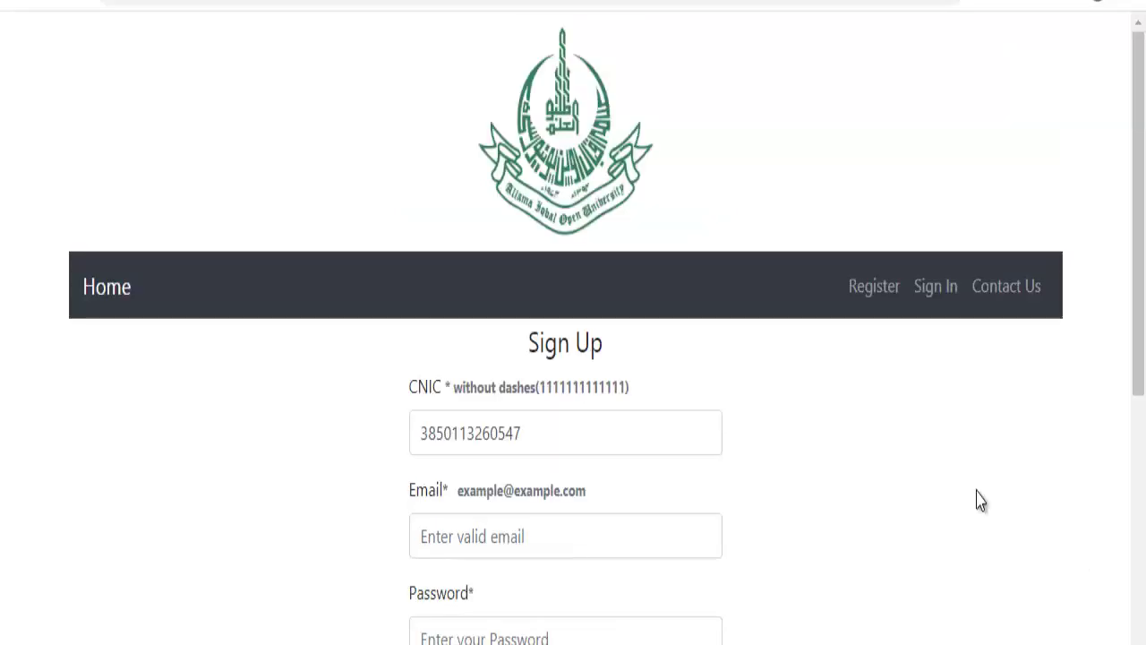
click(489, 536)
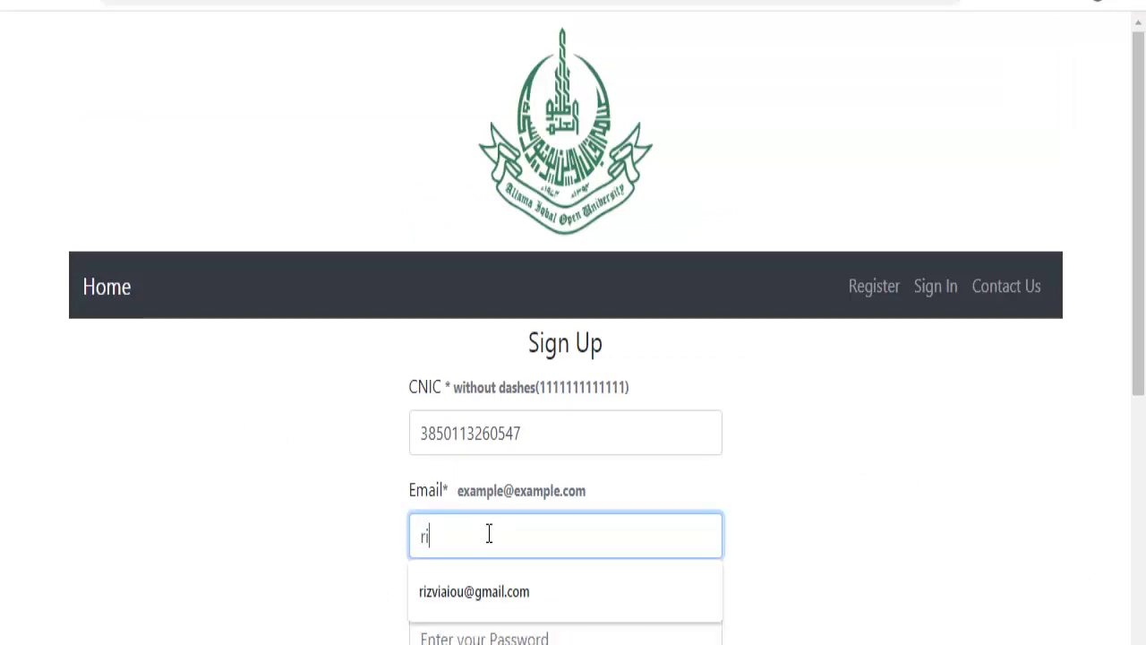
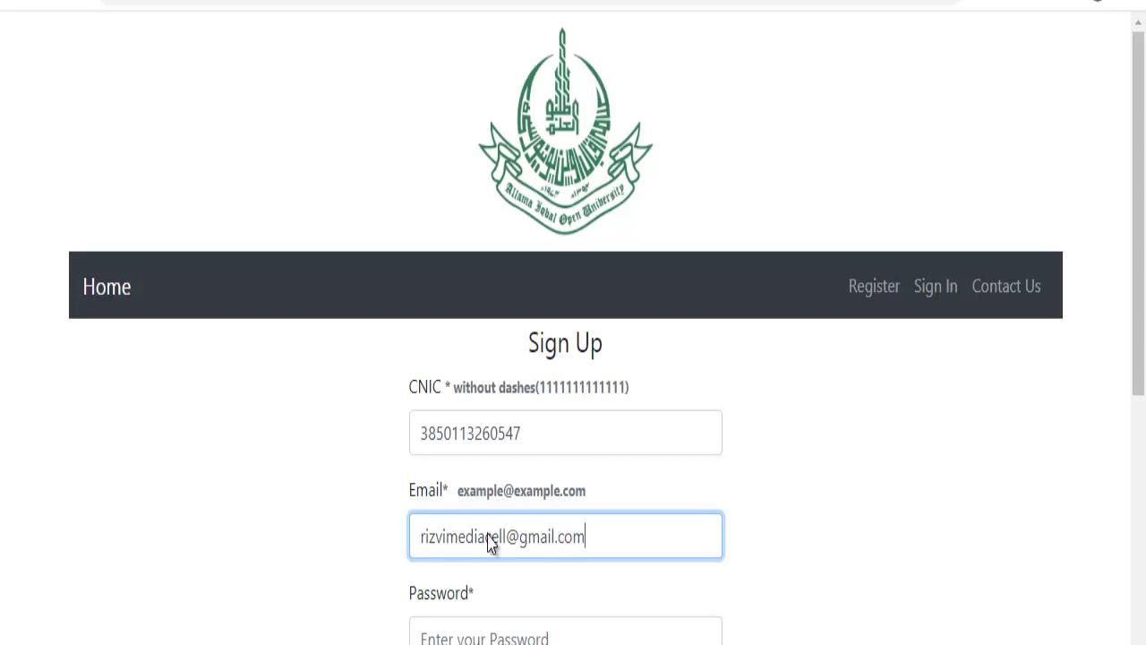
key(Tab)
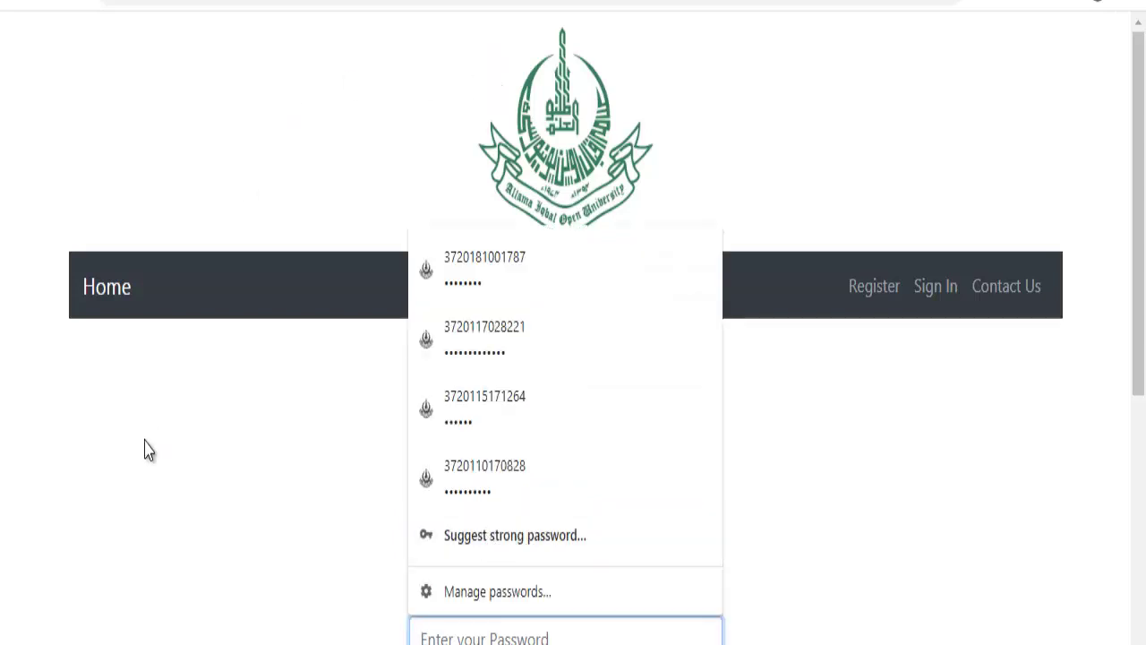
Enter the account password in both Password and Confirm Password fields.
click(213, 416)
drag(1139, 311, 1139, 457)
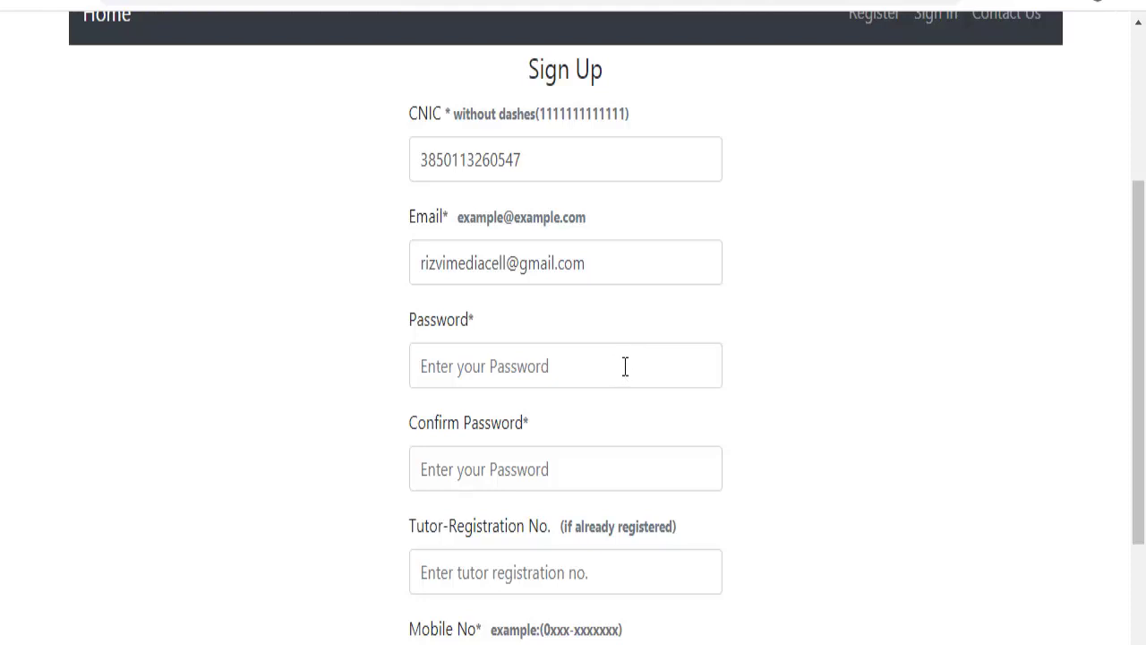
click(624, 367)
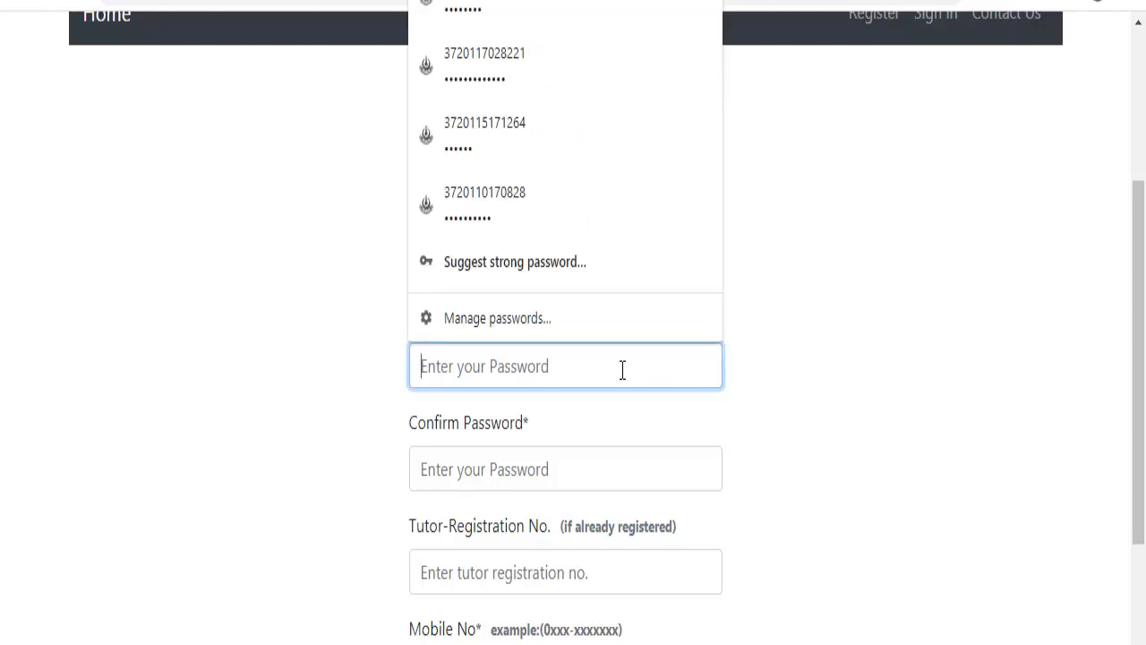
text(1)
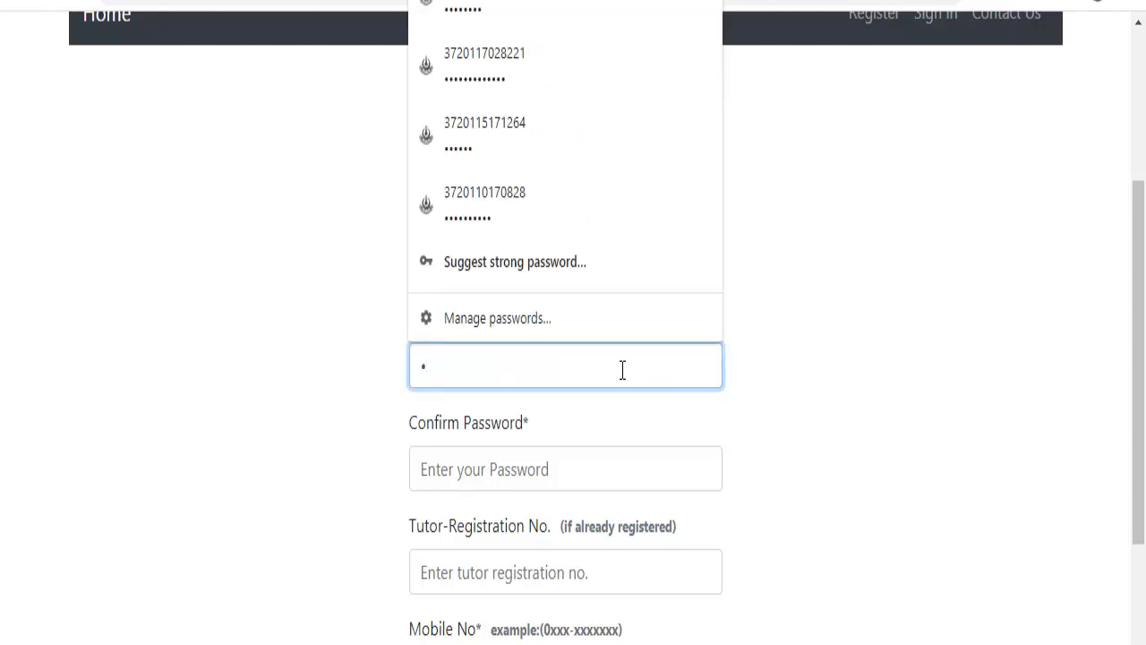
text(23456789)
click(489, 469)
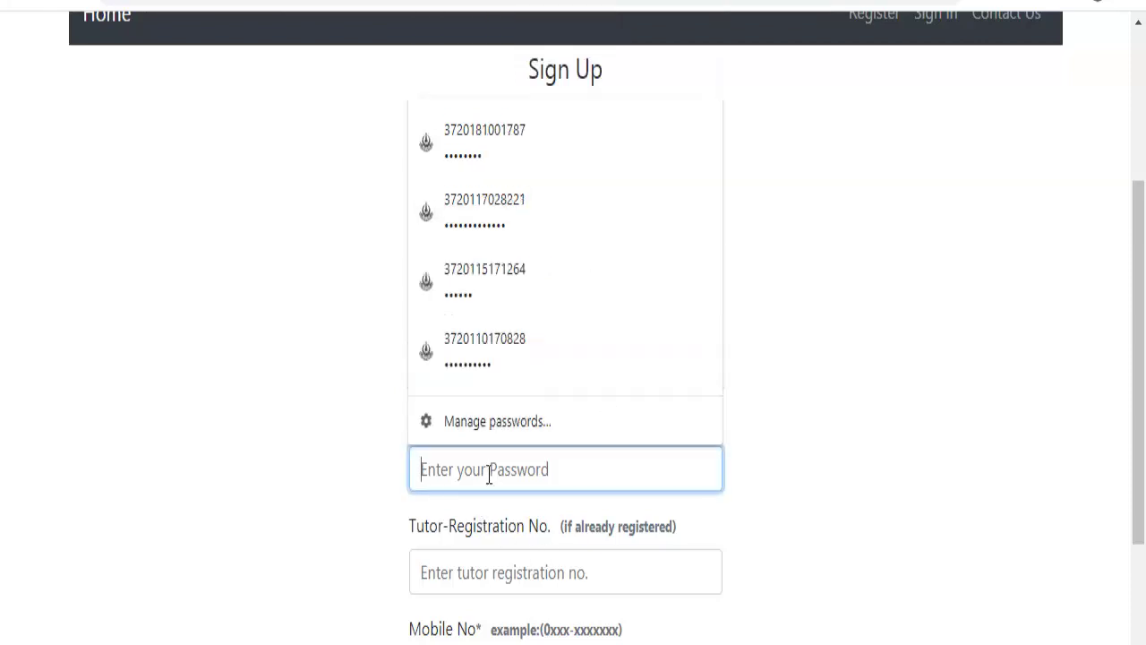
text(1)
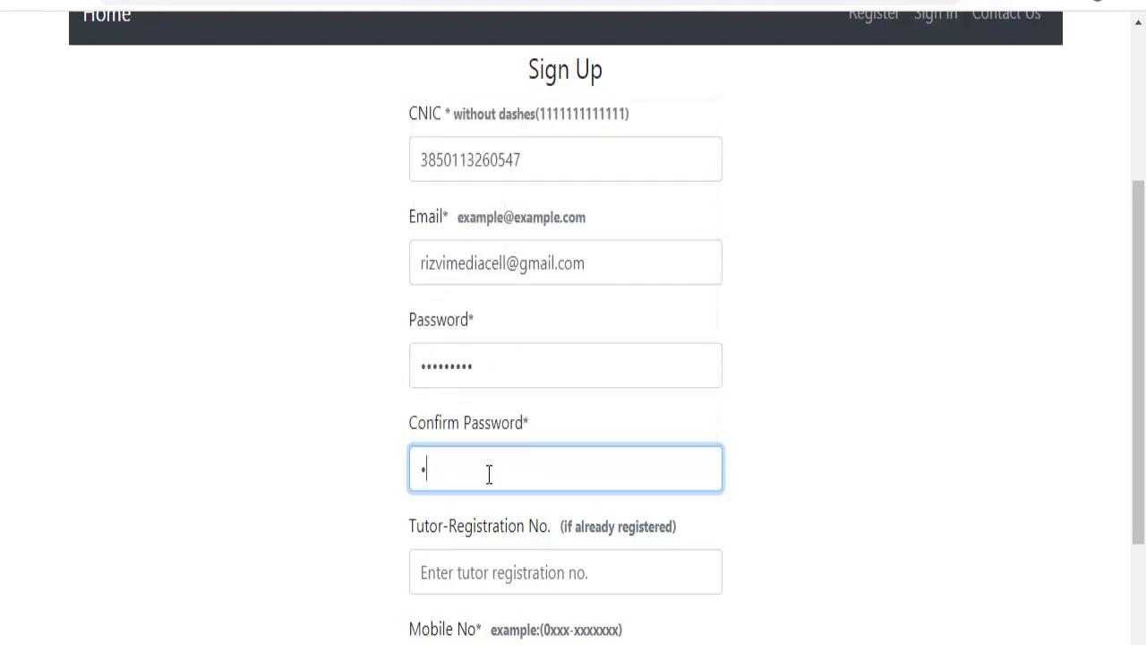
text(23456789)
Enter the applicant's mobile number in the Mobile No field.
drag(1136, 403, 1136, 514)
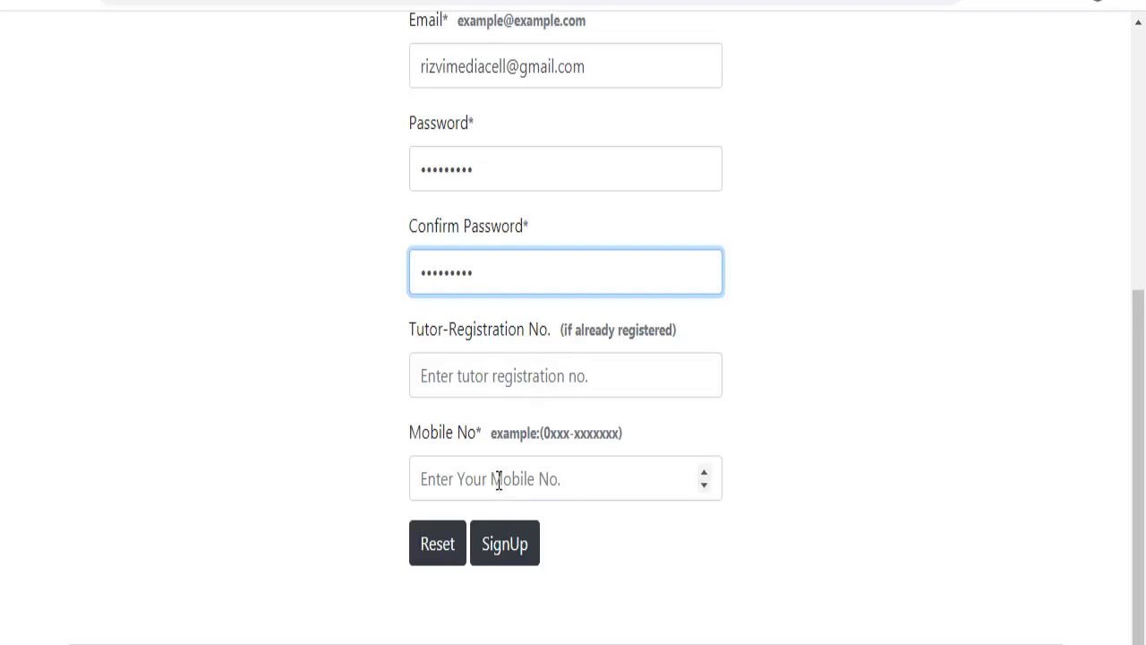
click(498, 480)
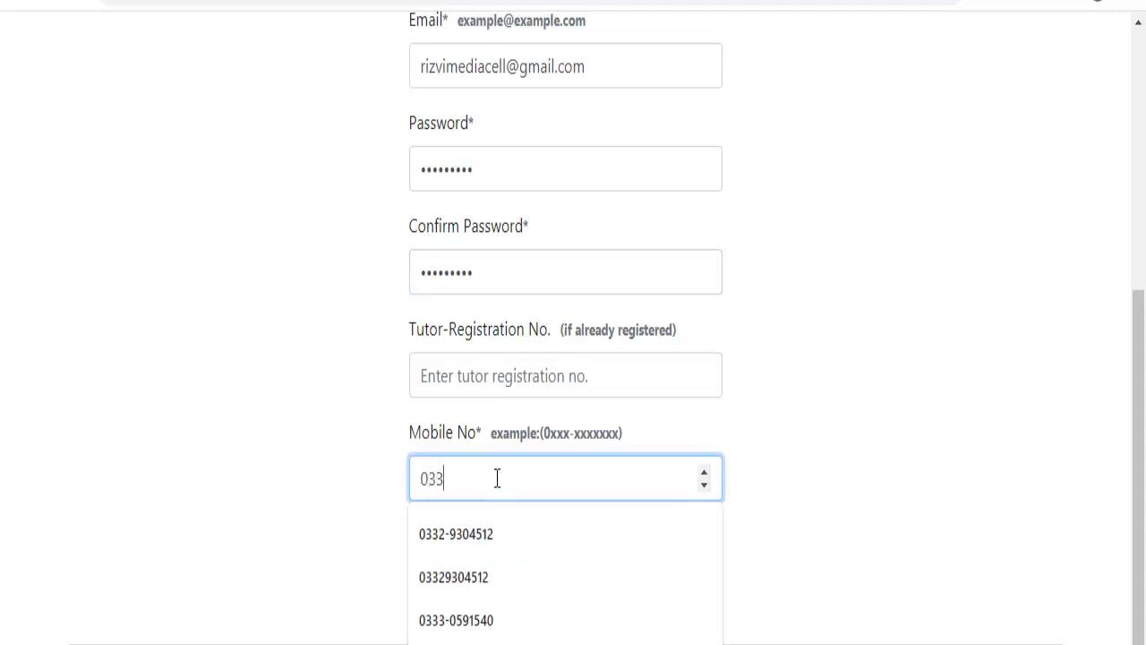
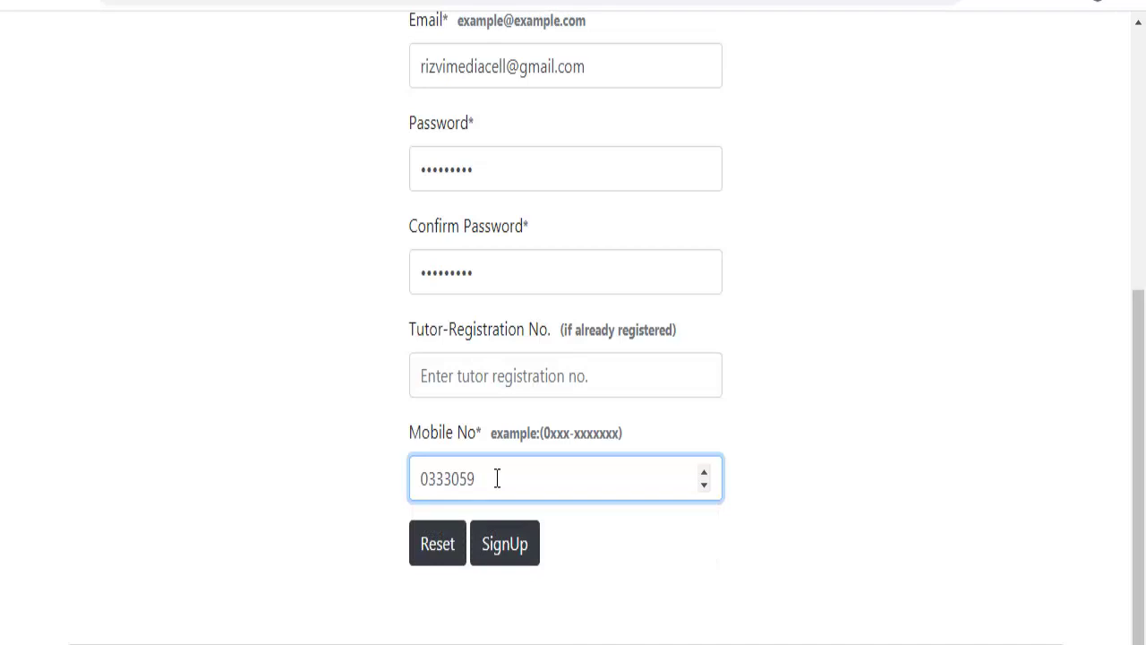
Create the account, save the login in Chrome, and sign in with New Resource Person Registration.
click(504, 555)
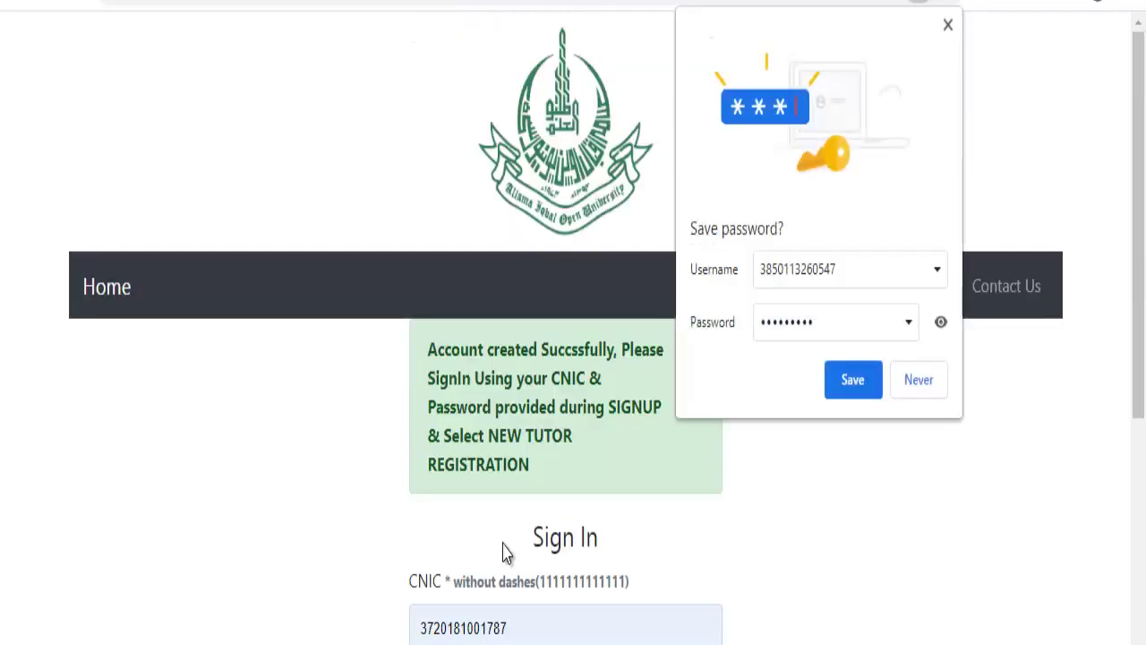
click(853, 379)
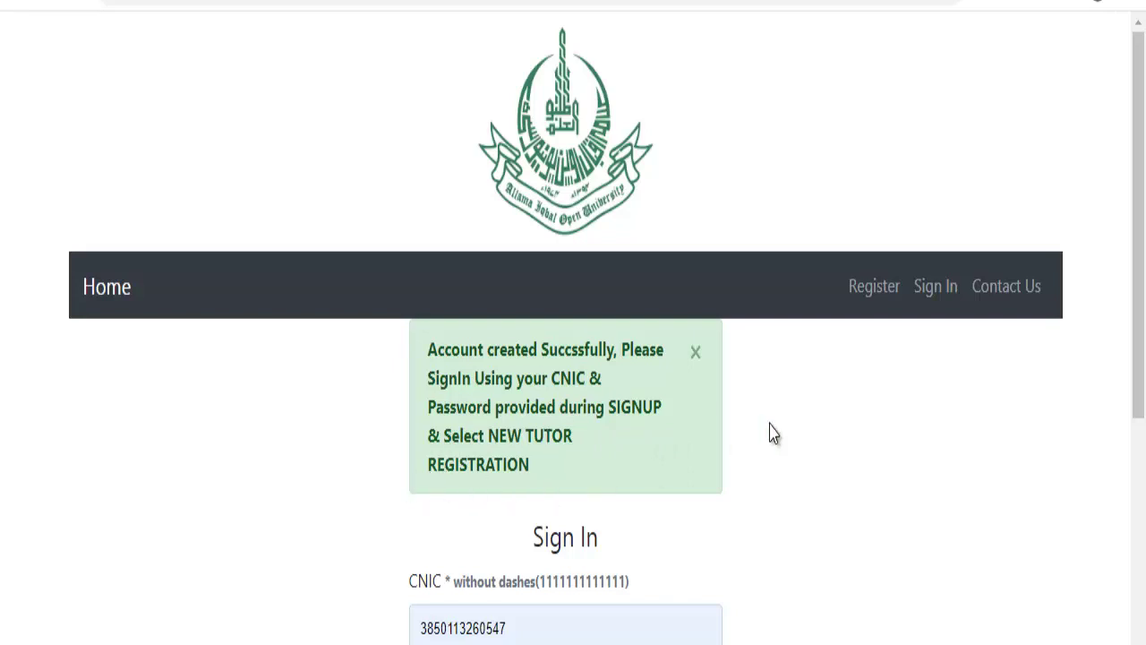
drag(1138, 224, 1118, 384)
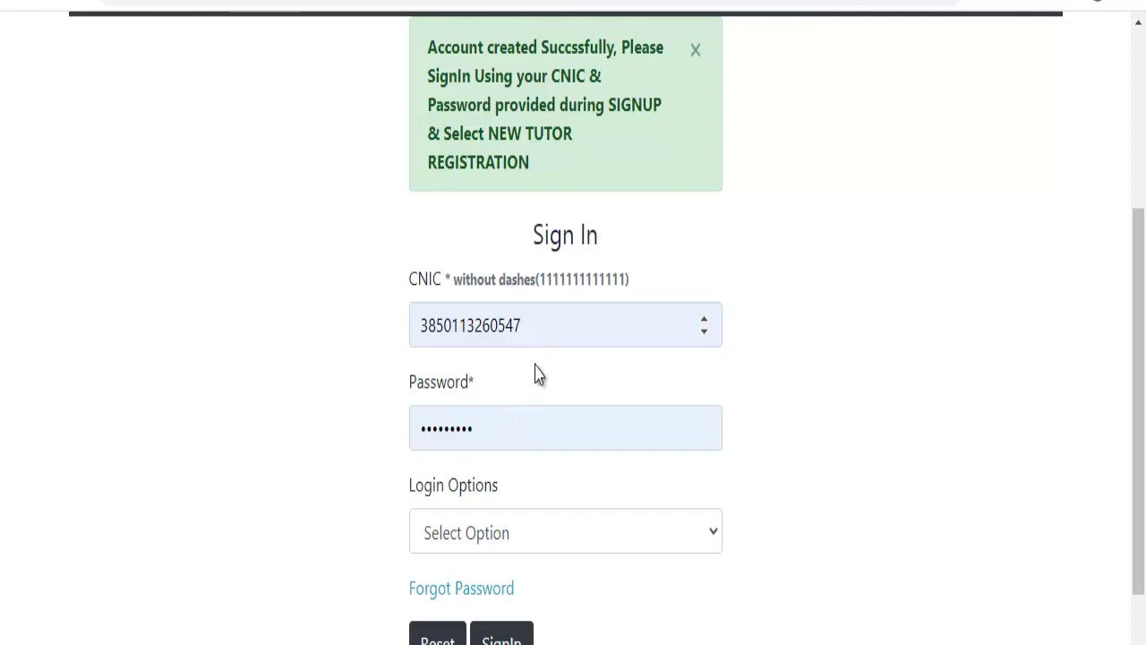
click(520, 533)
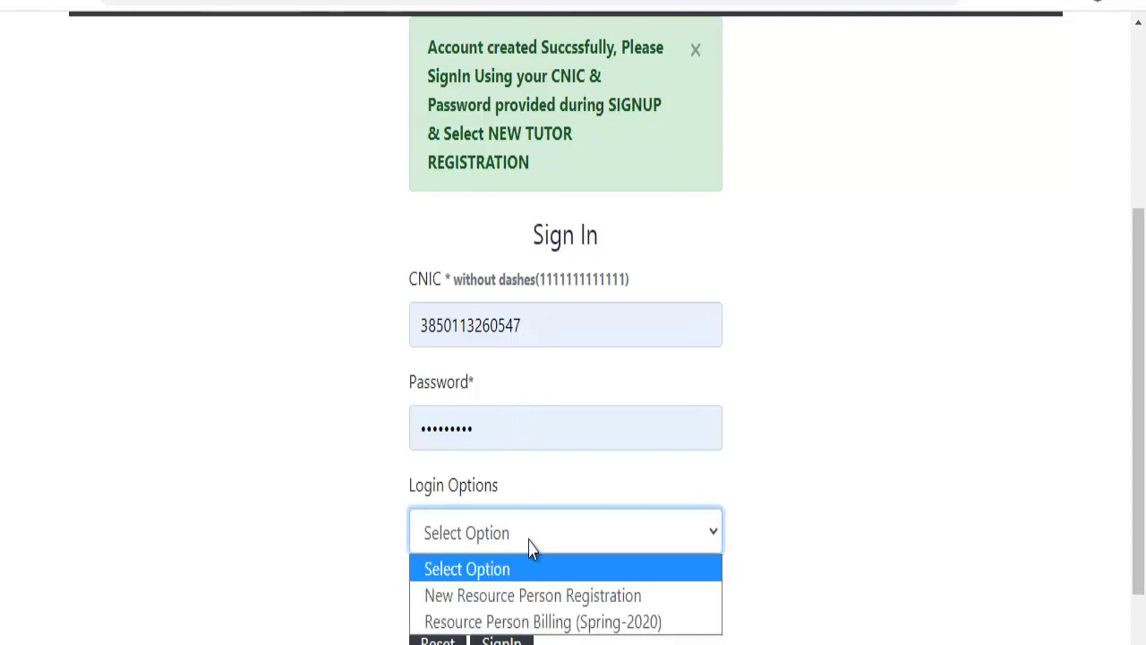
click(532, 596)
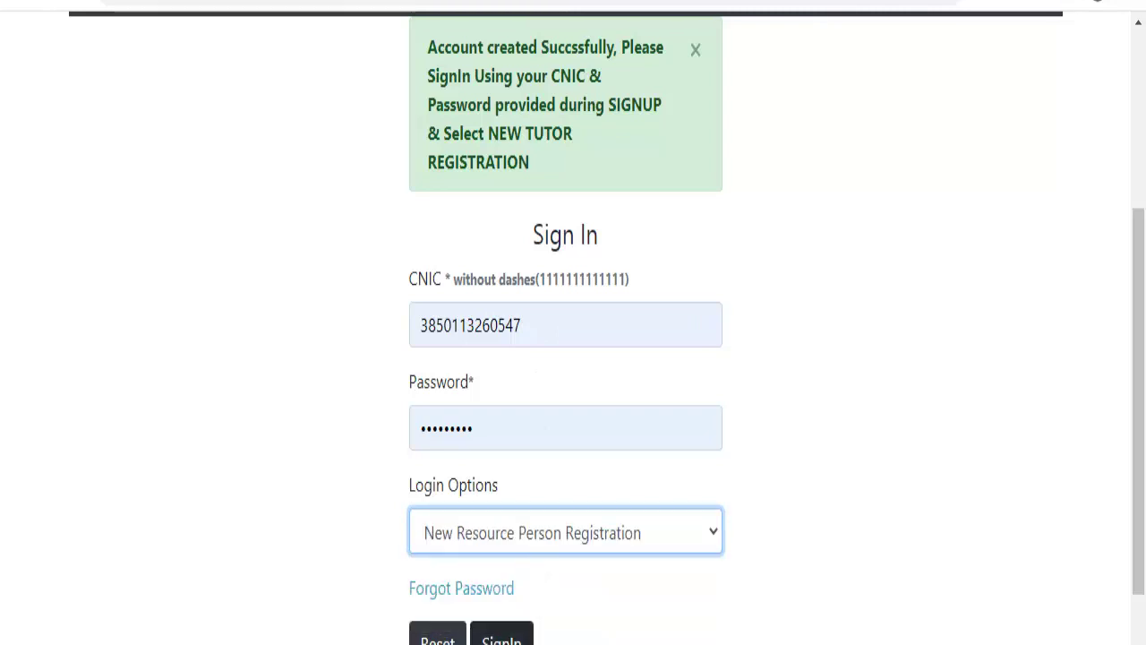
click(503, 638)
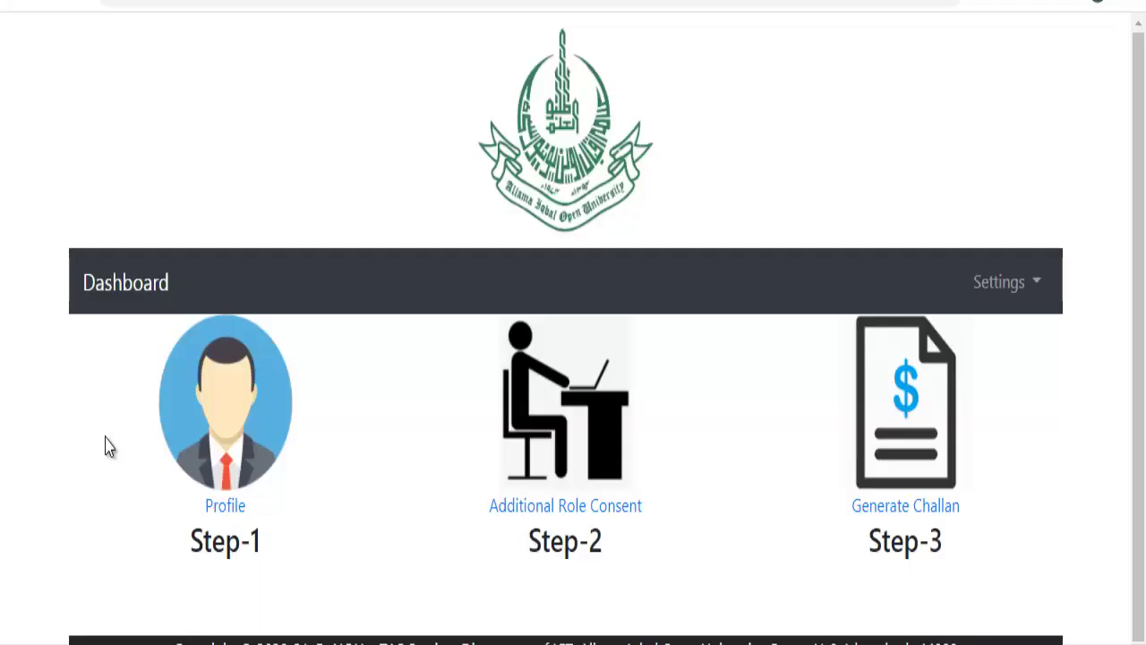
click(224, 507)
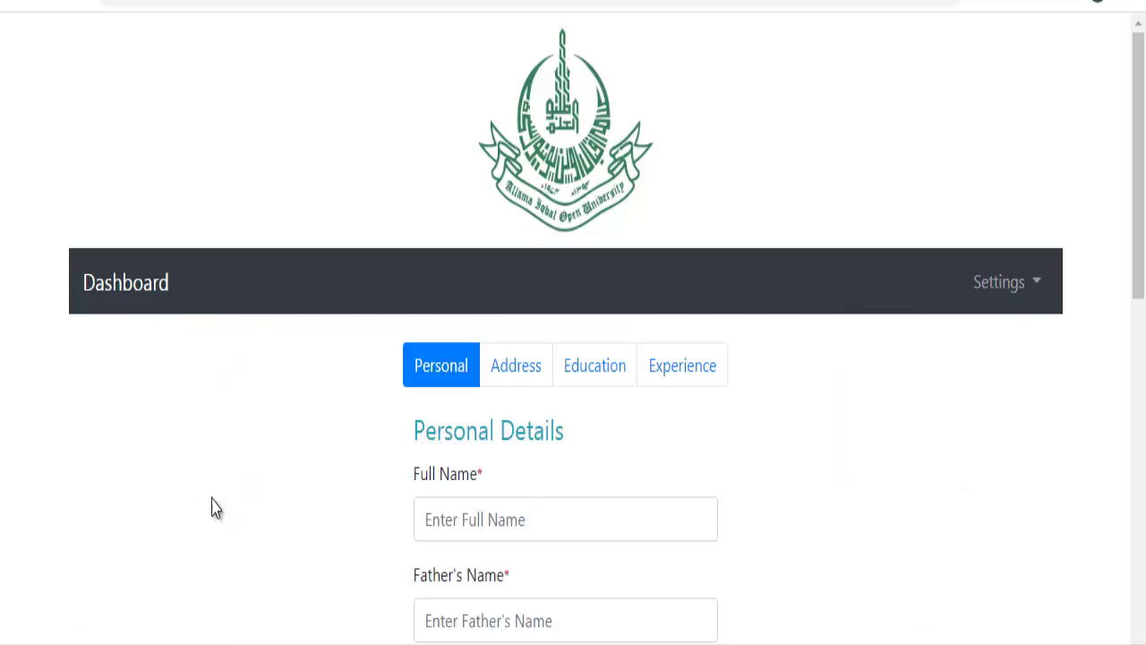
drag(1137, 224, 1134, 319)
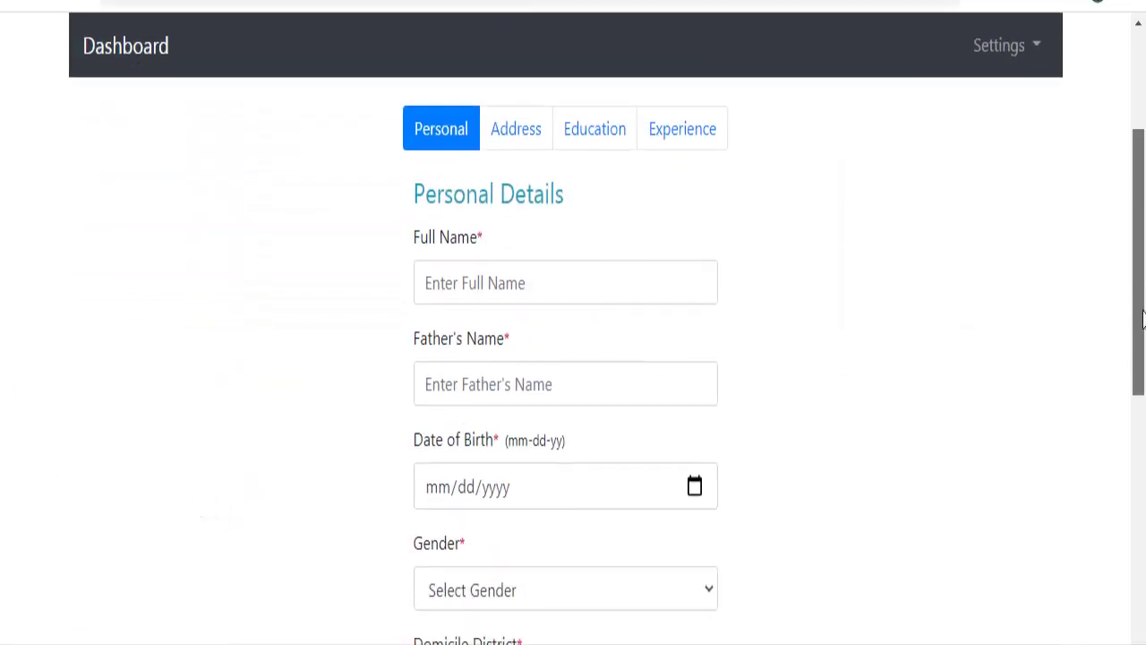
click(522, 273)
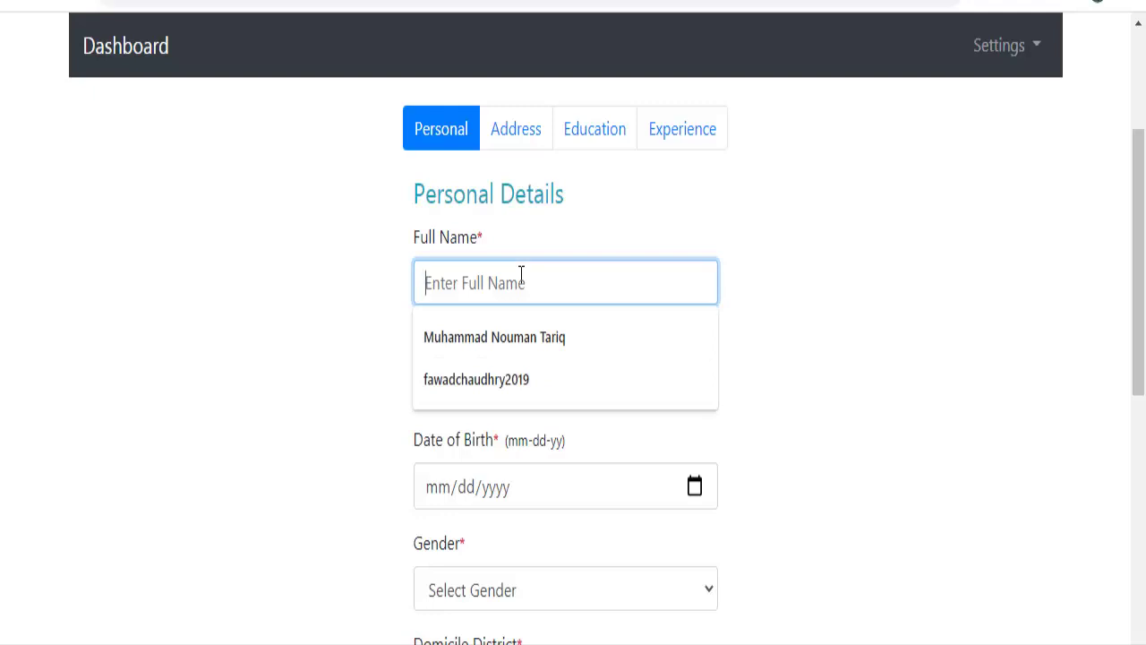
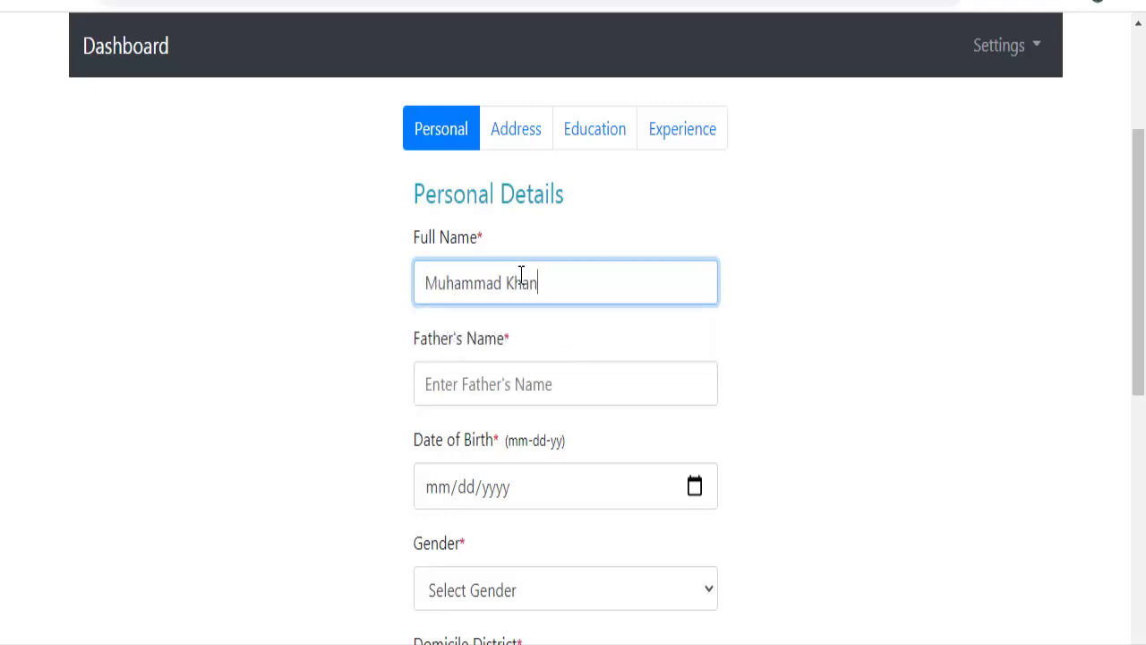
key(Tab)
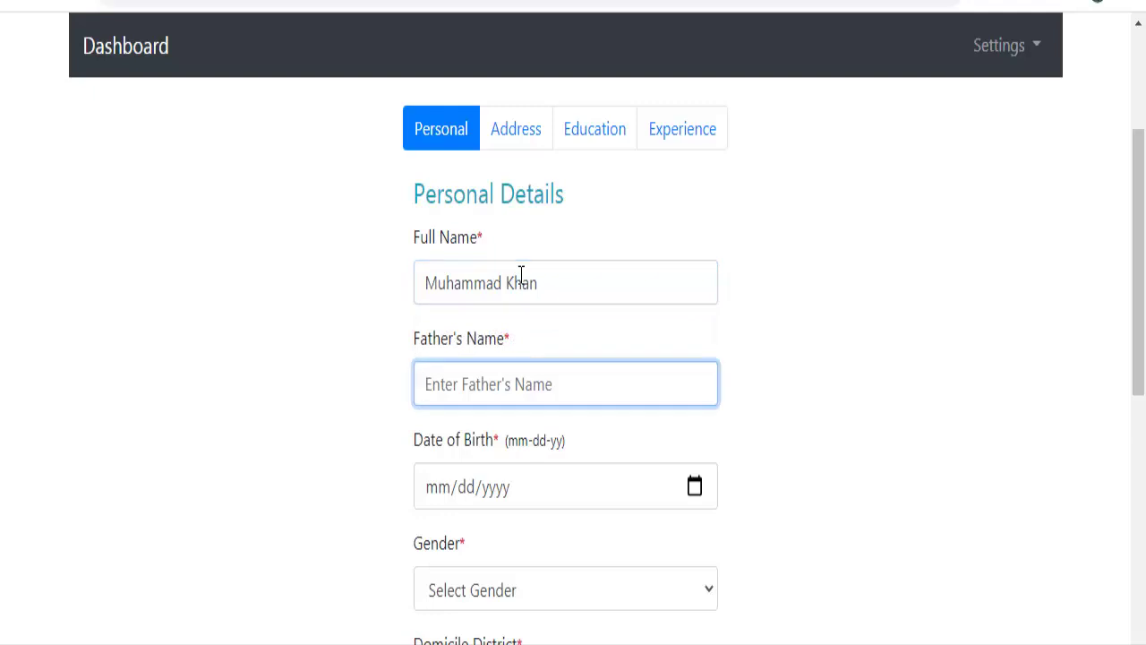
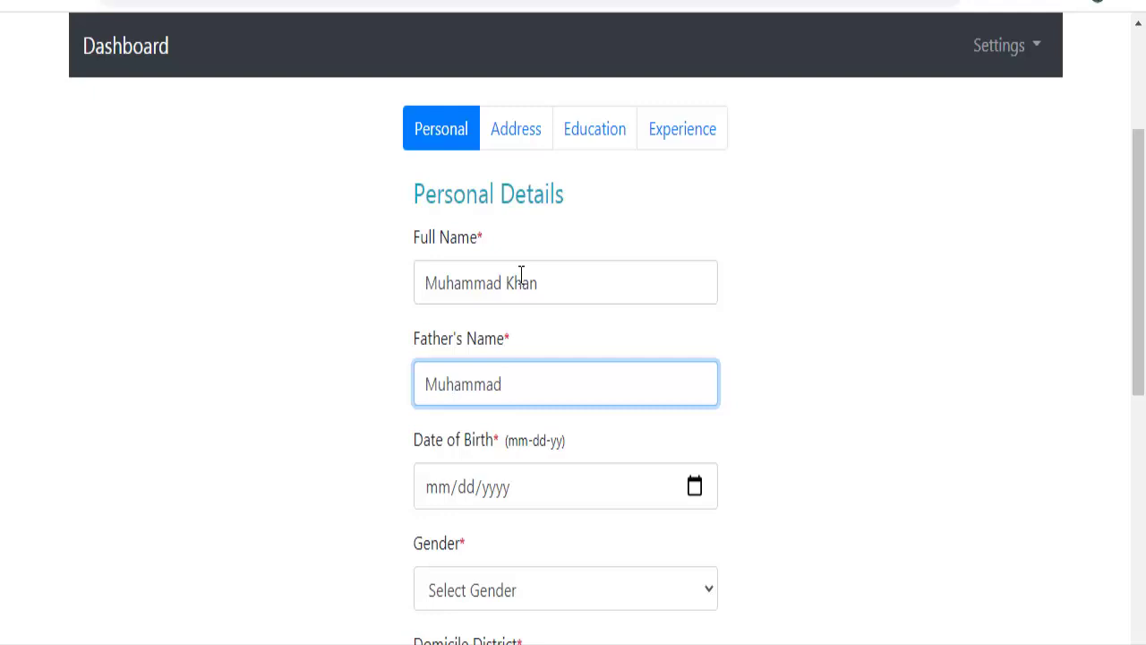
key(Tab)
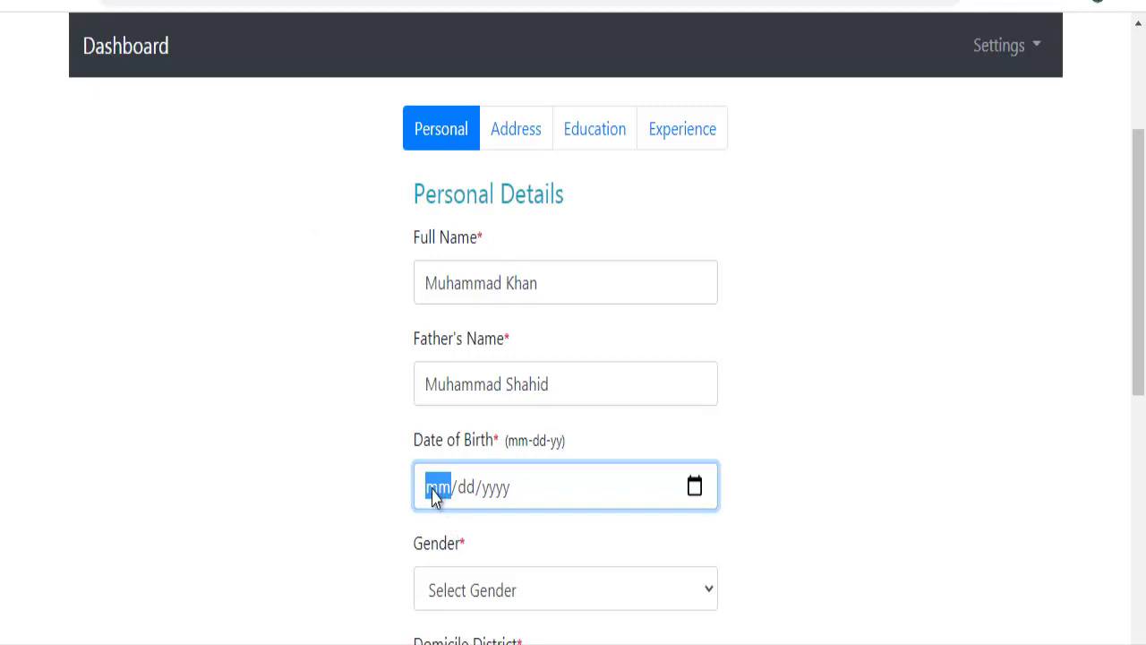
text(07/)
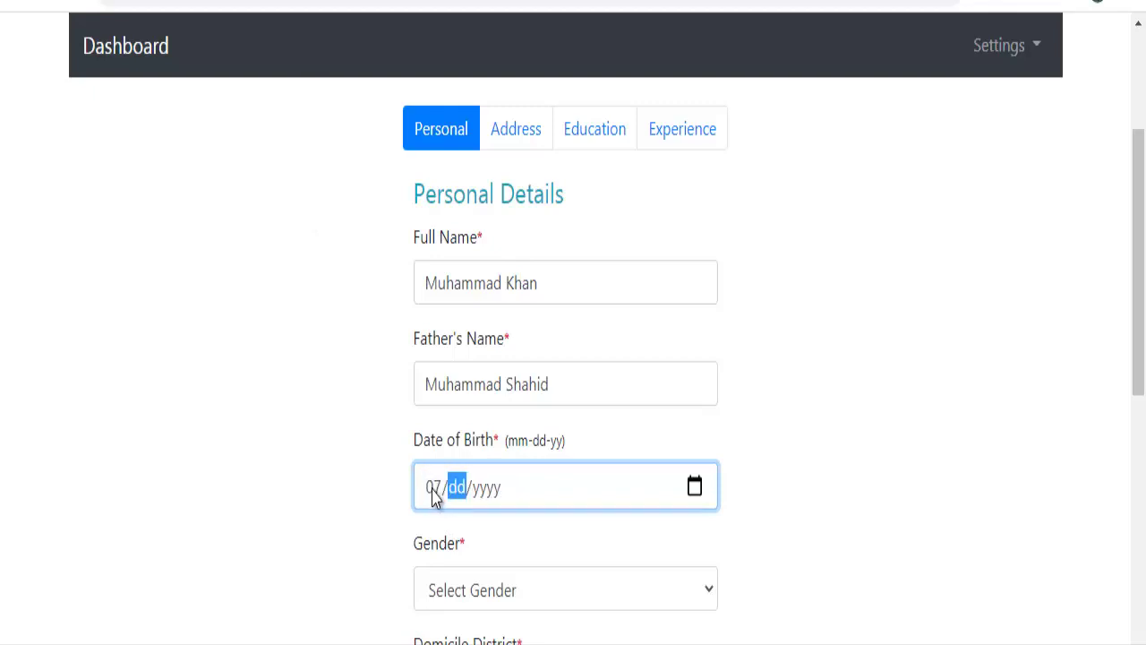
text(12/000)
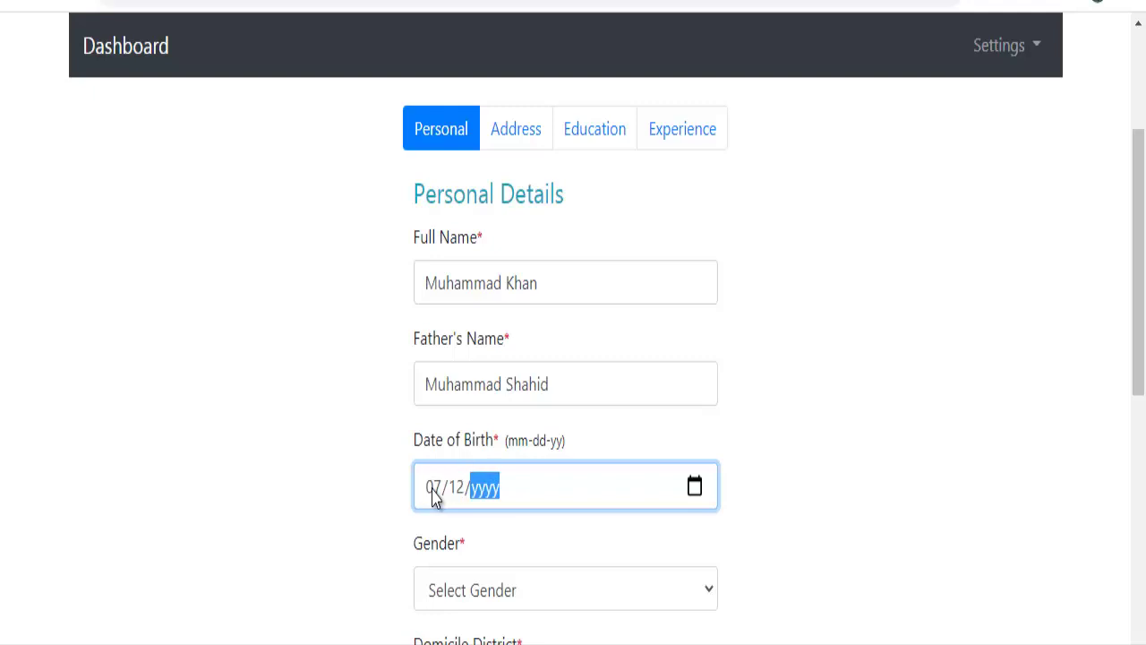
text(1990)
Set gender Male, domicile district CHAKWAL and religion Muslim.
click(528, 602)
click(529, 642)
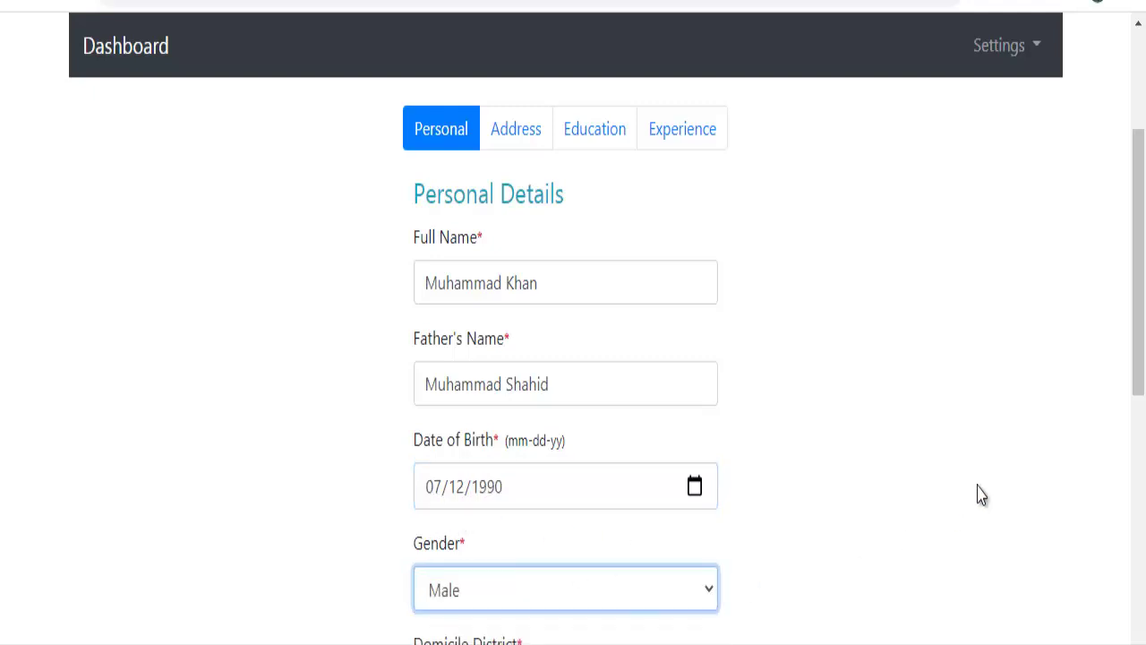
drag(1137, 281, 1142, 429)
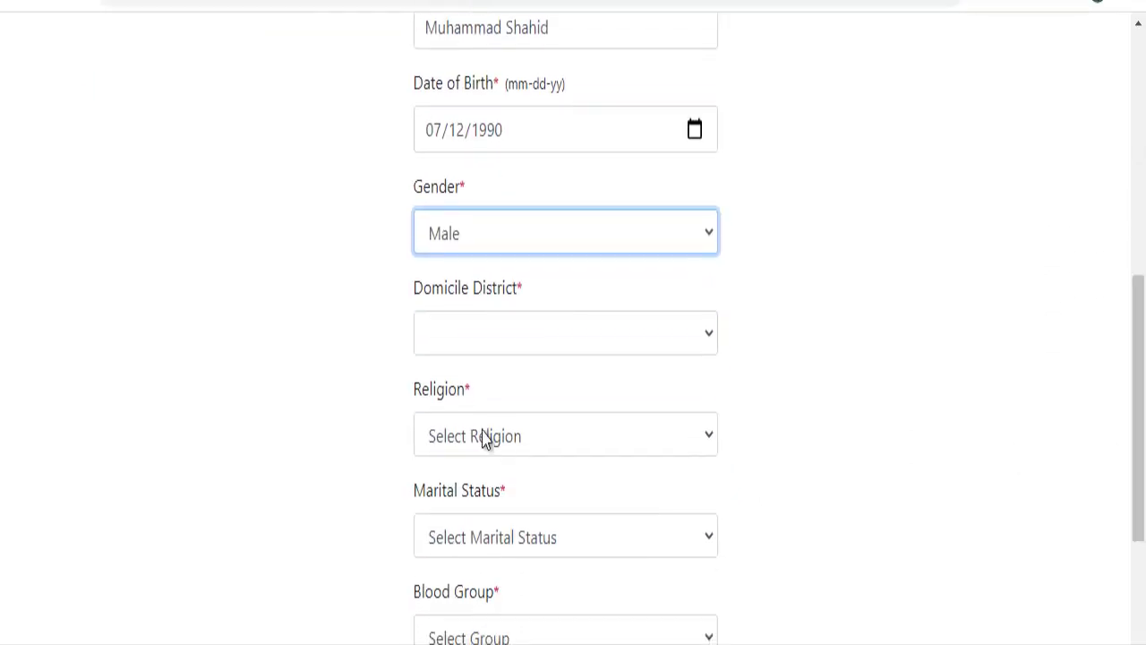
click(487, 329)
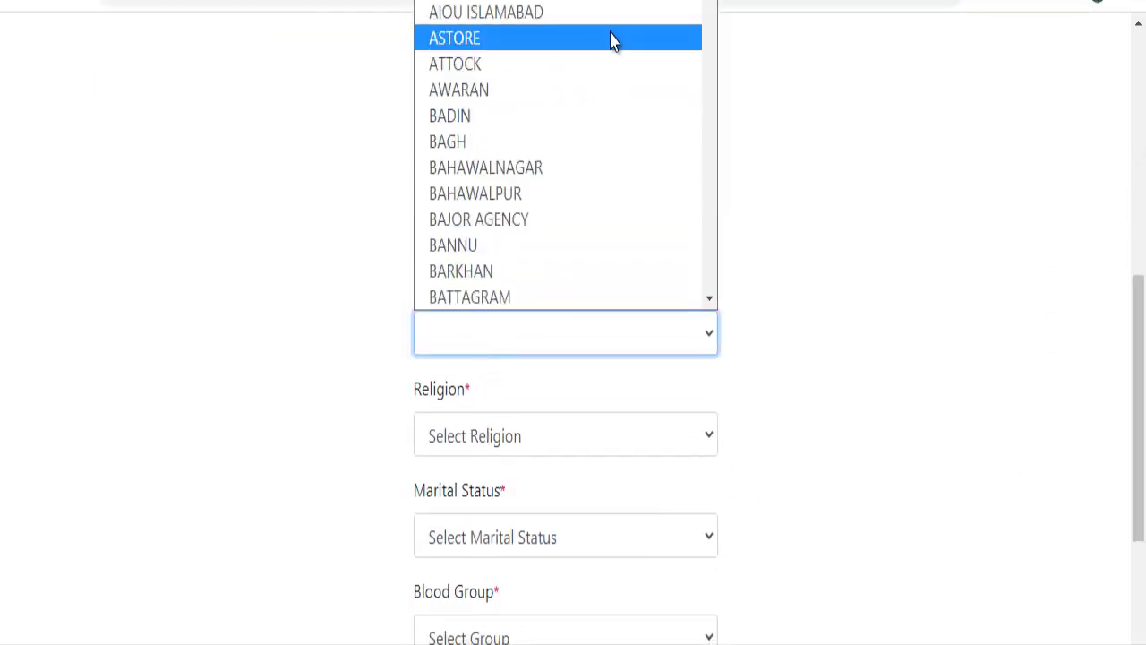
scroll(711, 3, down, 1)
drag(710, 3, 710, 20)
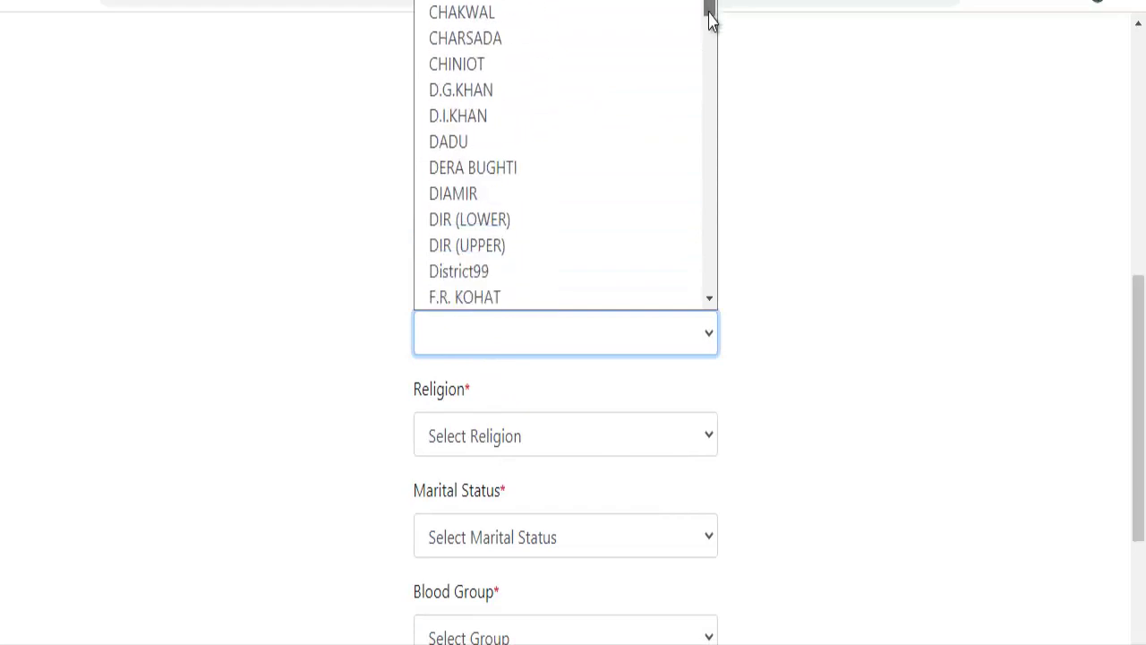
click(454, 12)
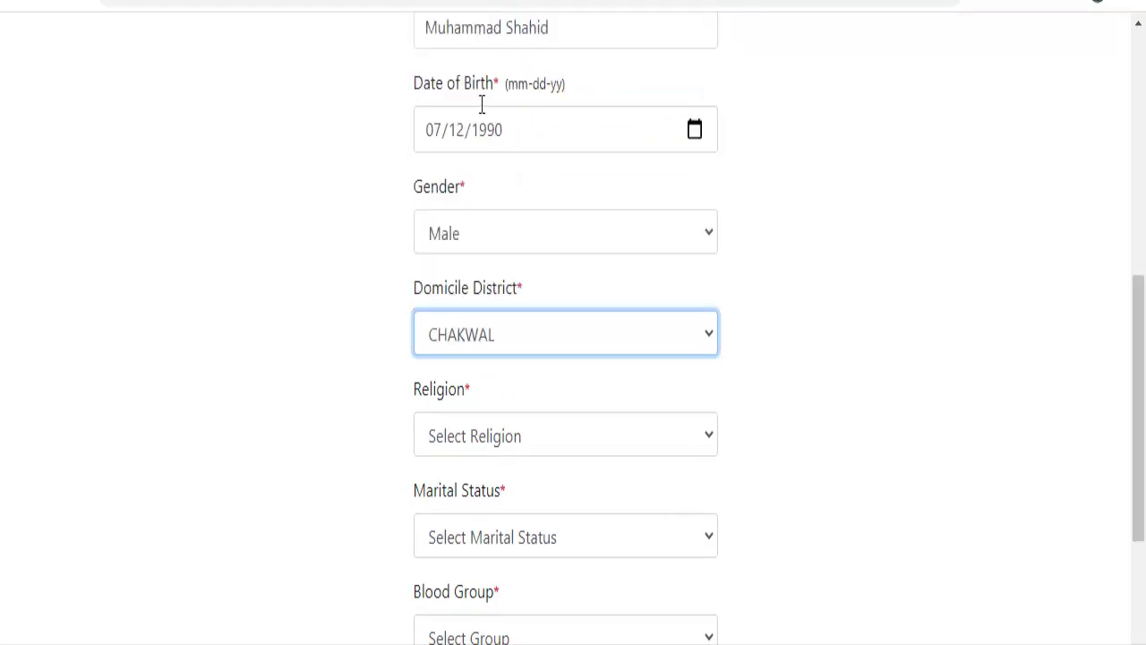
click(495, 438)
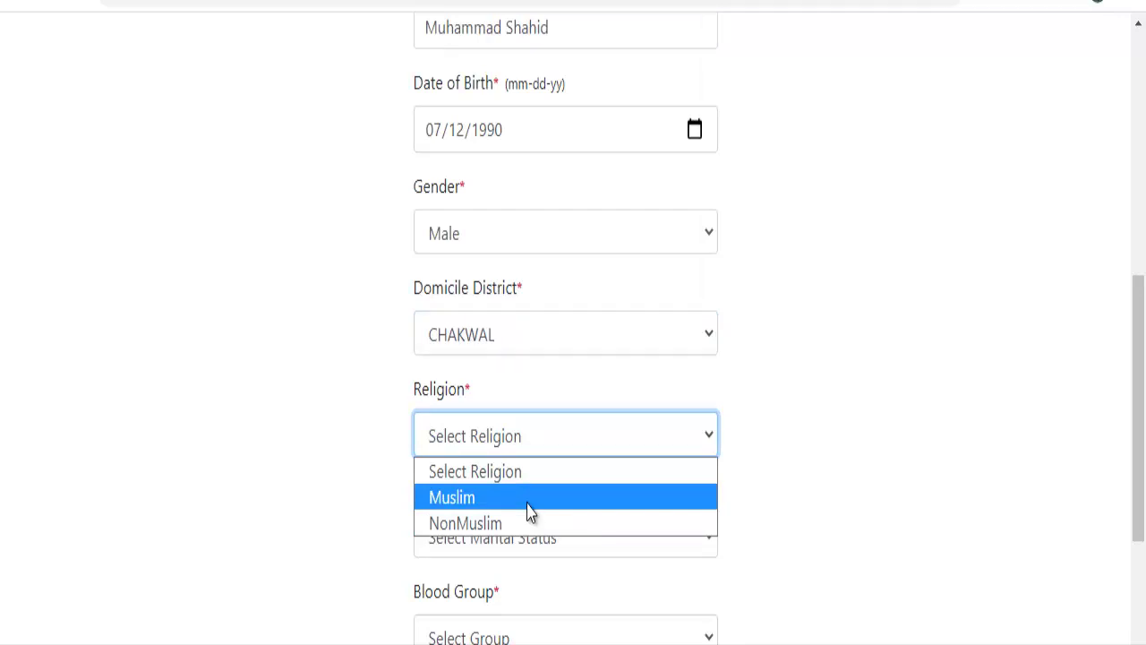
click(528, 500)
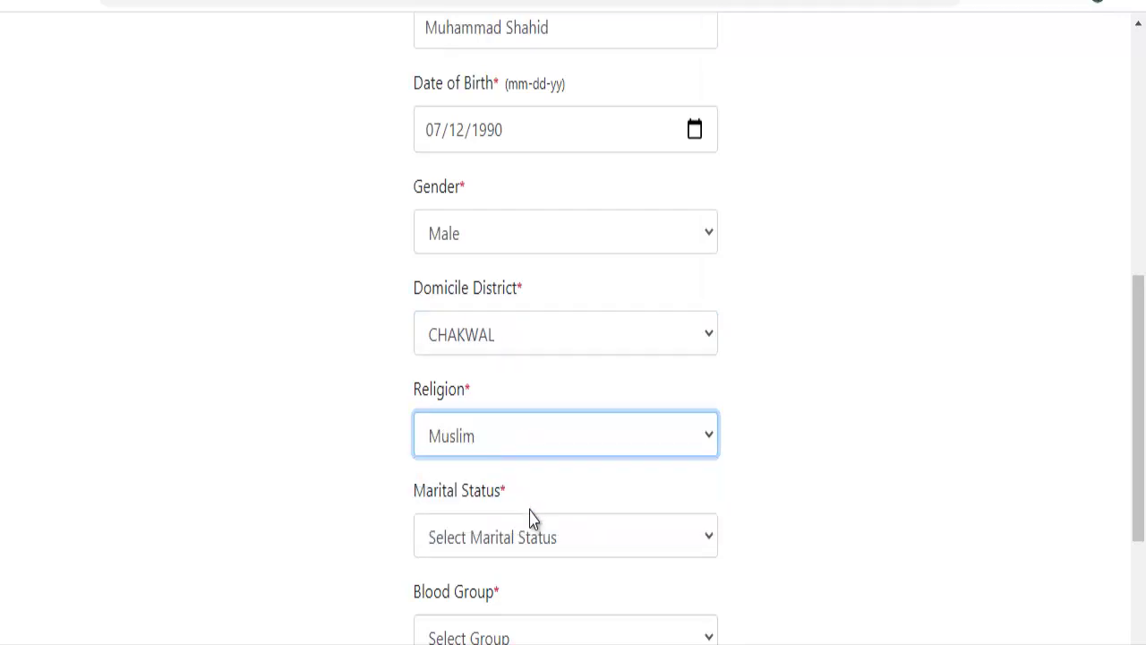
Set marital status Married, blood group B+, no disability, and save the personal details.
click(568, 543)
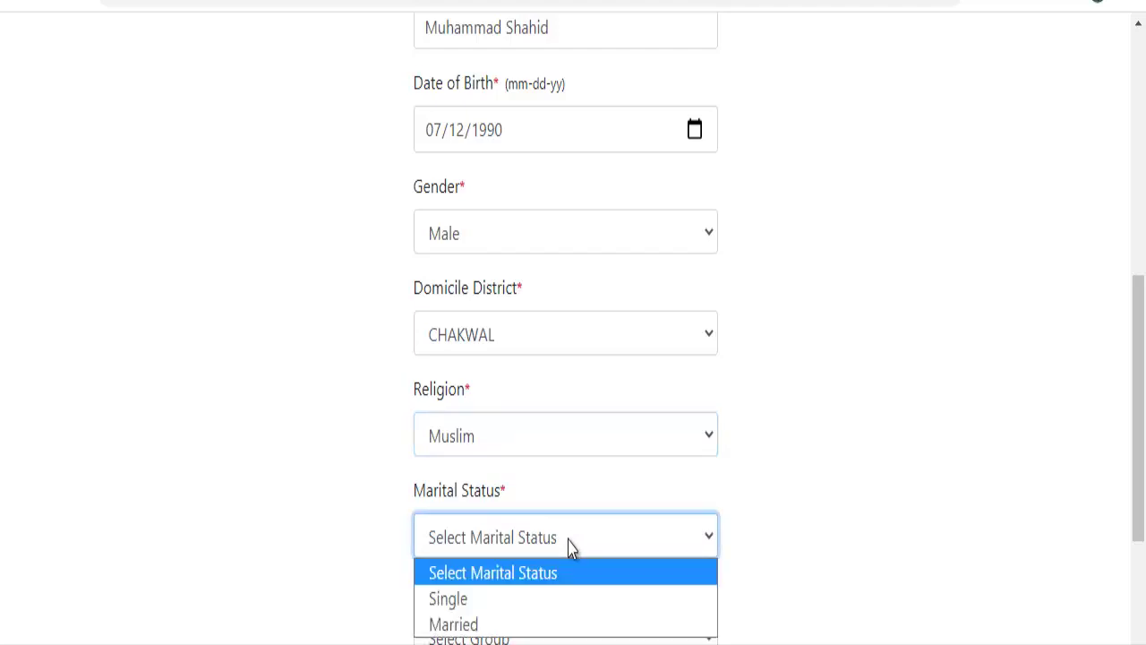
click(534, 623)
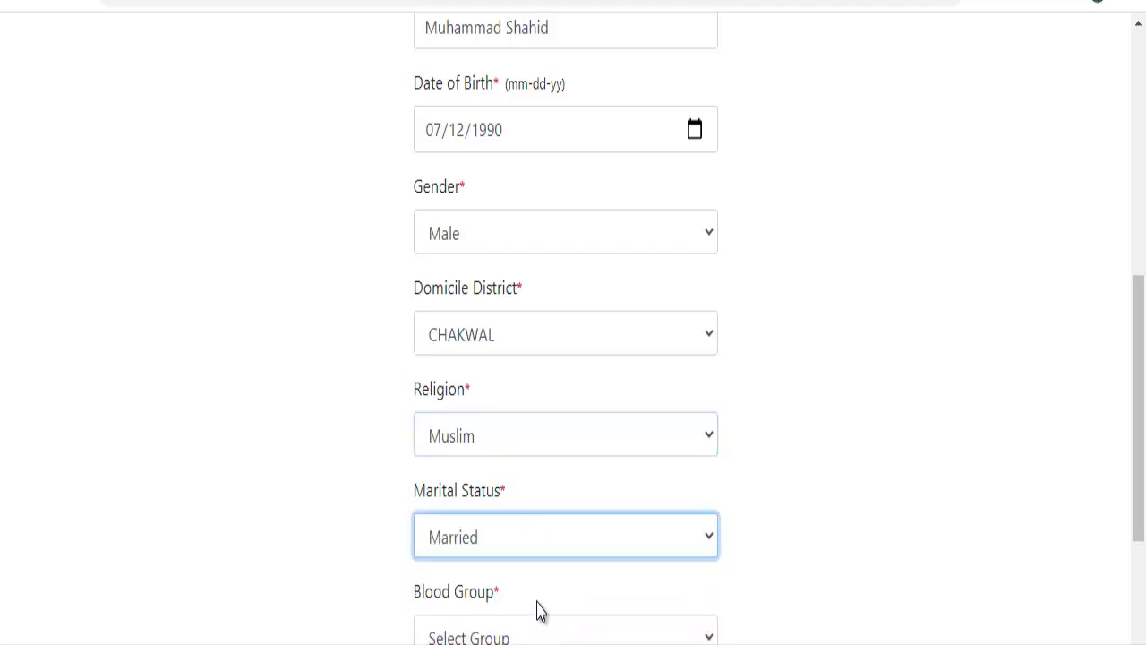
scroll(1132, 367, down, 3)
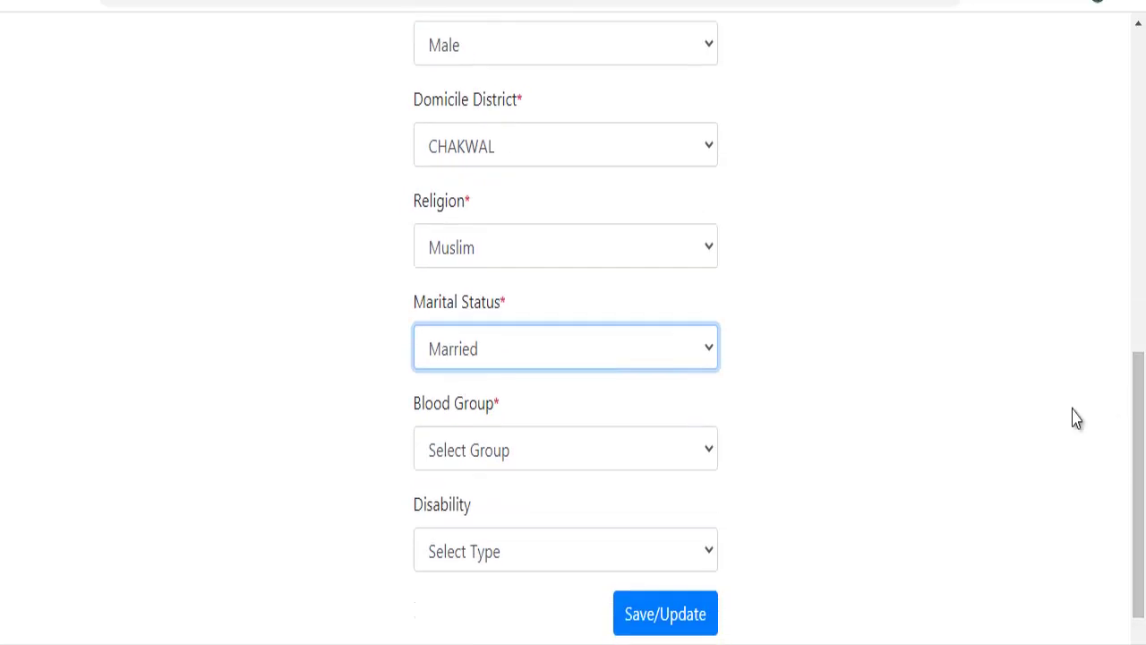
click(510, 464)
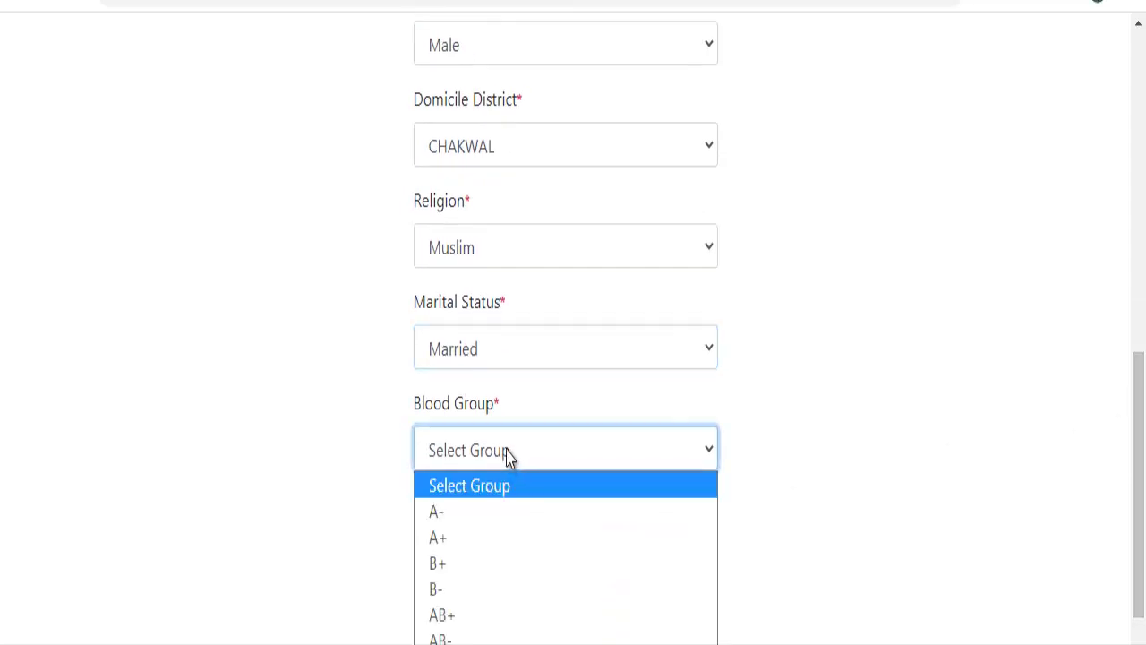
click(483, 579)
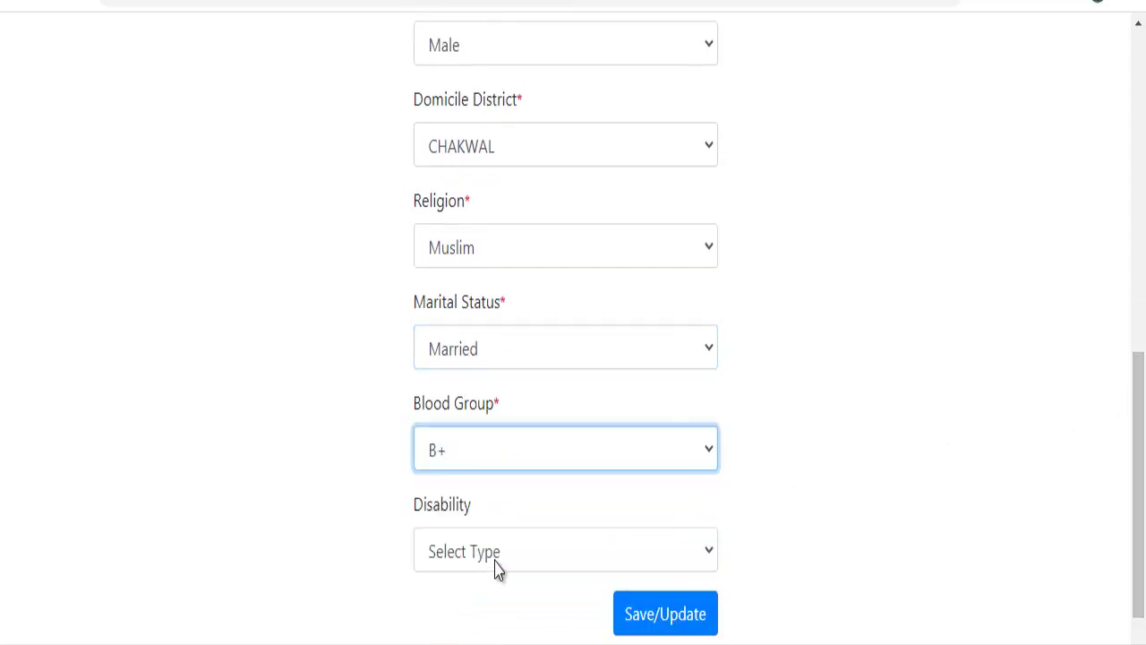
click(511, 560)
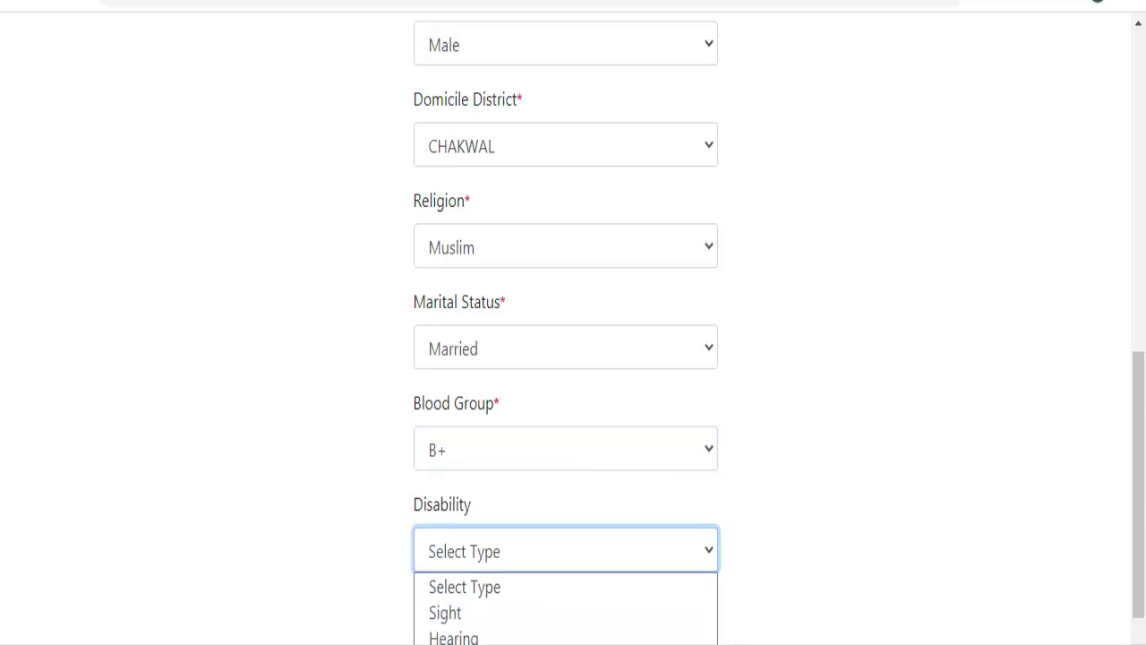
click(448, 641)
click(650, 620)
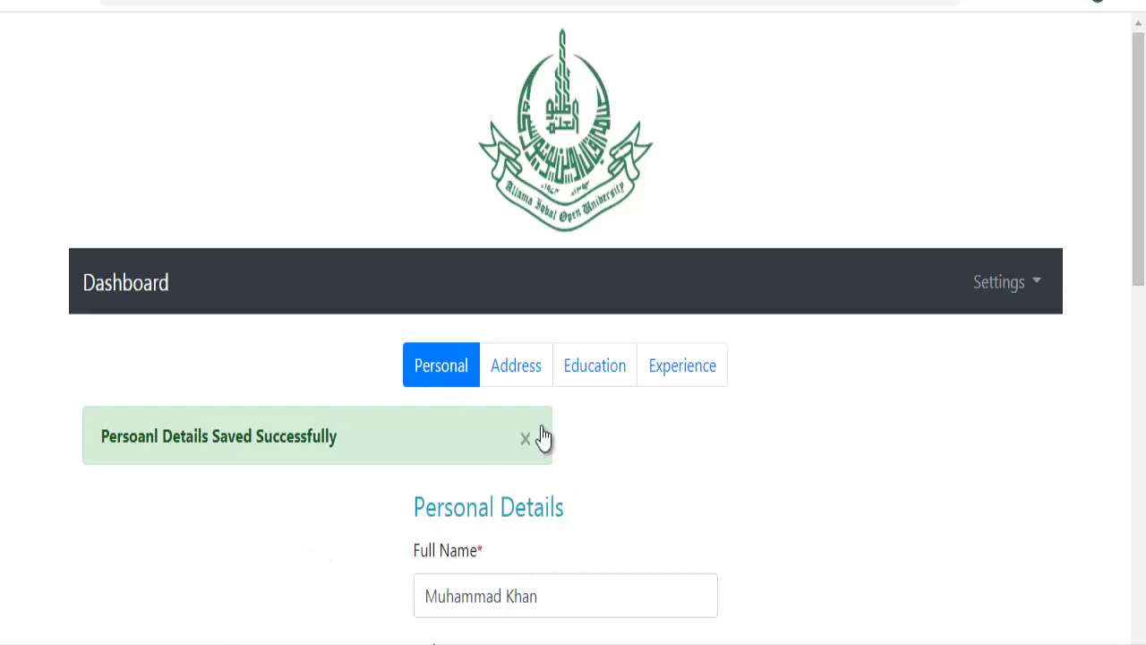
drag(1134, 262, 1135, 281)
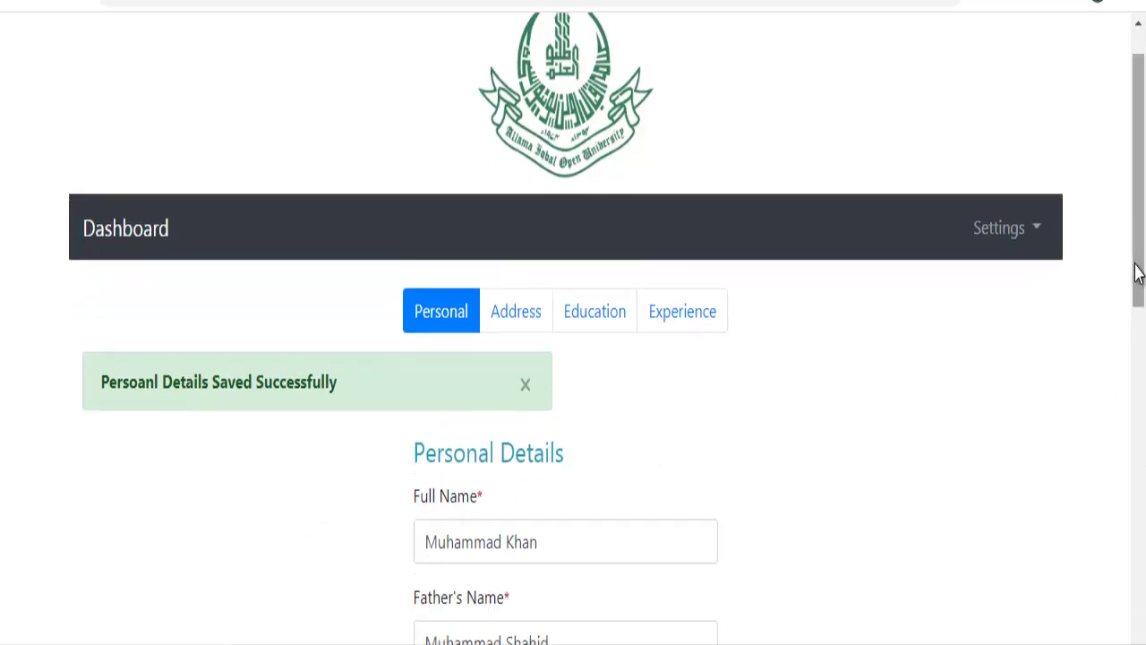
Choose CHAKWAL as postal district, enter the current postal address, and save the address.
click(515, 324)
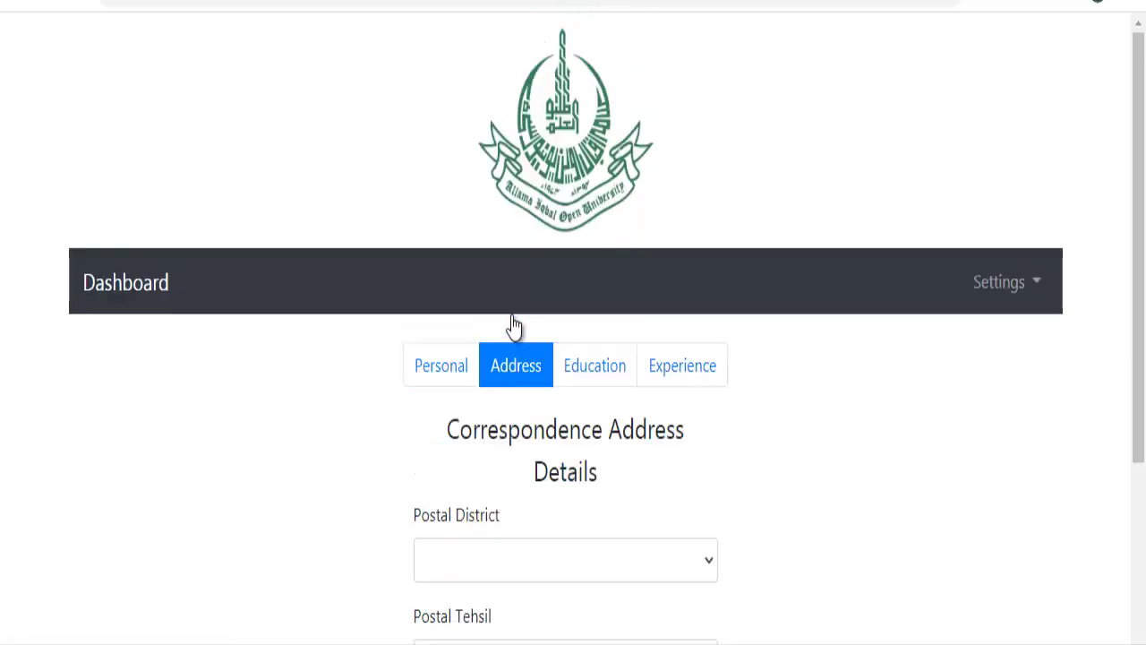
scroll(1136, 67, down, 3)
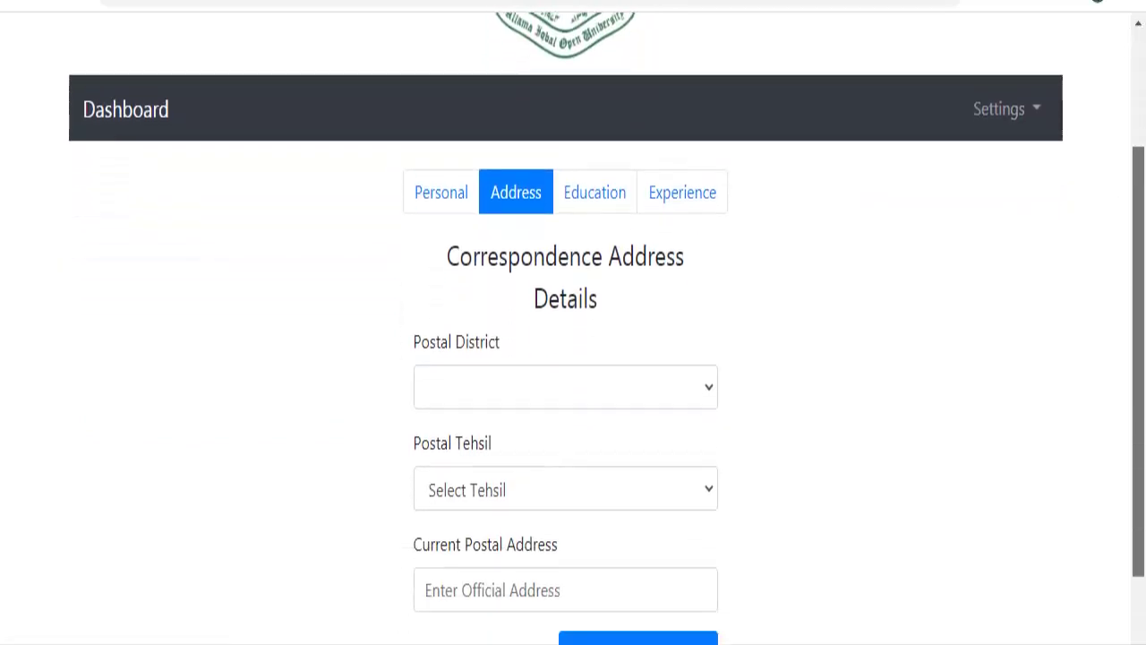
click(610, 290)
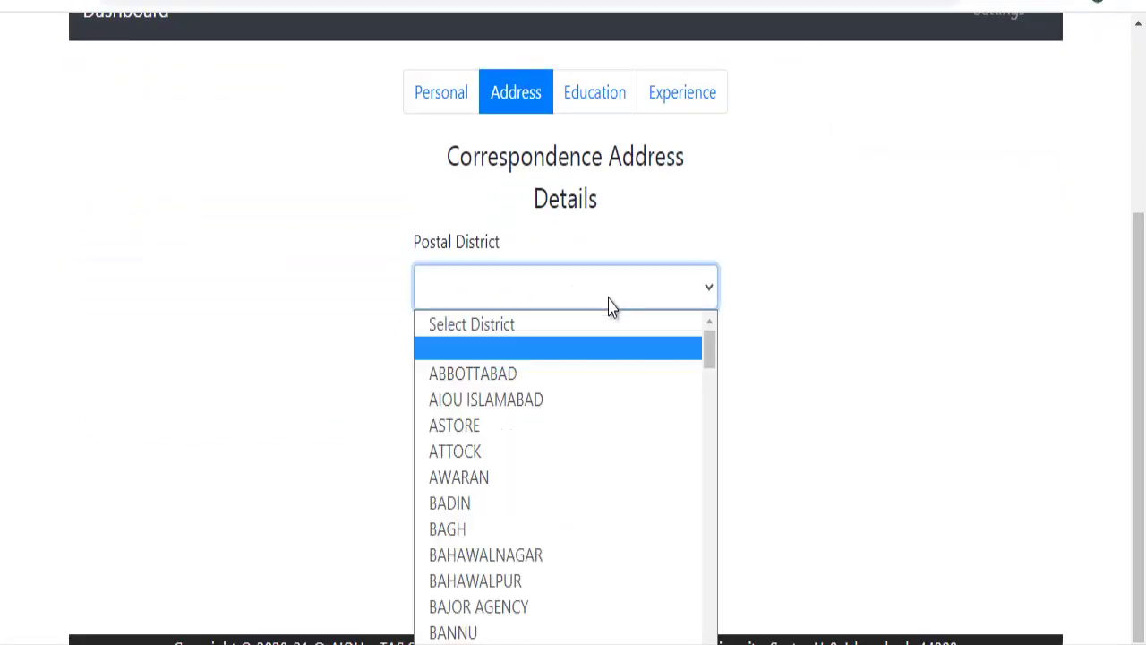
drag(710, 361, 708, 385)
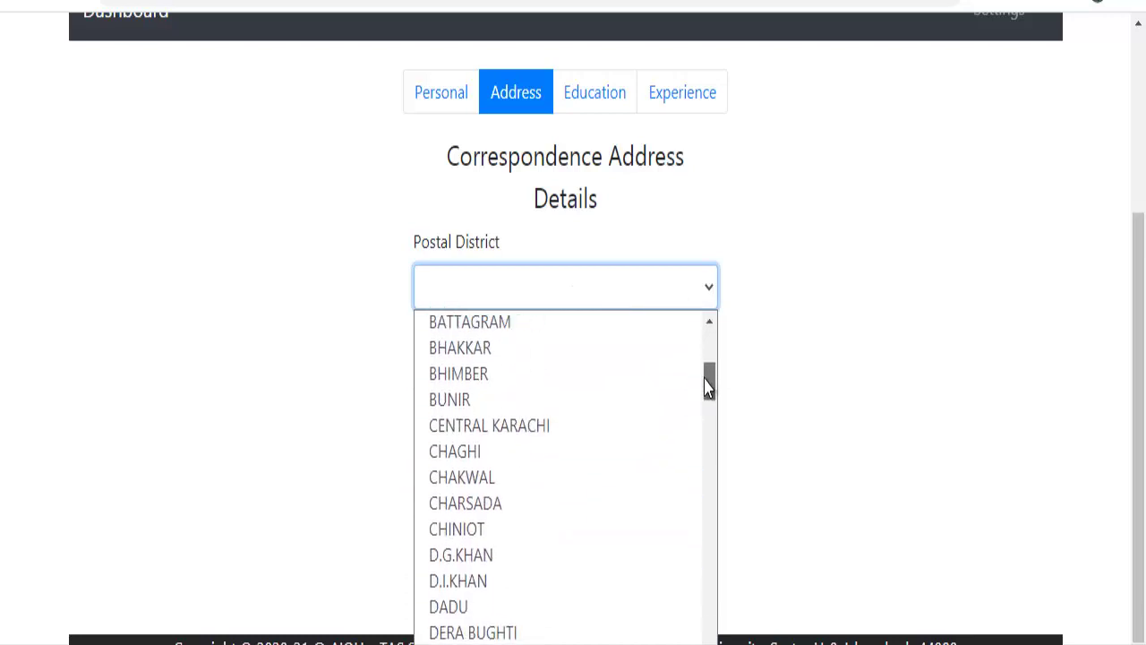
click(591, 476)
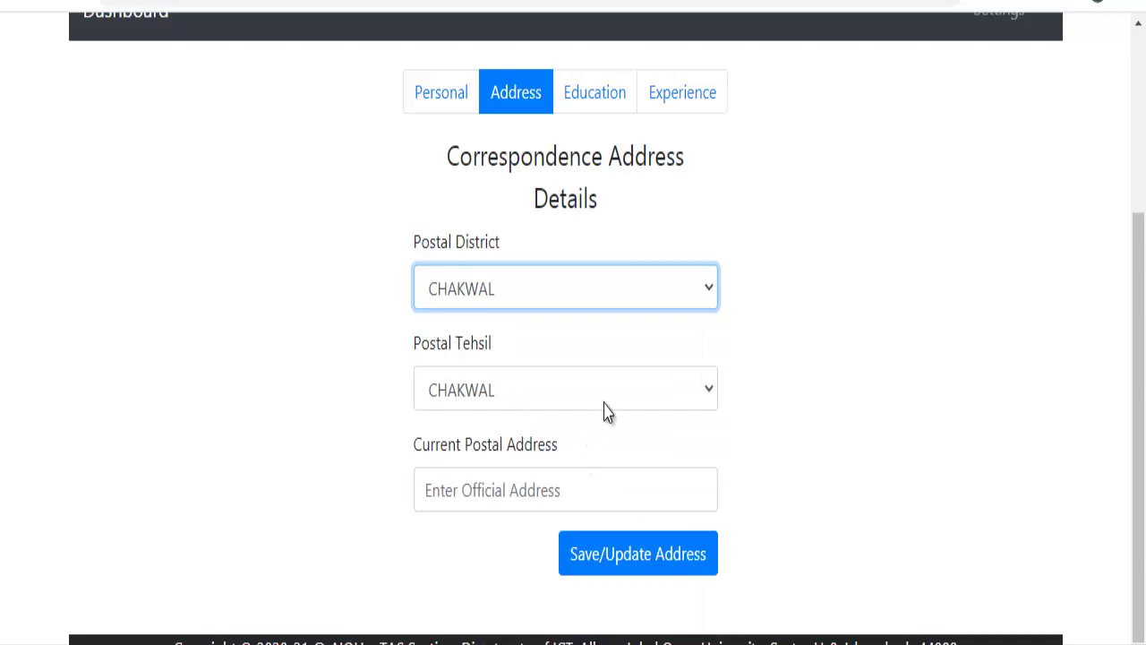
click(590, 489)
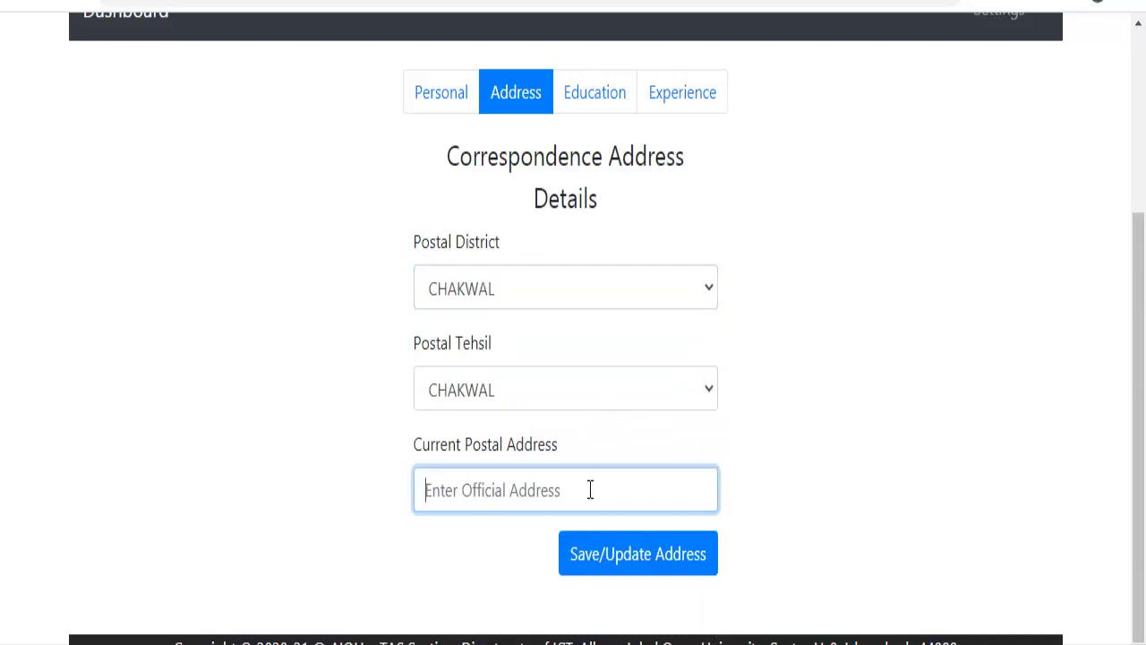
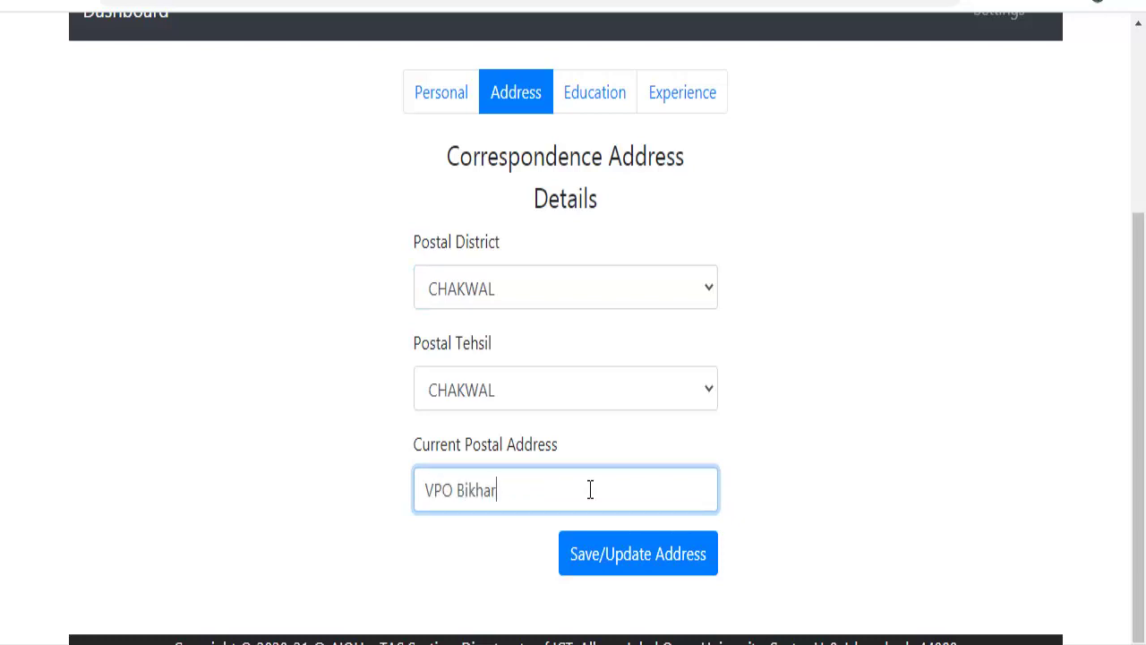
click(633, 561)
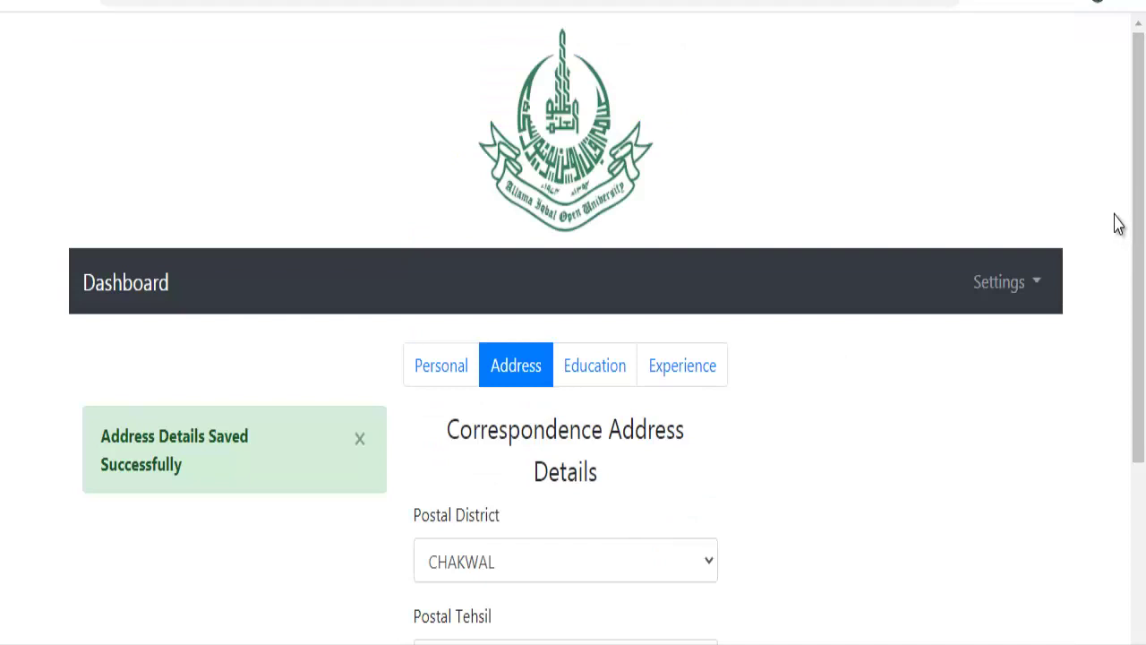
drag(1137, 134, 1134, 256)
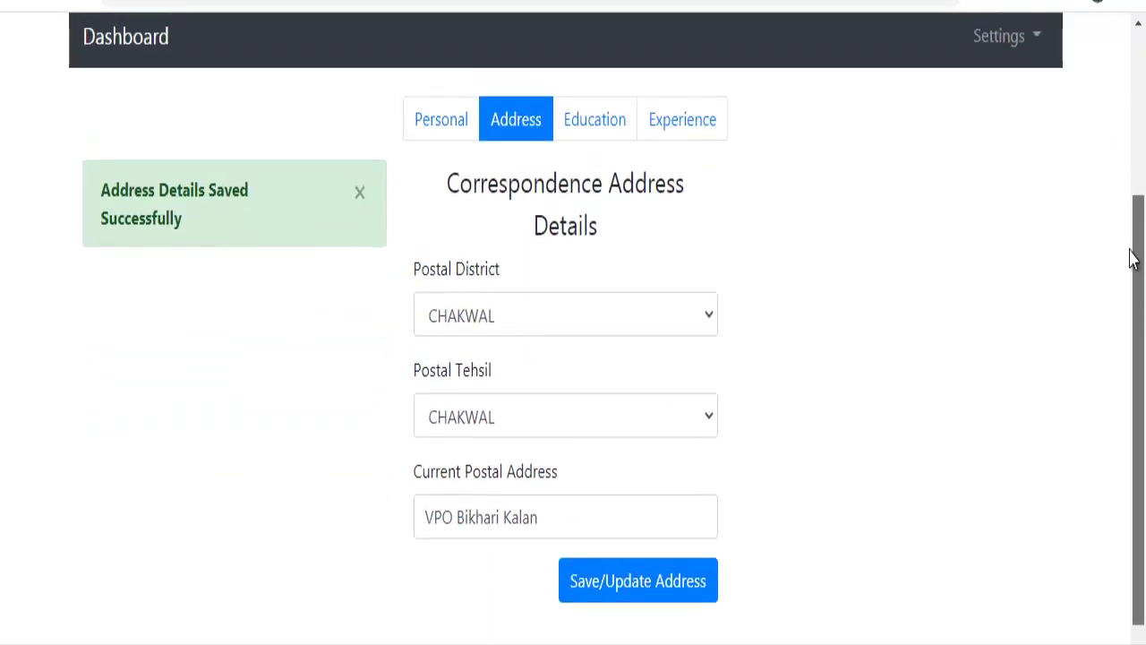
Start an education entry with degree level M.Ed and specialization Education.
click(587, 119)
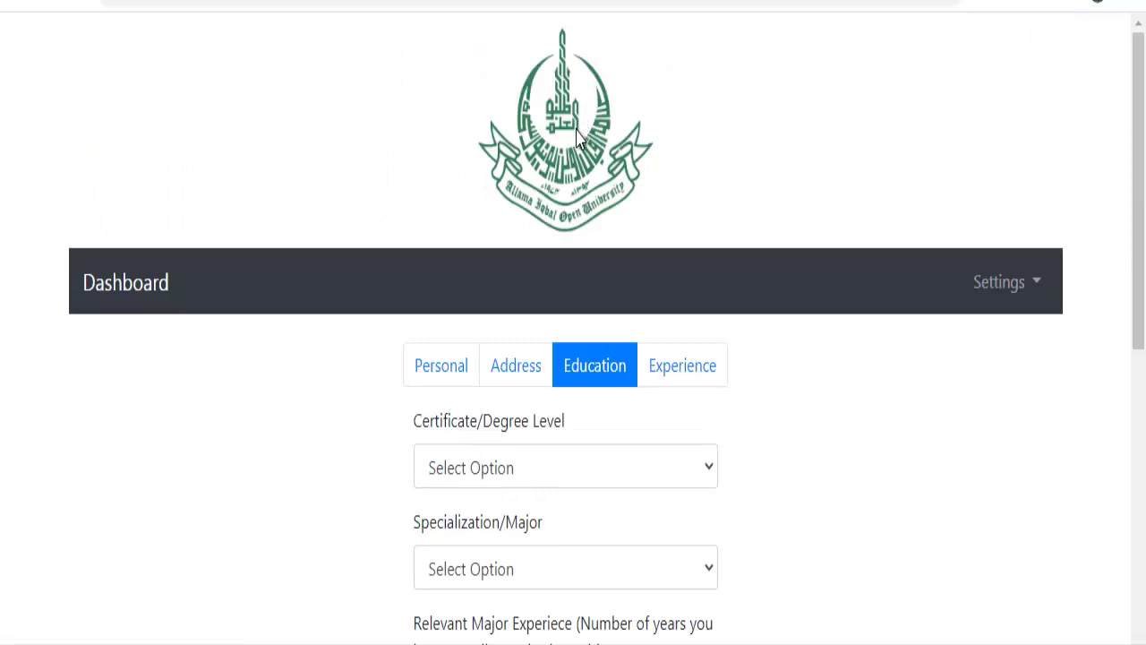
click(549, 477)
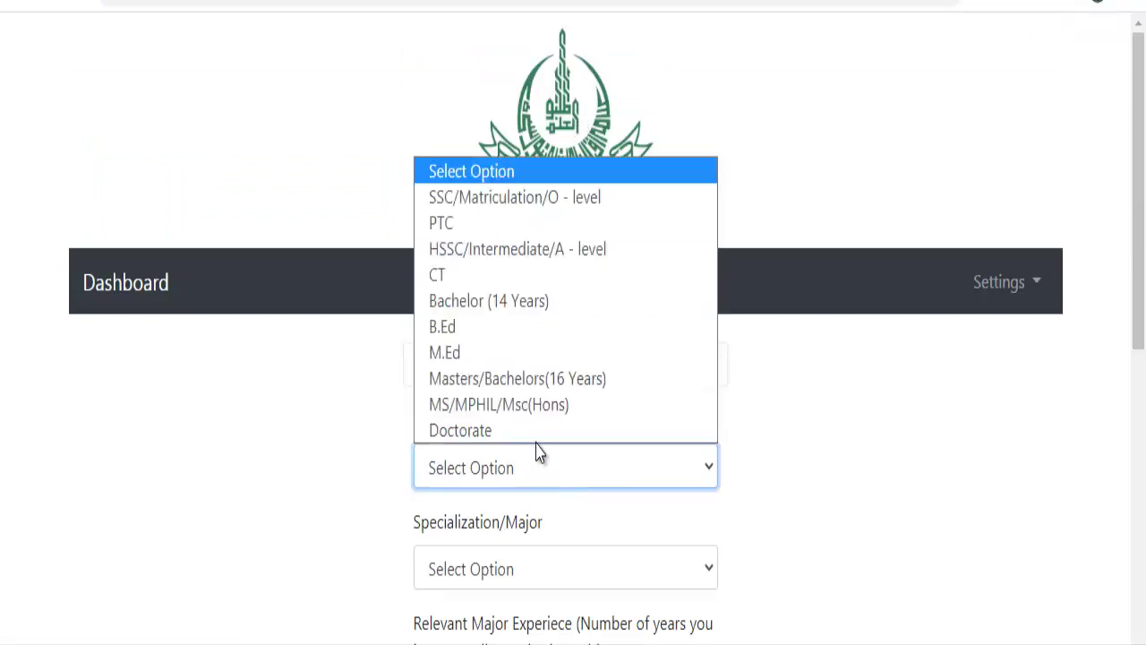
click(634, 353)
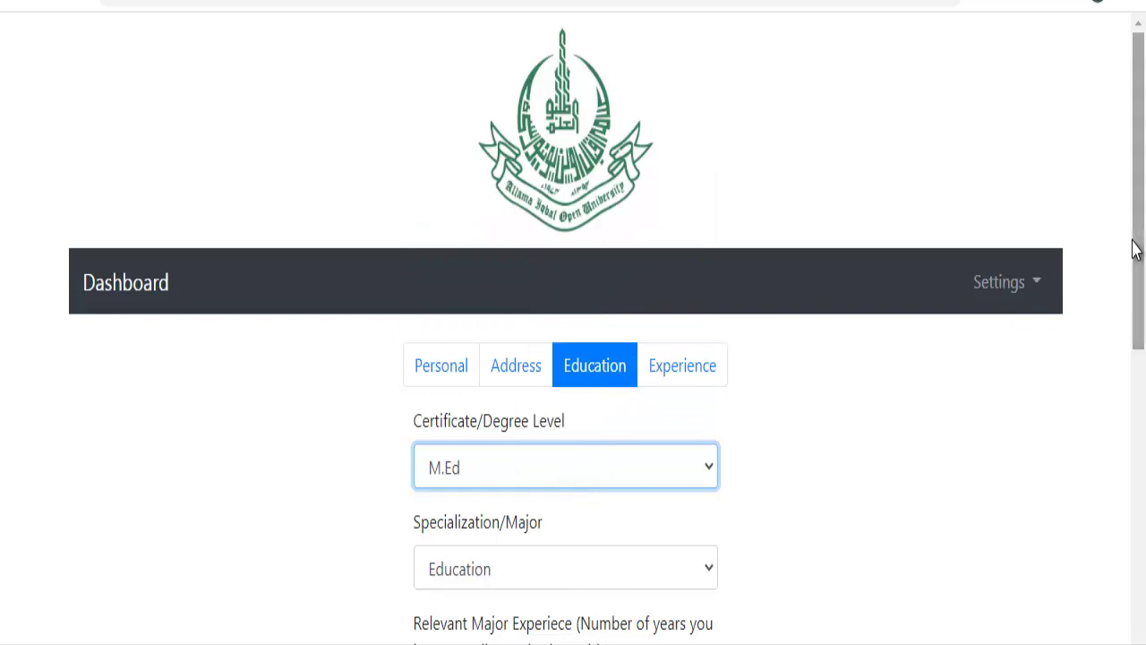
drag(1134, 248, 1101, 418)
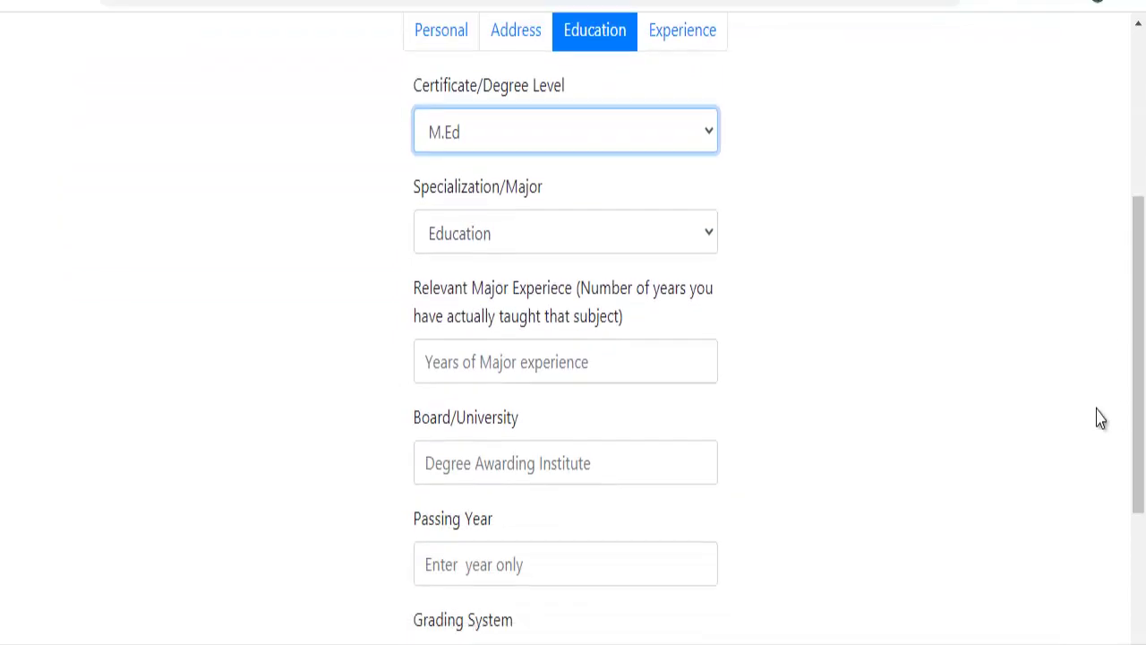
click(681, 256)
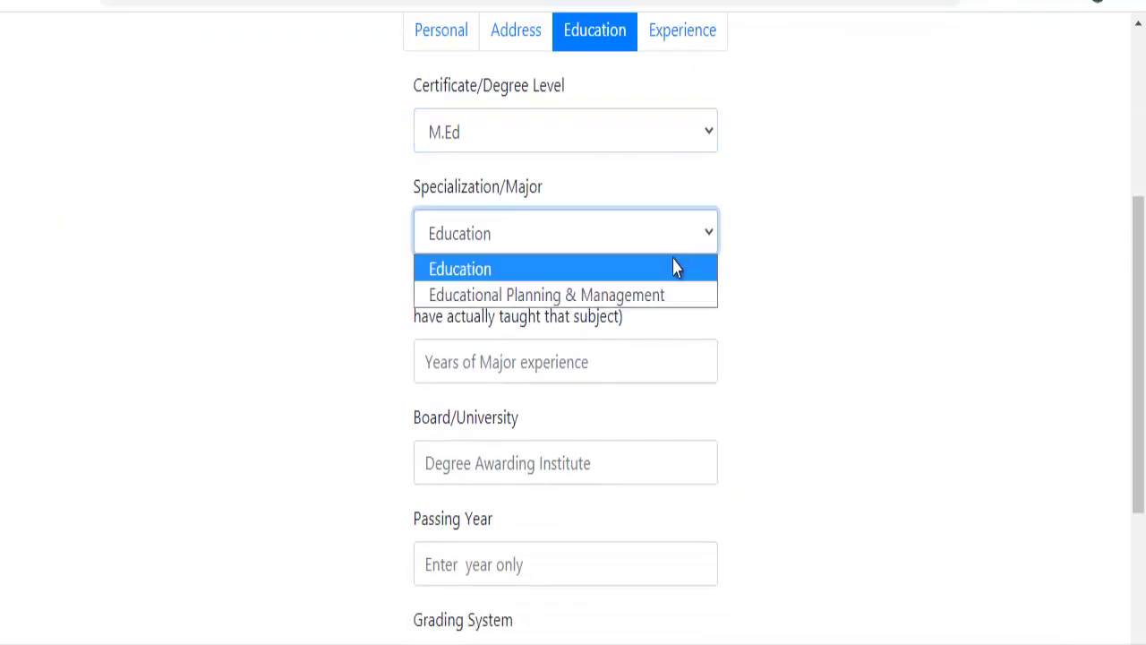
click(672, 269)
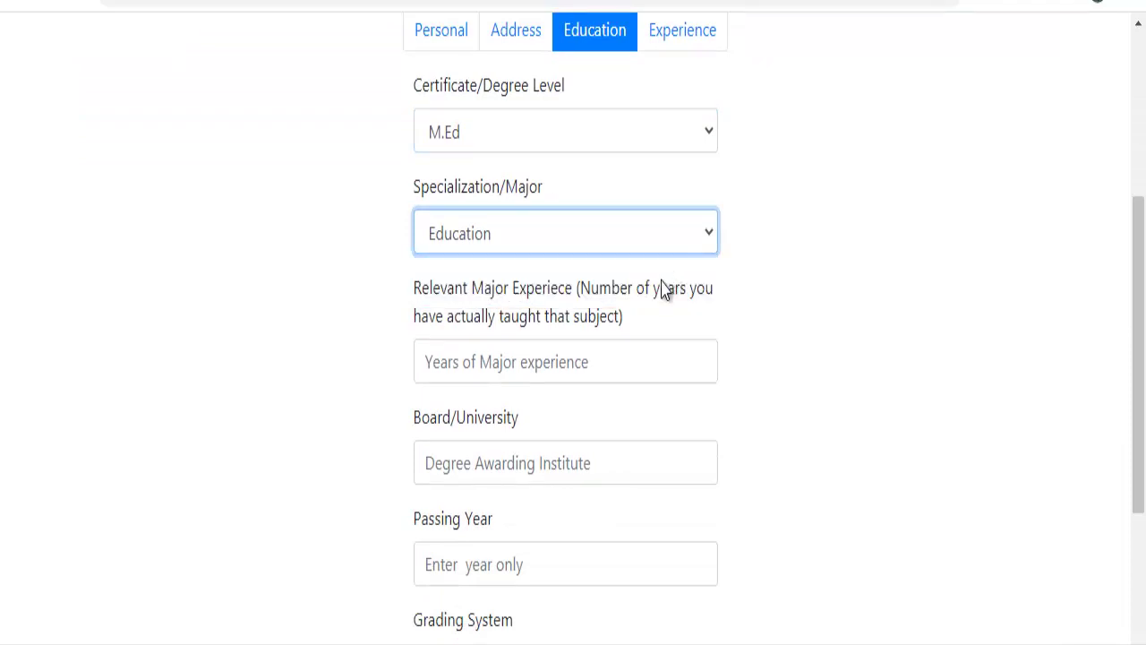
Enter 10 years of major experience and pick Allama Iqbal Open University as the board.
click(606, 370)
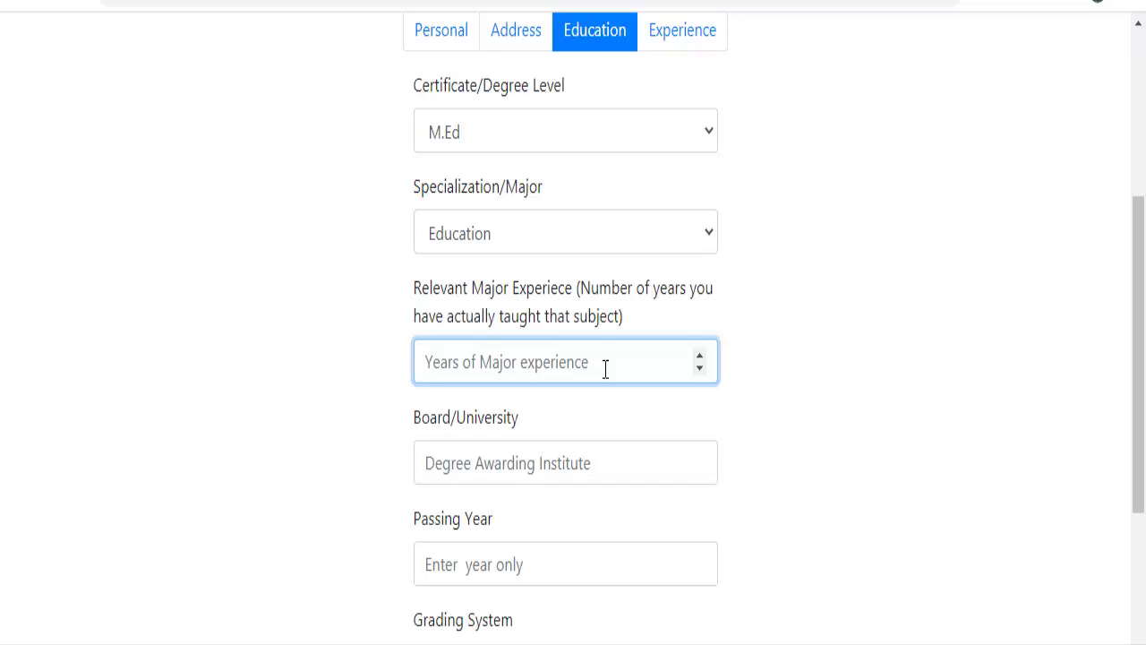
text(5)
key(BackSpace)
text(10)
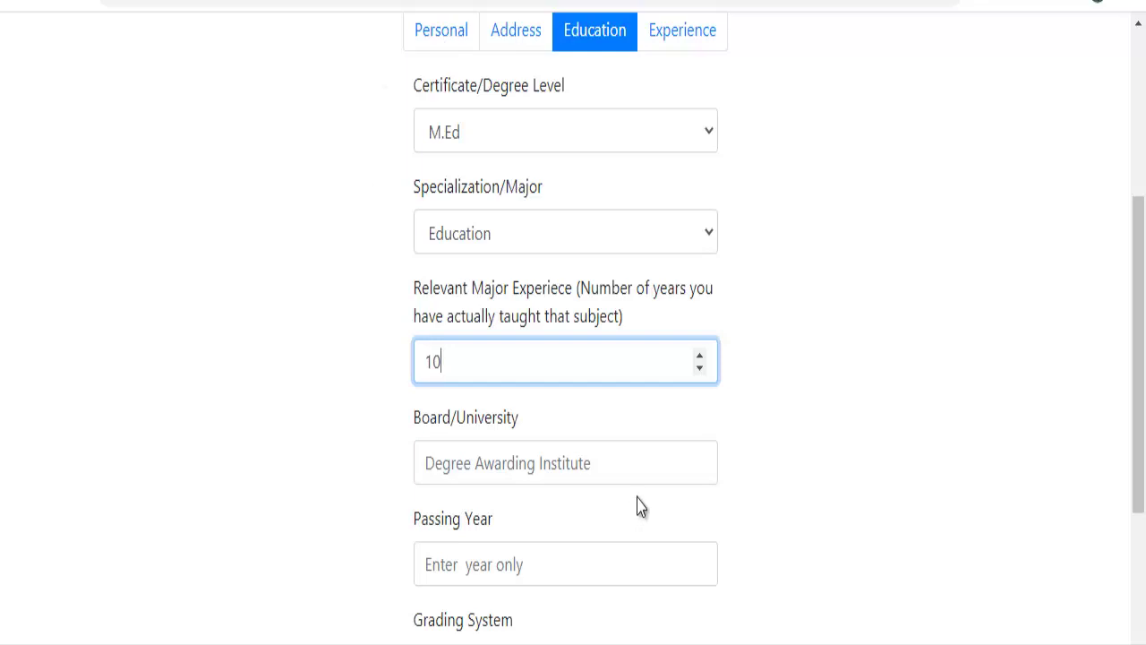
click(631, 463)
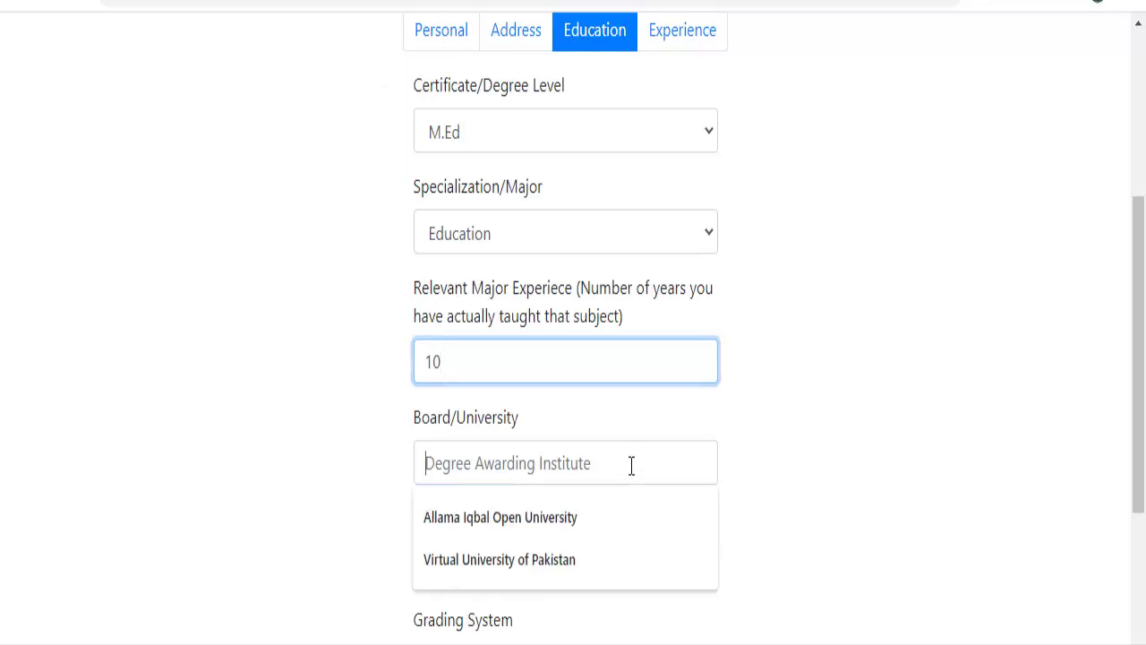
click(612, 520)
Enter passing year 2012, grade it 1st division, and save the M.Ed record.
scroll(1131, 370, down, 3)
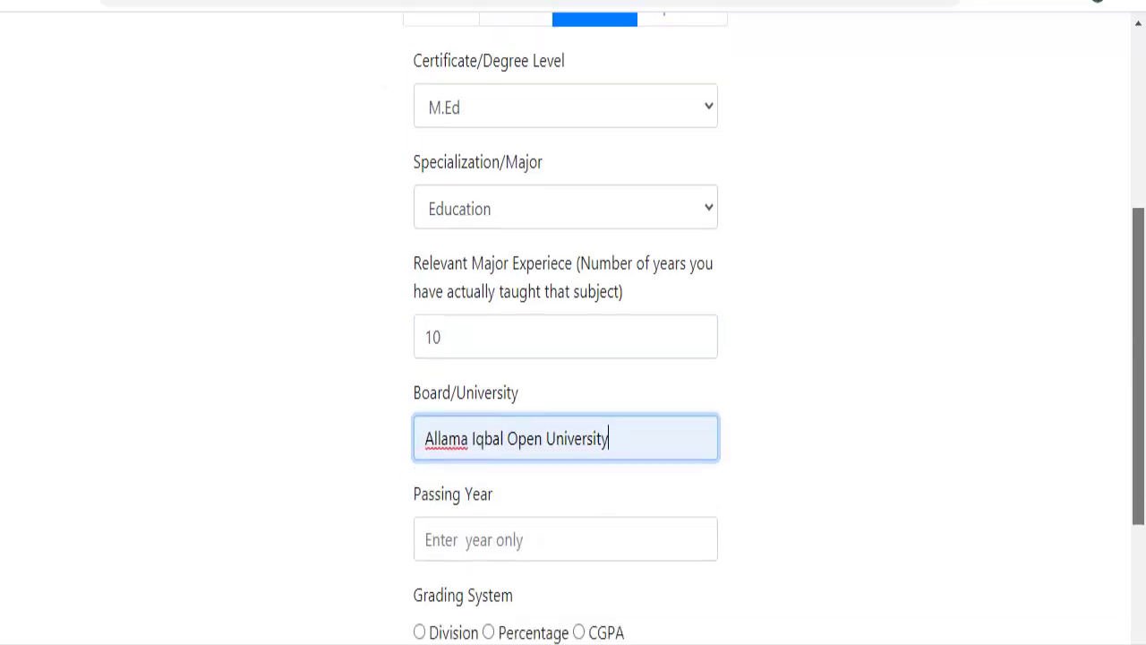
click(598, 309)
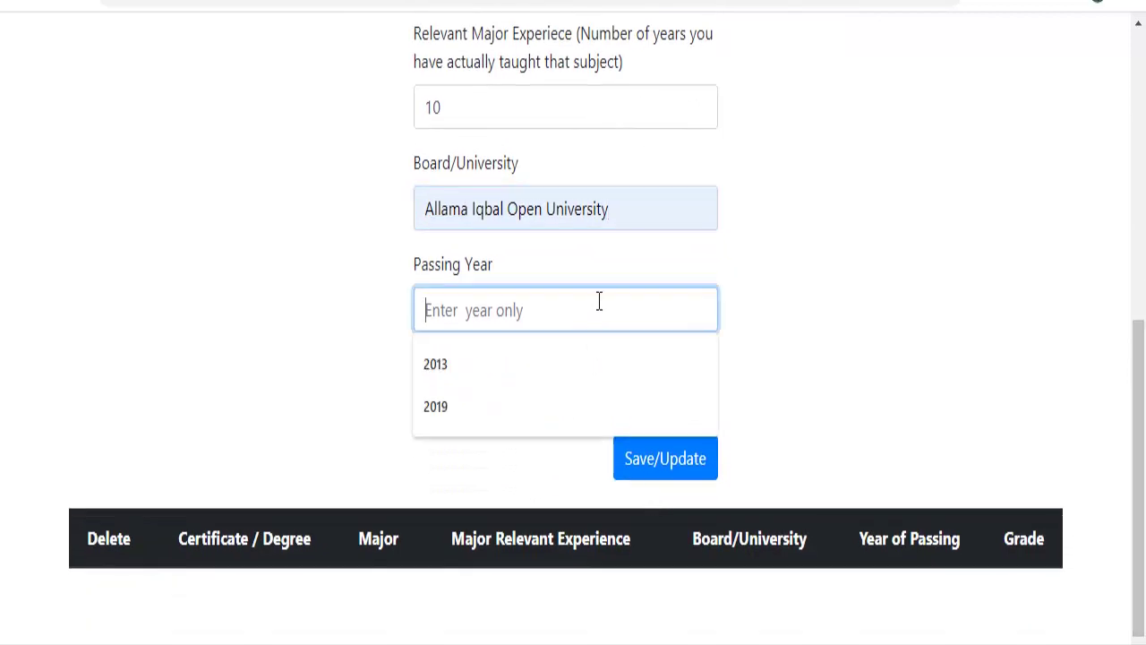
text(2)
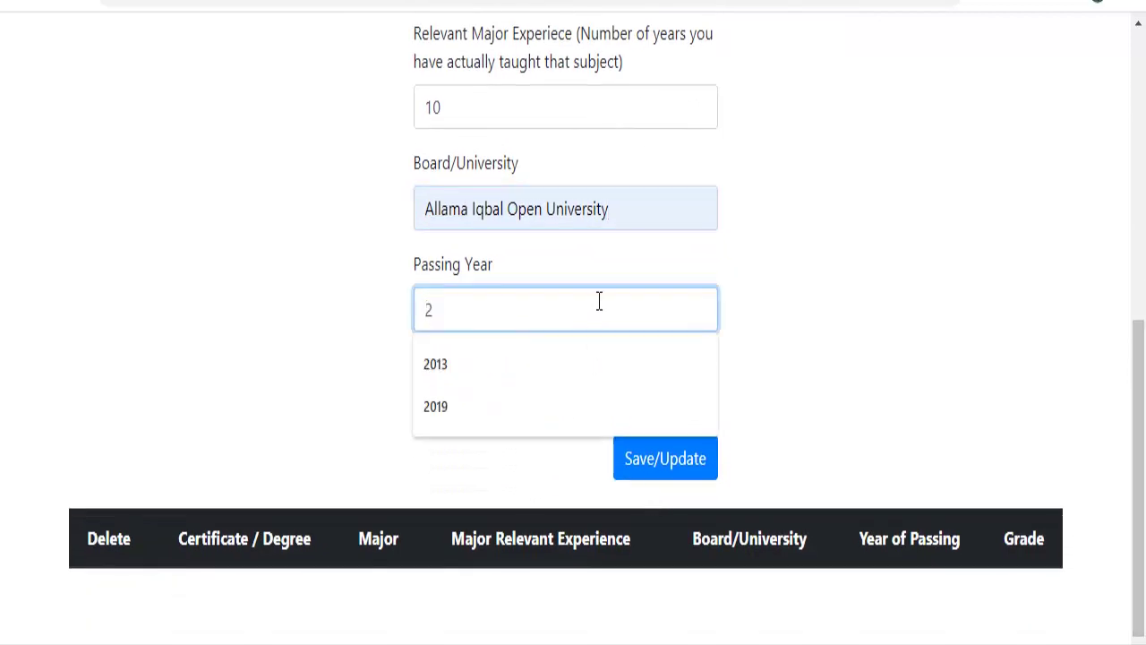
text(012)
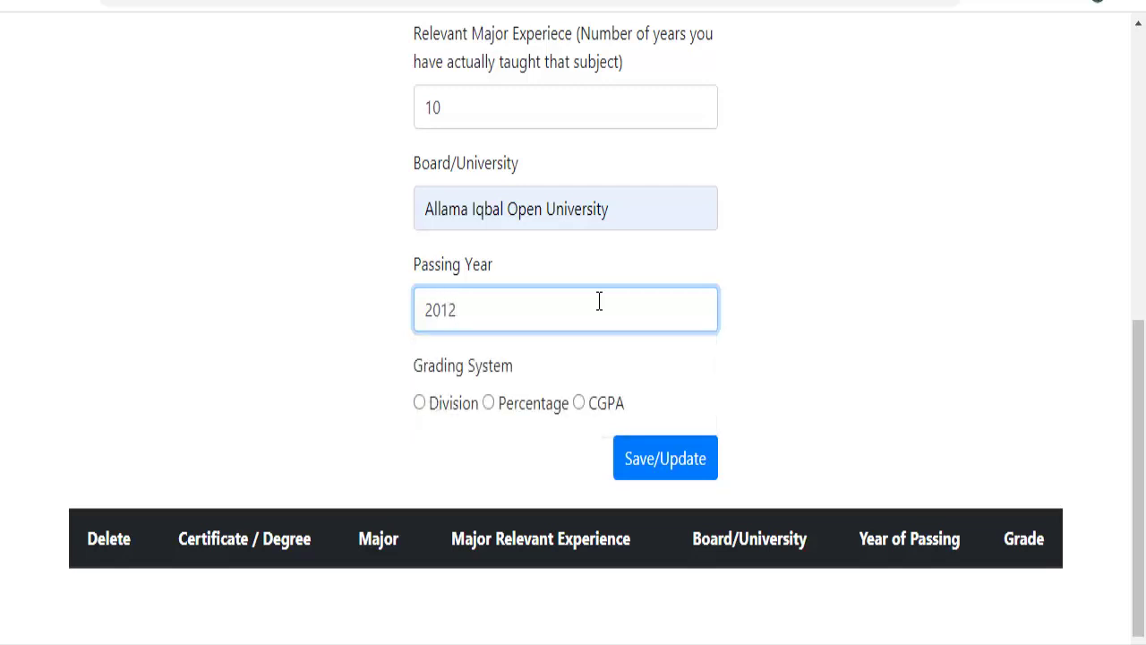
click(419, 404)
click(462, 471)
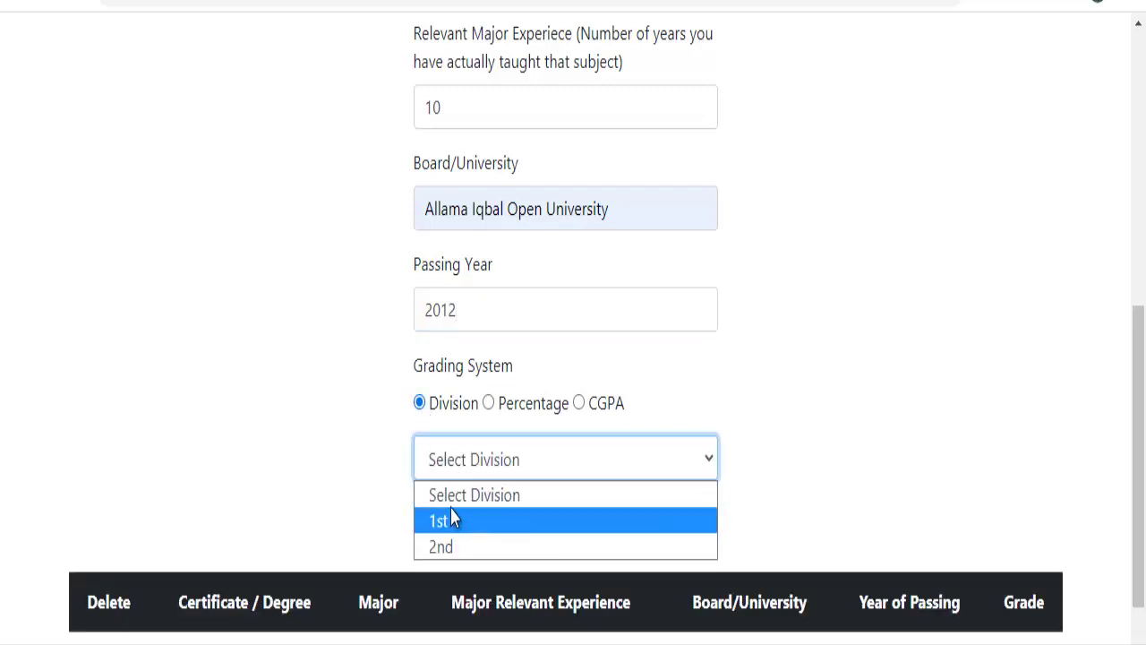
key(Escape)
click(481, 460)
click(479, 521)
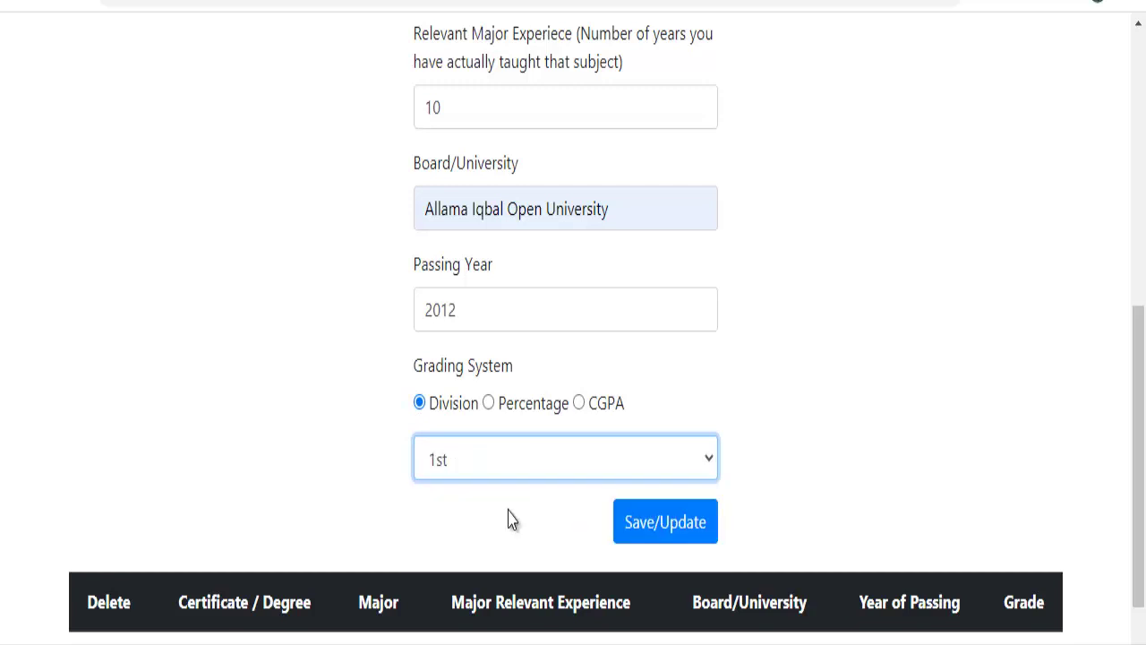
click(640, 531)
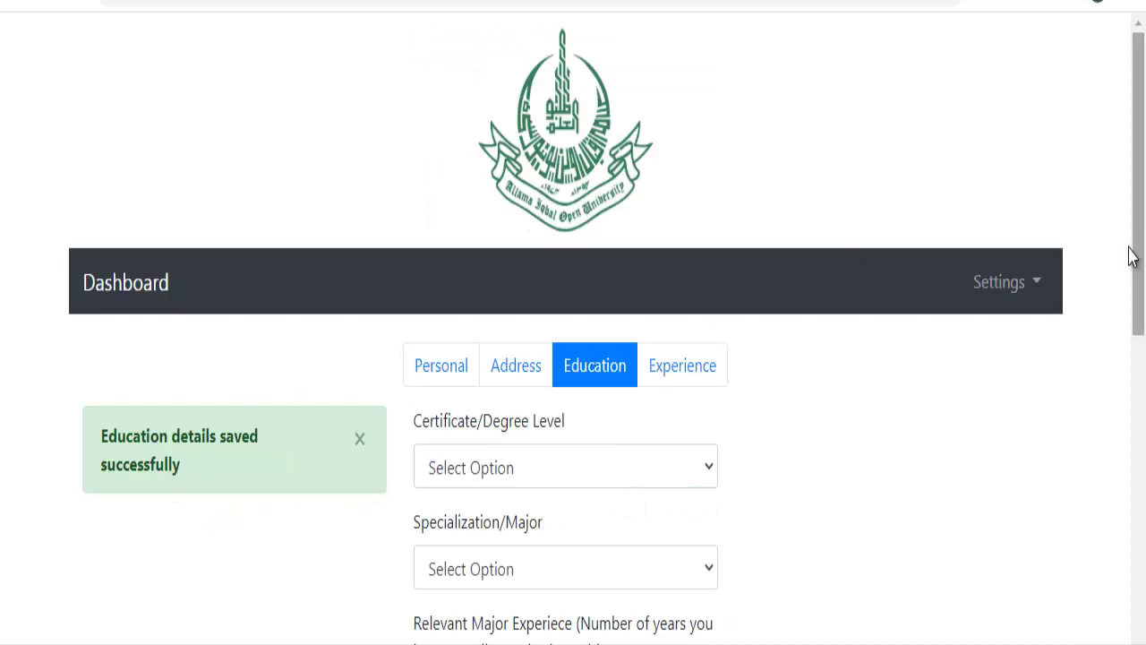
drag(1130, 257, 1134, 566)
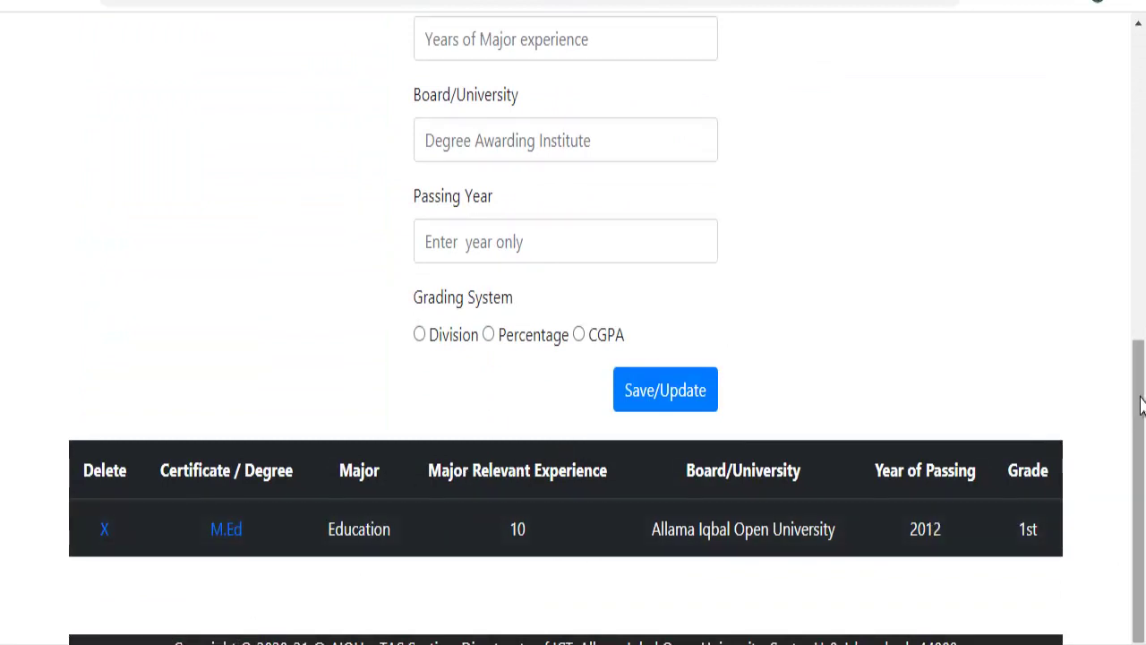
scroll(1125, 347, up, 1)
scroll(1120, 269, up, 5)
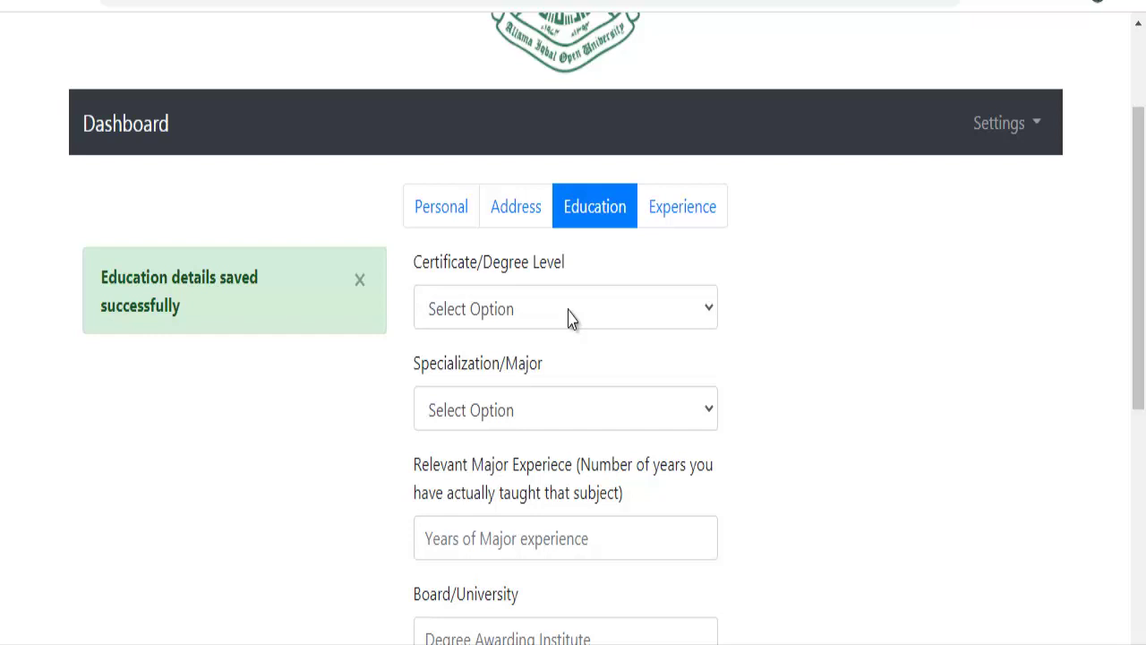
Start a Teaching experience record at Education Department.
click(677, 215)
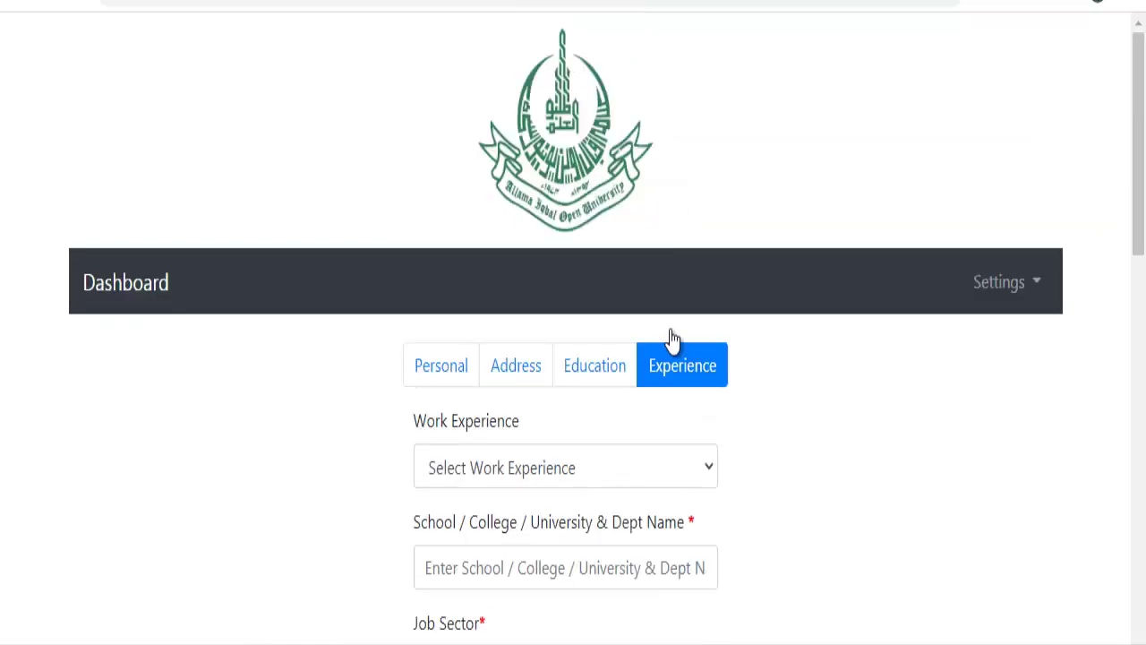
click(641, 480)
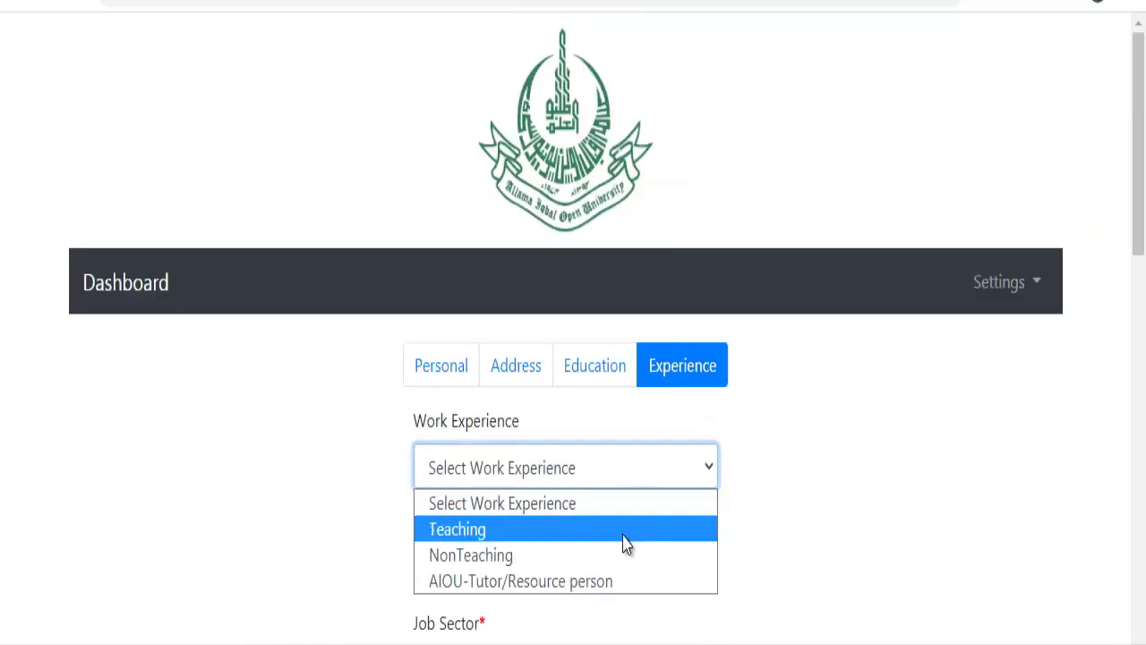
click(626, 534)
click(627, 481)
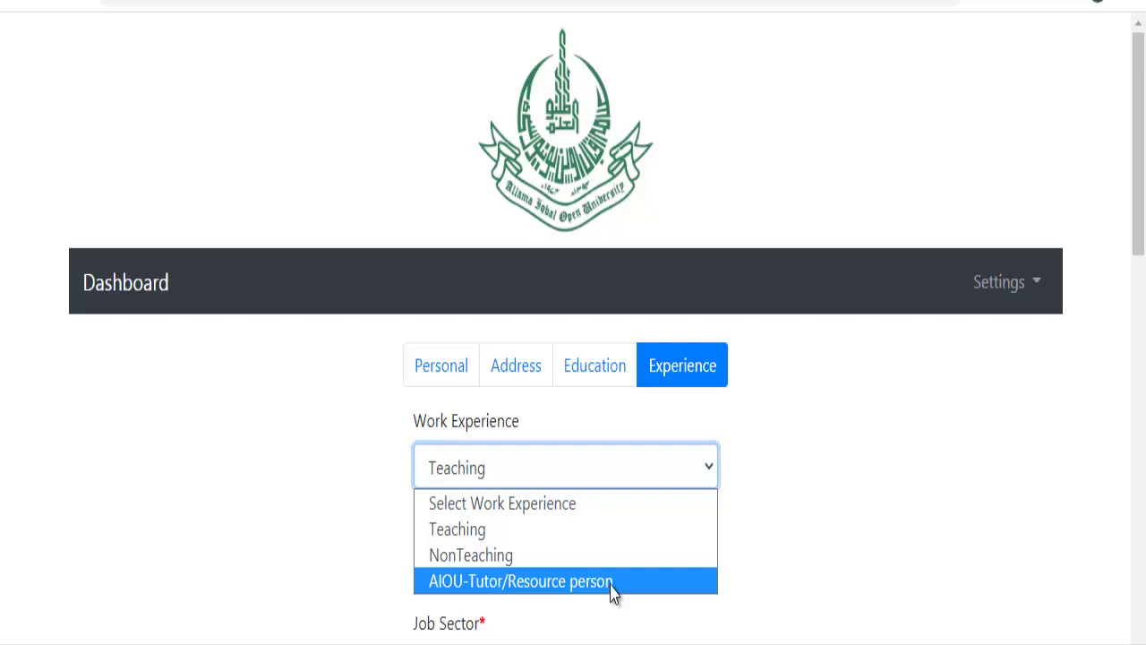
click(608, 534)
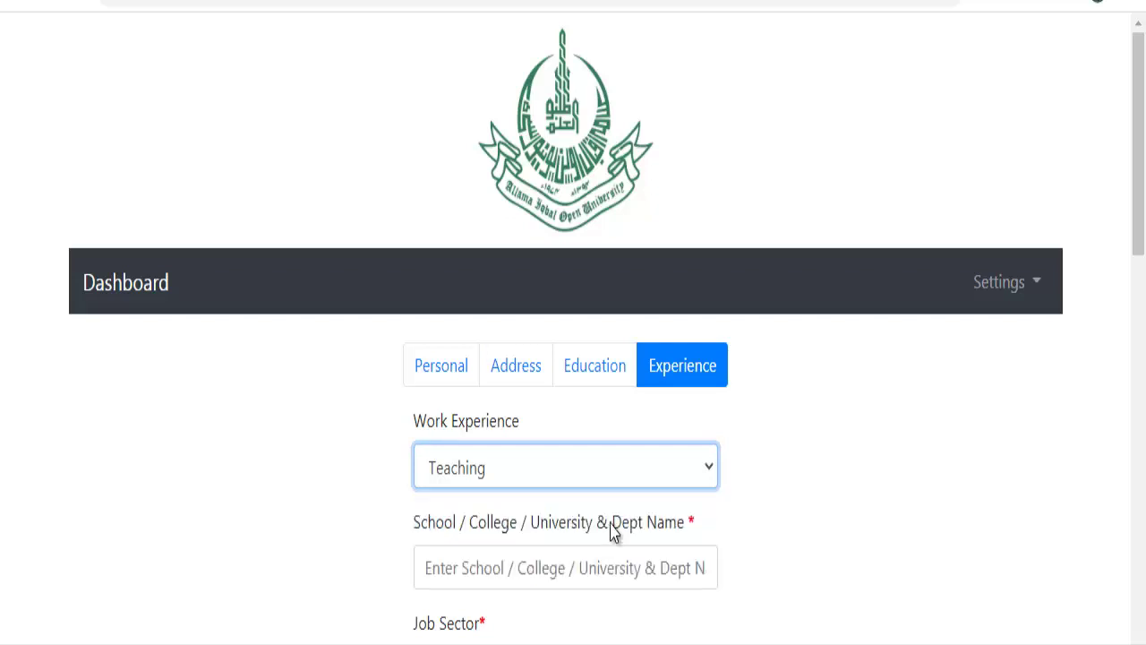
click(620, 571)
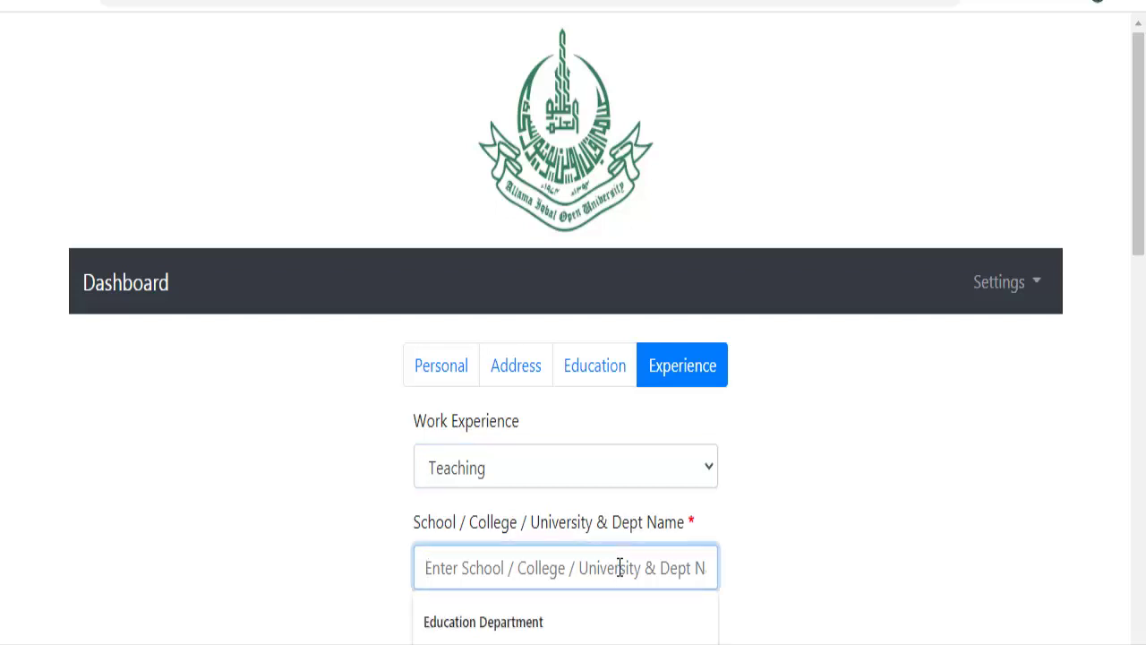
click(603, 624)
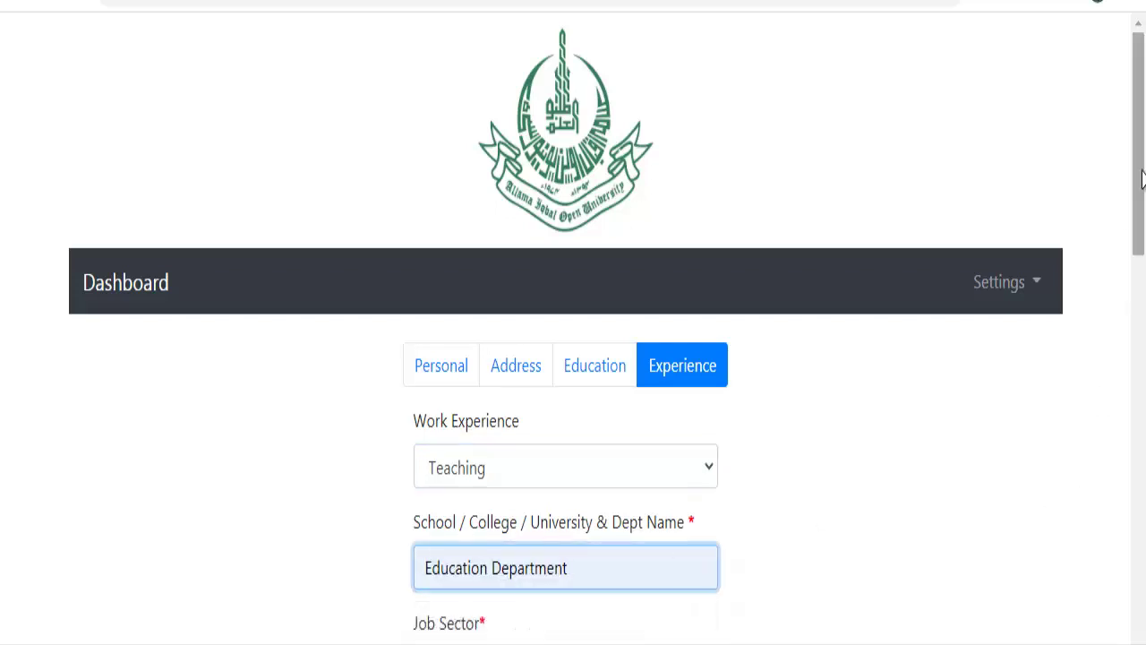
drag(1142, 198, 1093, 332)
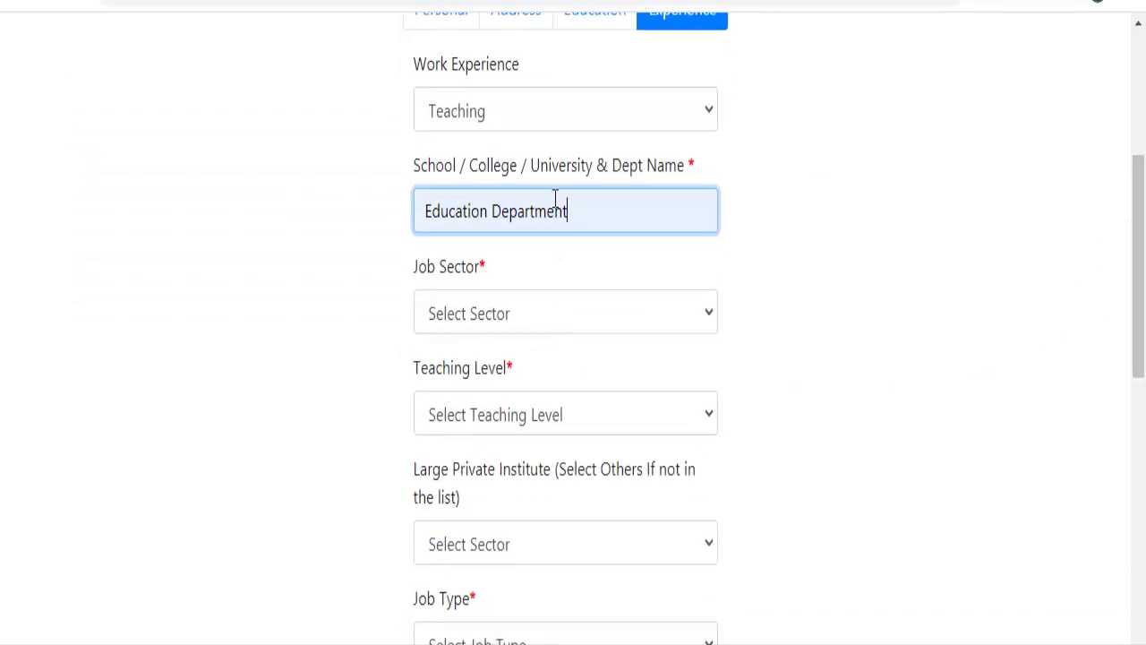
Set the job sector to Government and teaching level to Higher Secondary.
click(565, 328)
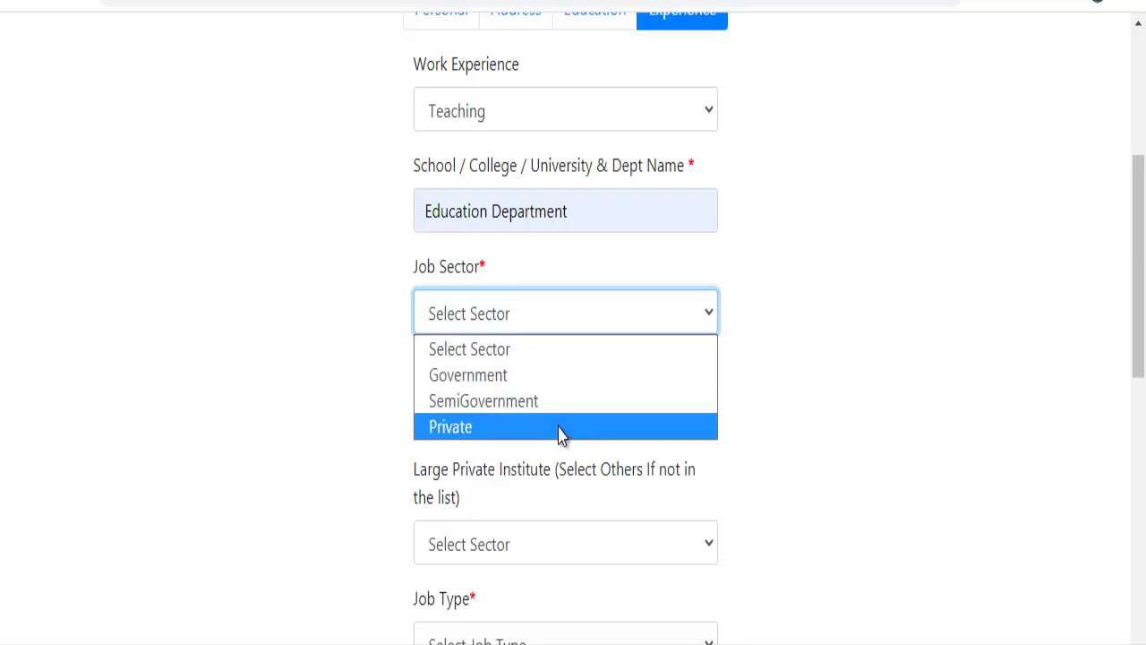
click(566, 387)
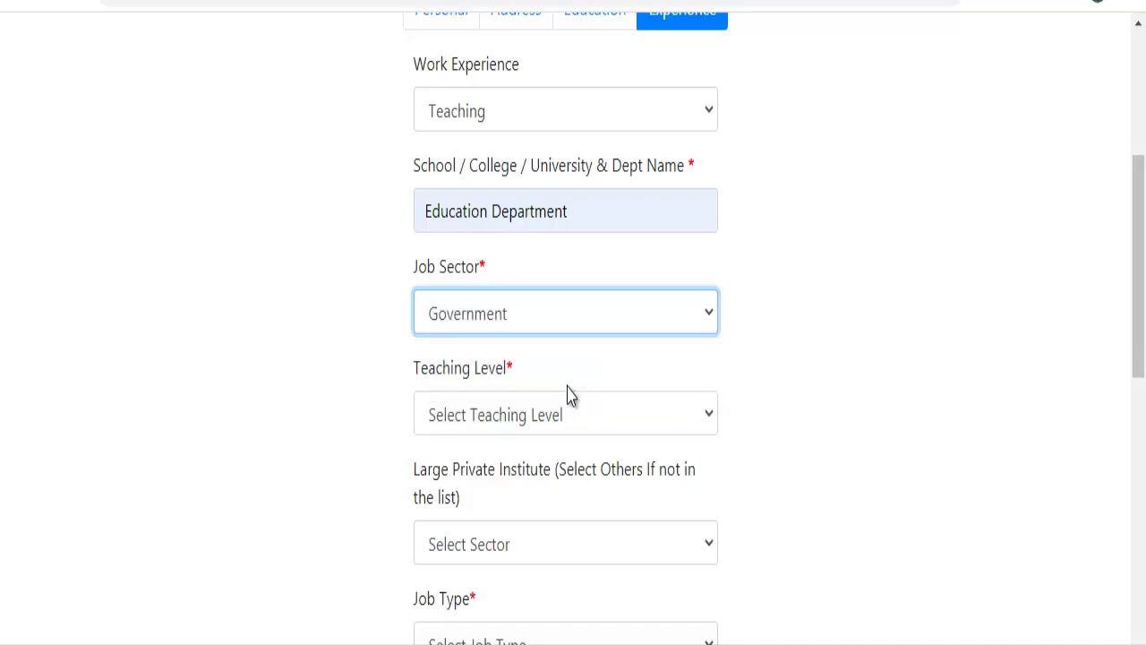
click(578, 416)
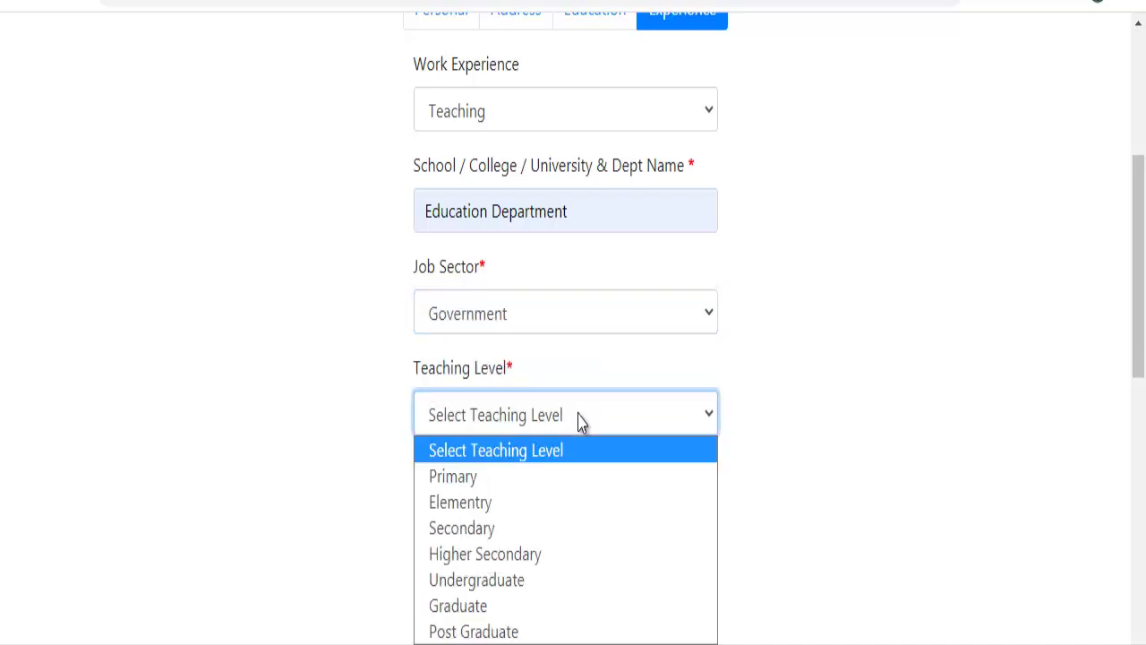
click(575, 555)
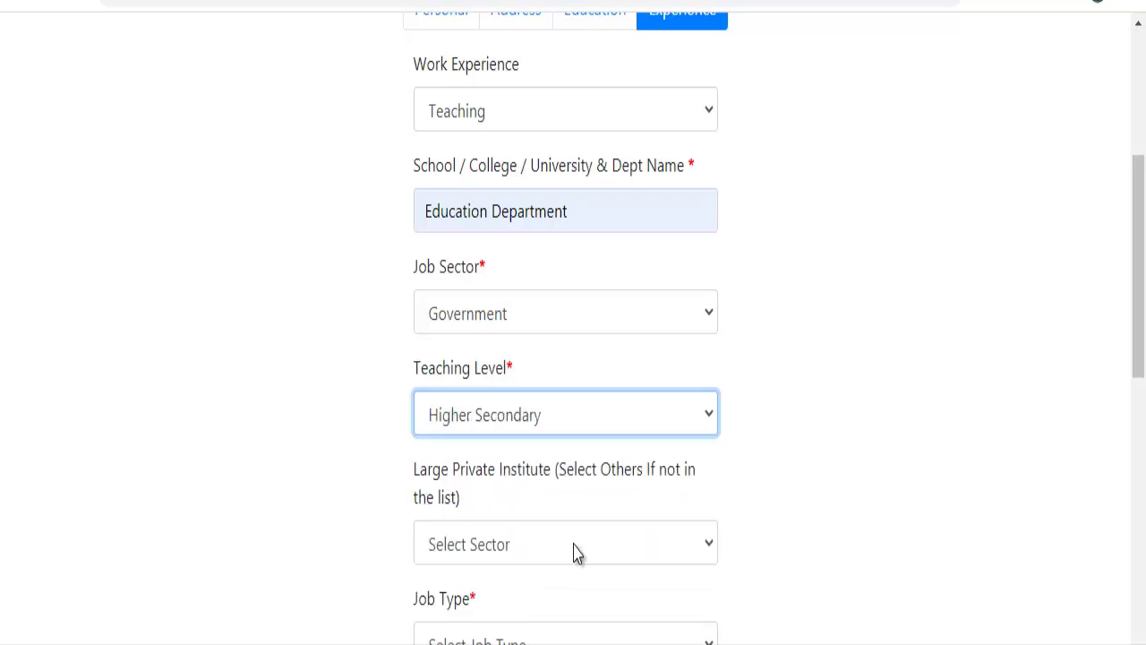
click(576, 555)
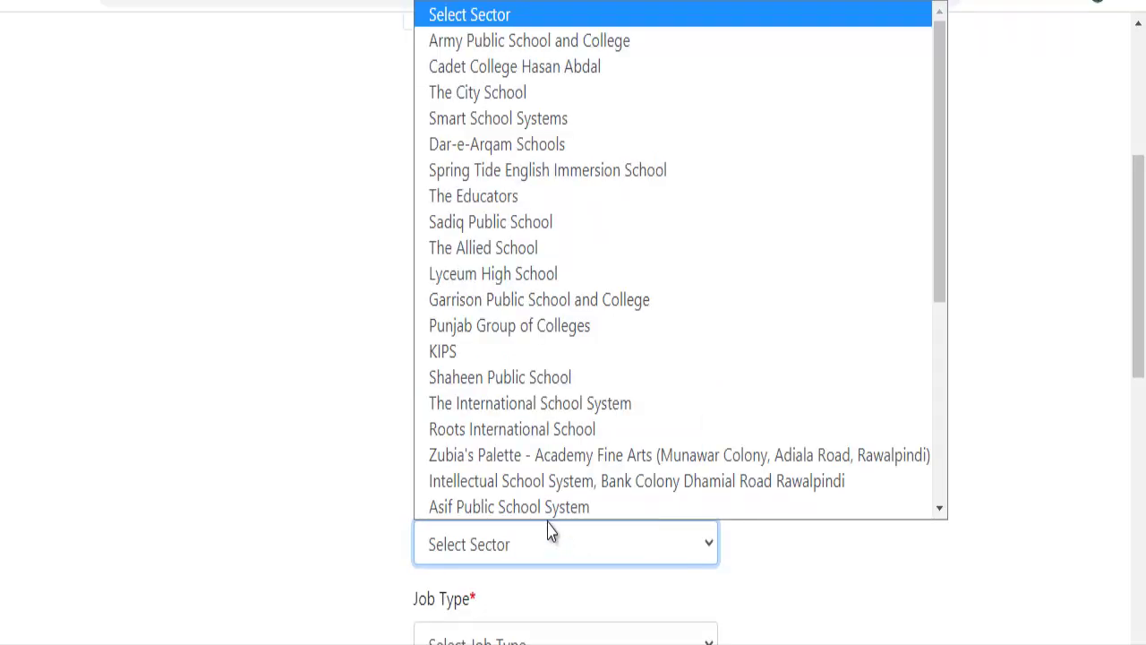
scroll(548, 520, down, 1)
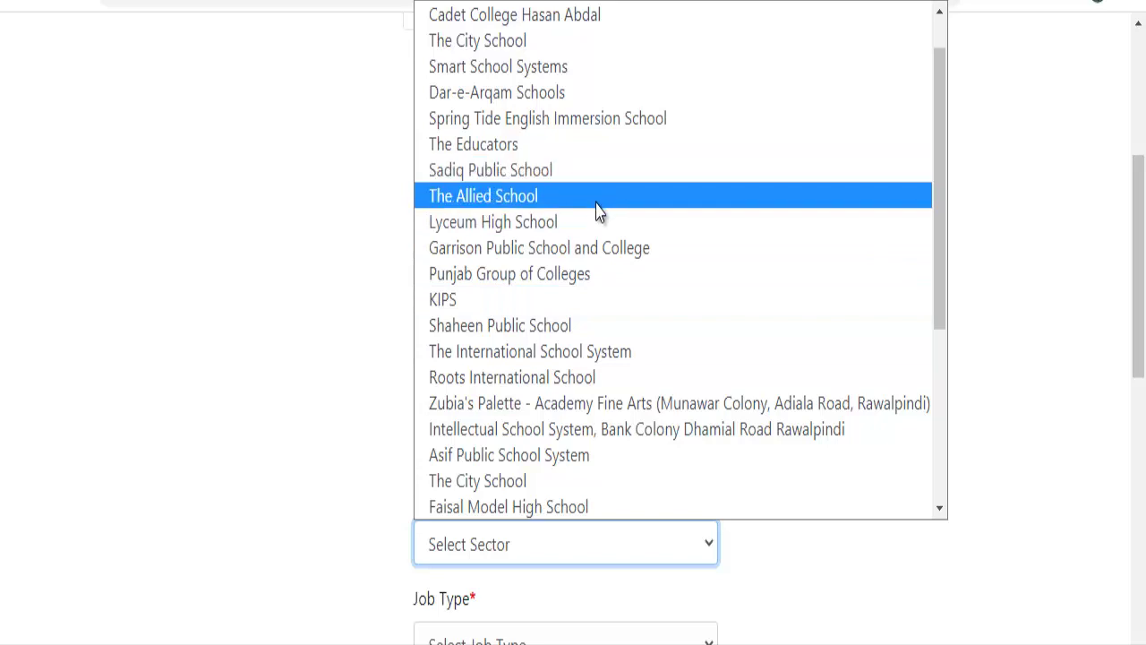
click(287, 208)
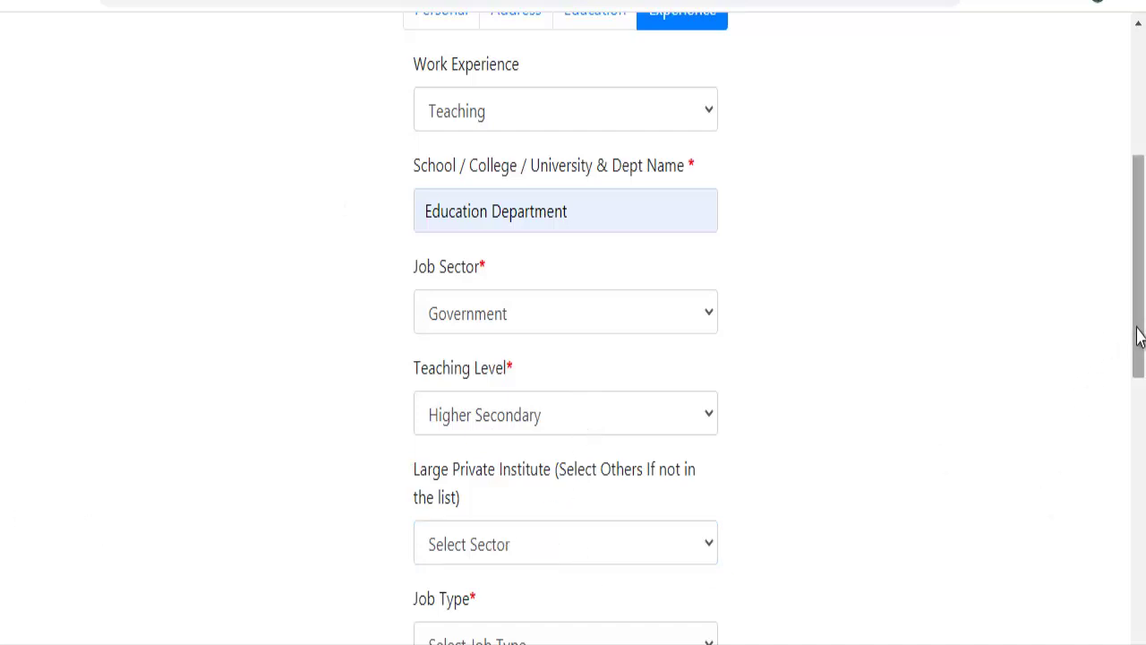
drag(1137, 304, 1074, 373)
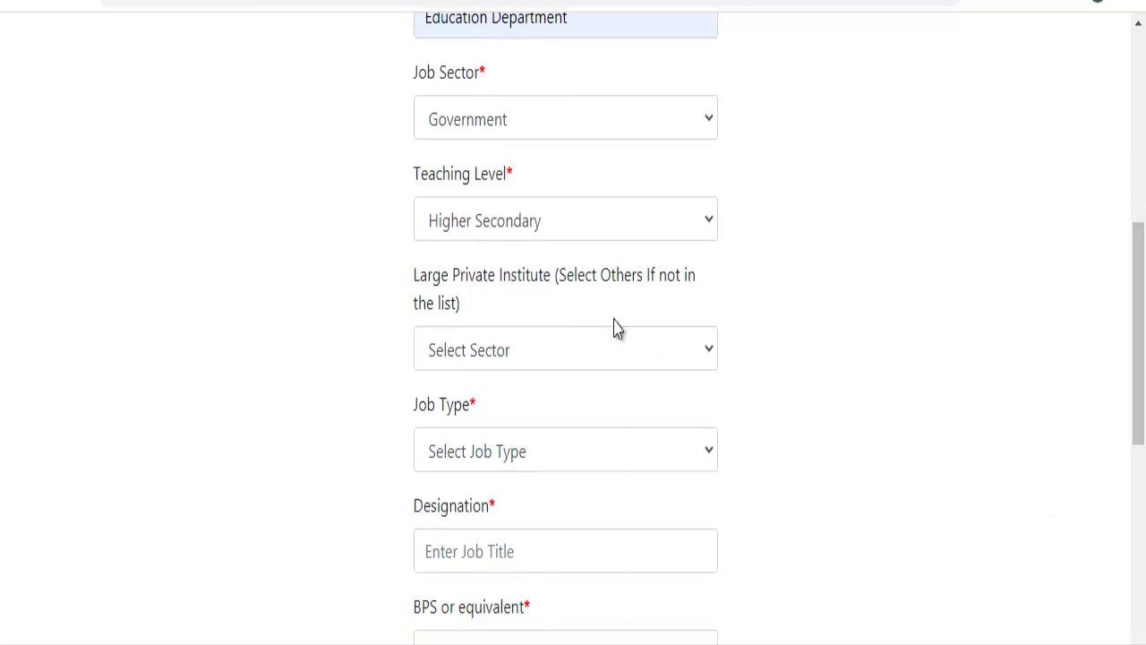
Choose Others as the institute, Regular job type, and designation EST.
click(583, 346)
scroll(758, 192, down, 1)
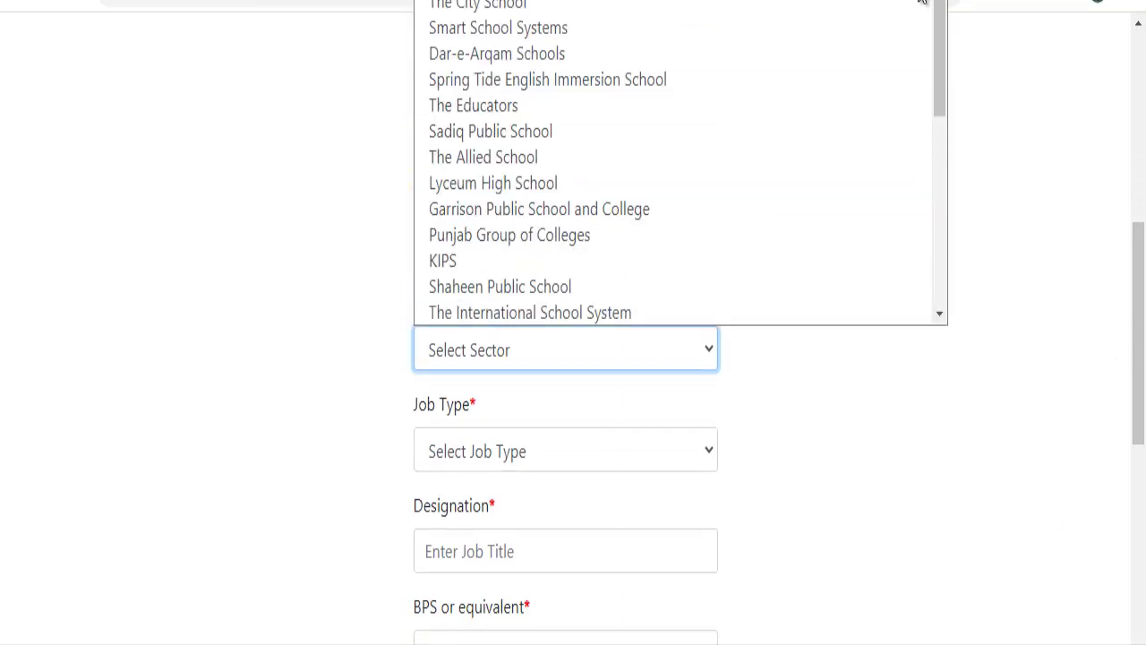
drag(940, 18, 928, 283)
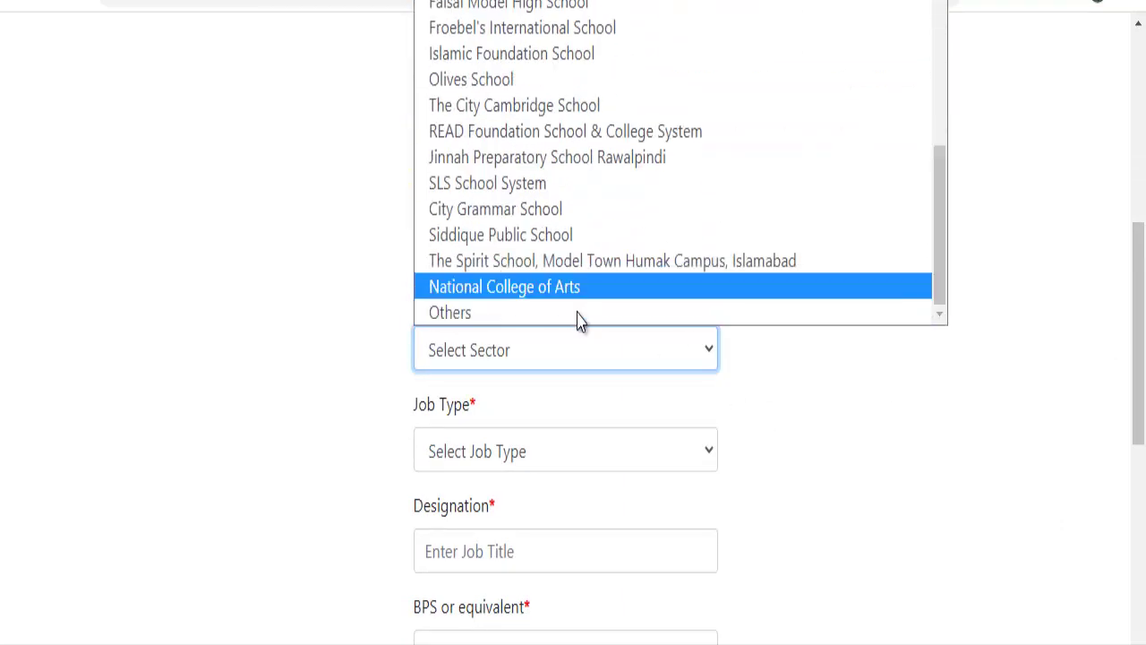
click(579, 316)
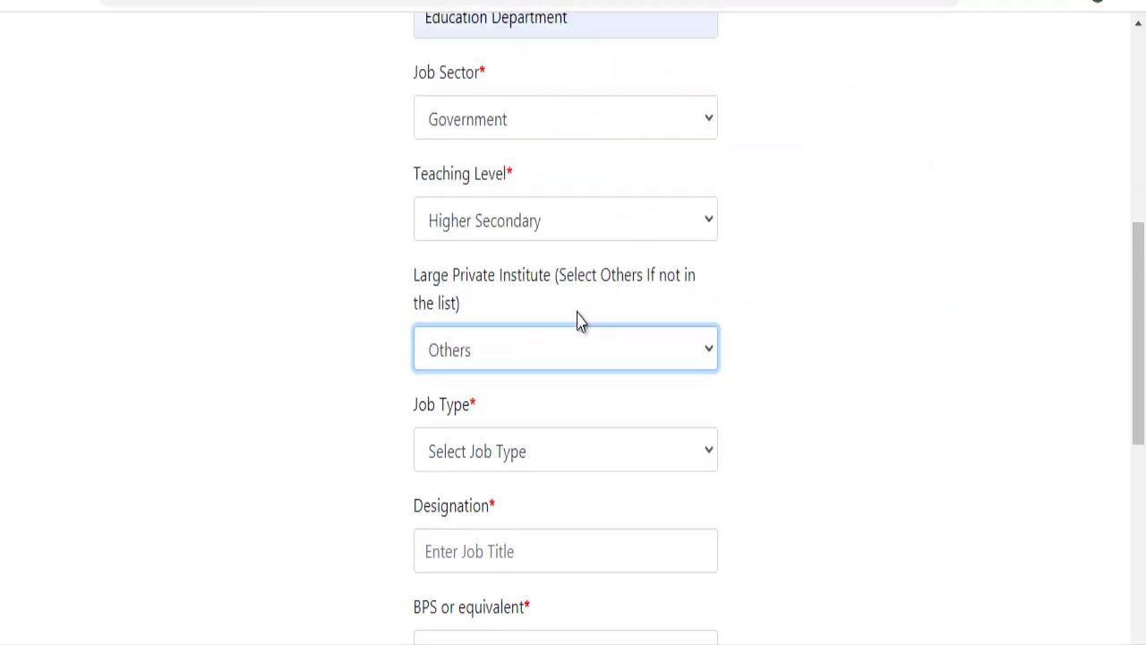
click(608, 466)
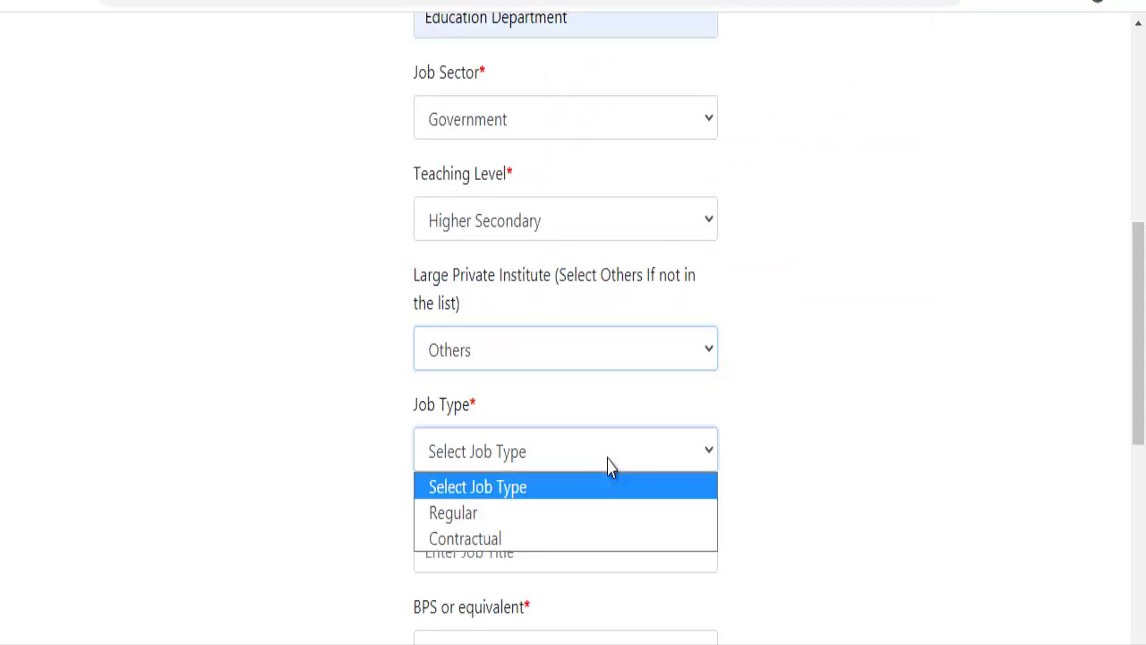
click(605, 526)
click(612, 556)
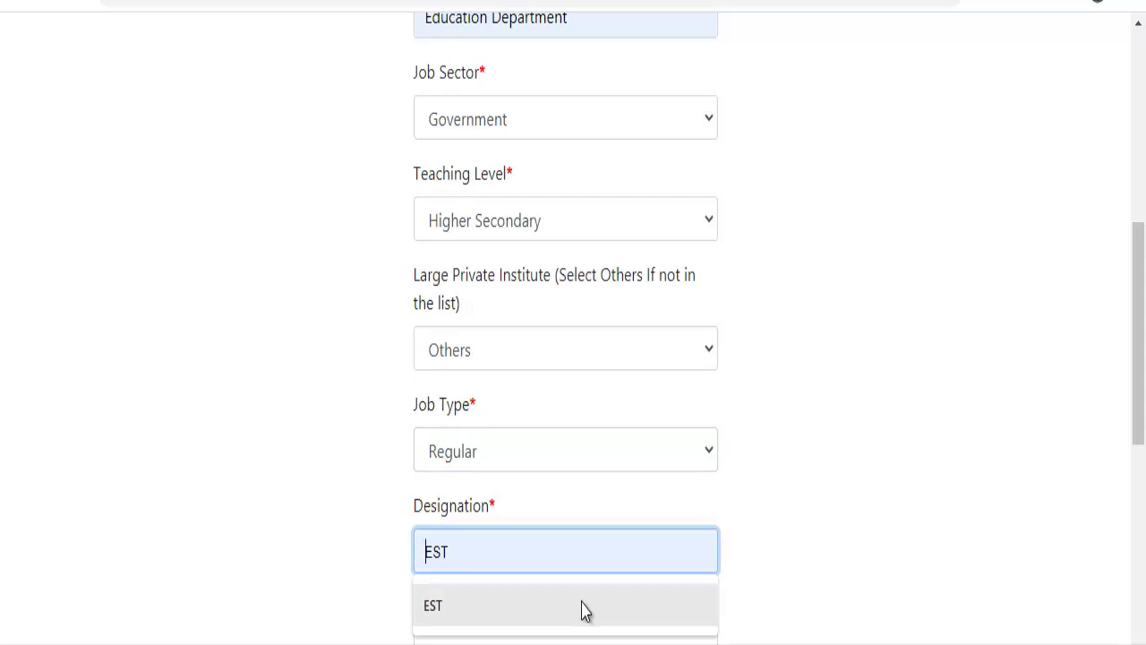
click(583, 610)
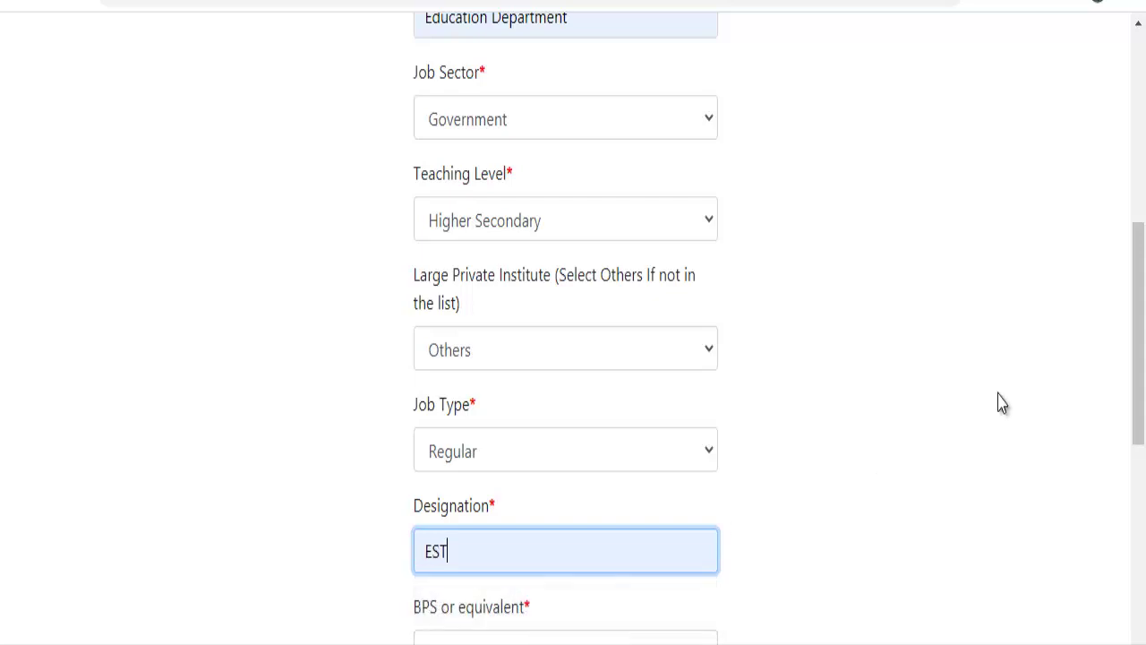
drag(1124, 302, 827, 573)
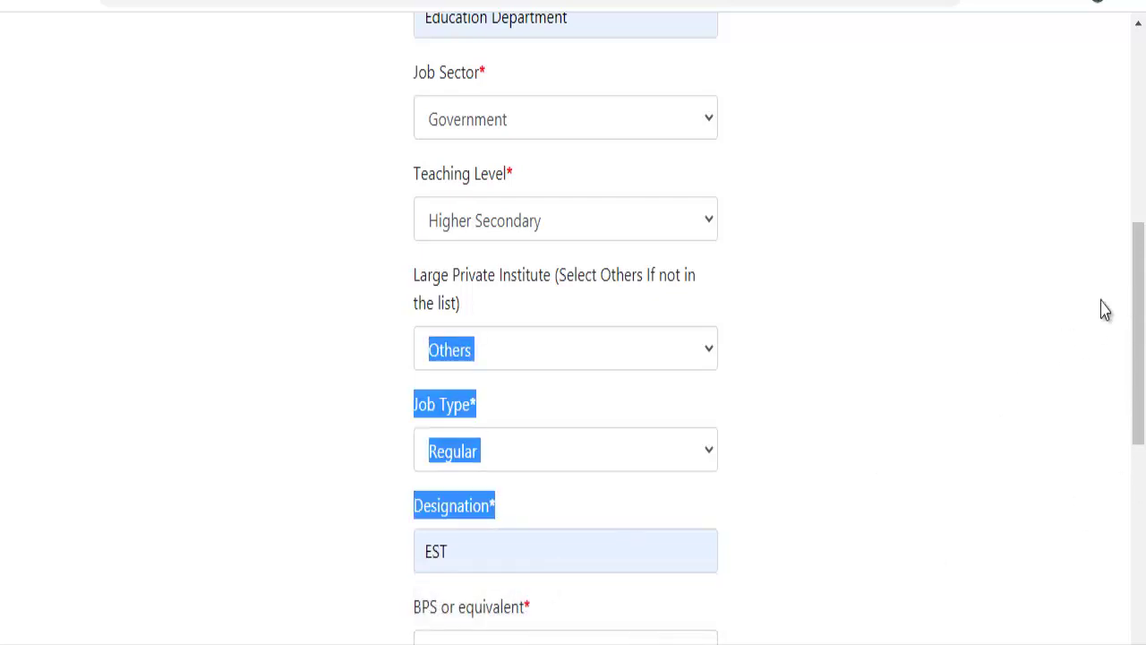
Set the pay scale to BPS-16 and visiting faculty to No.
drag(1138, 322, 1129, 421)
click(960, 296)
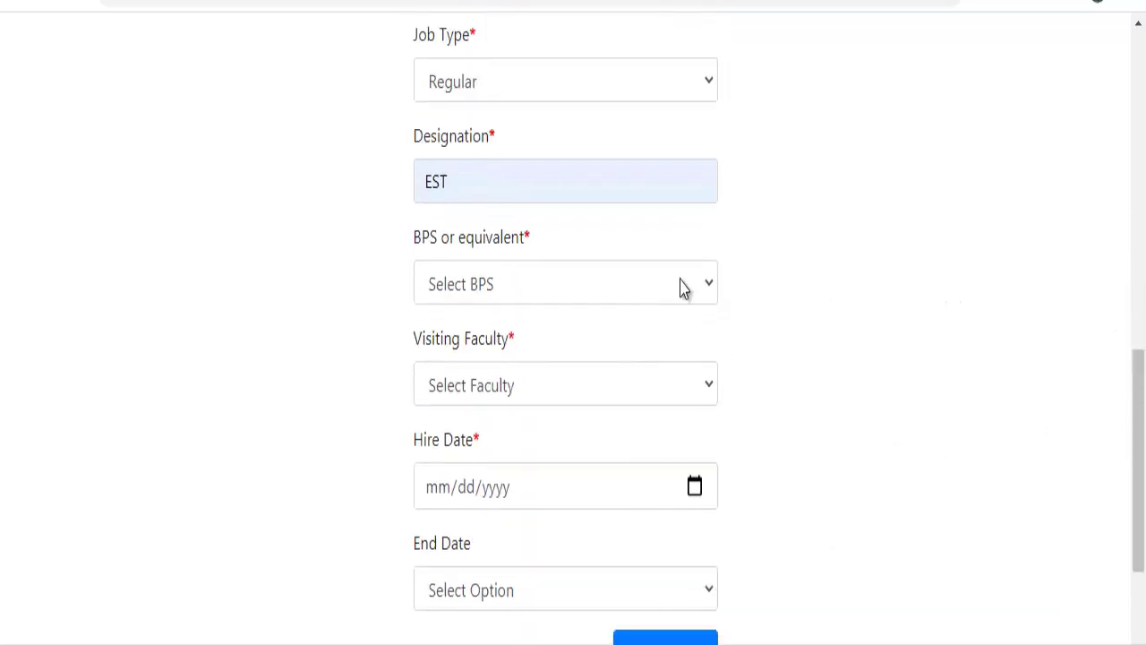
click(686, 285)
drag(705, 392, 686, 516)
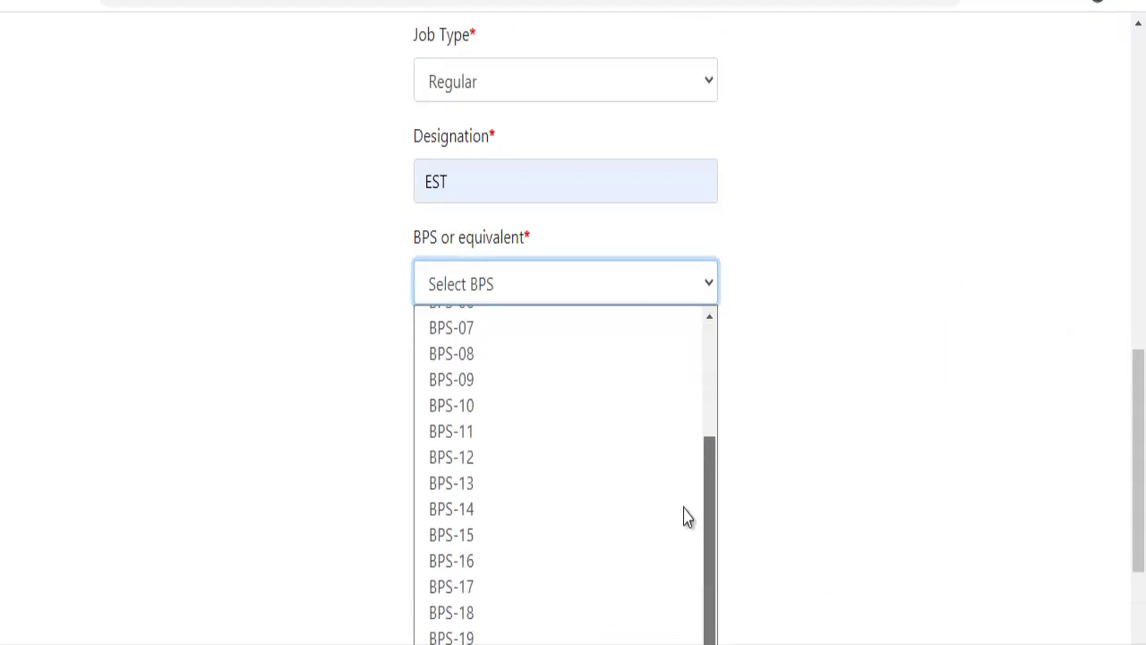
click(564, 578)
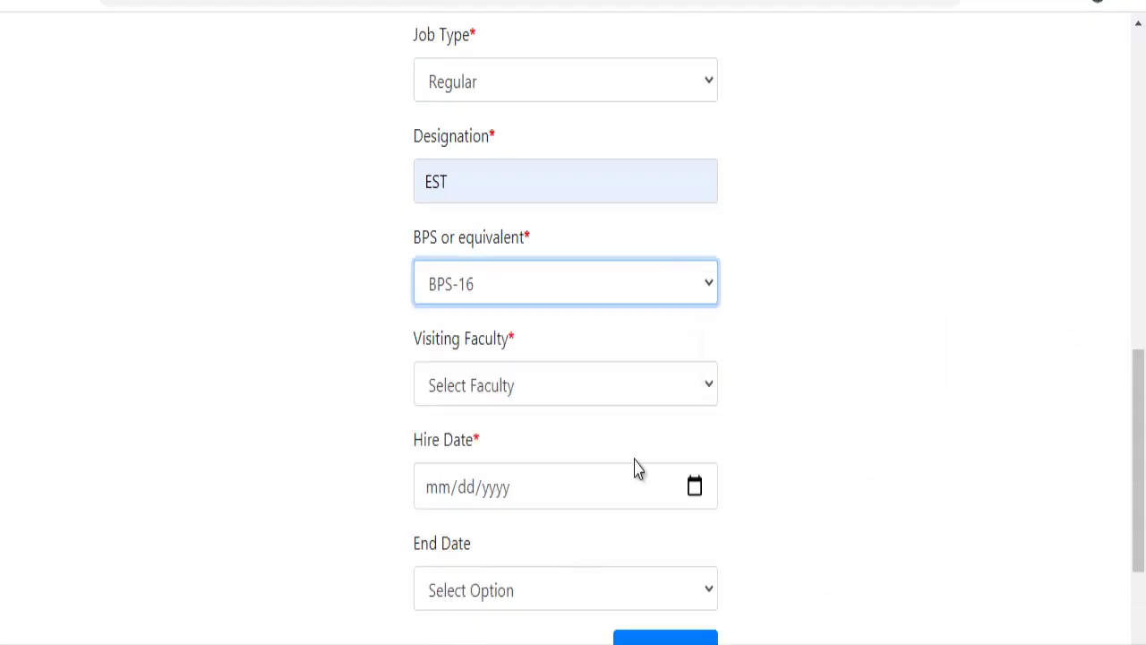
click(672, 383)
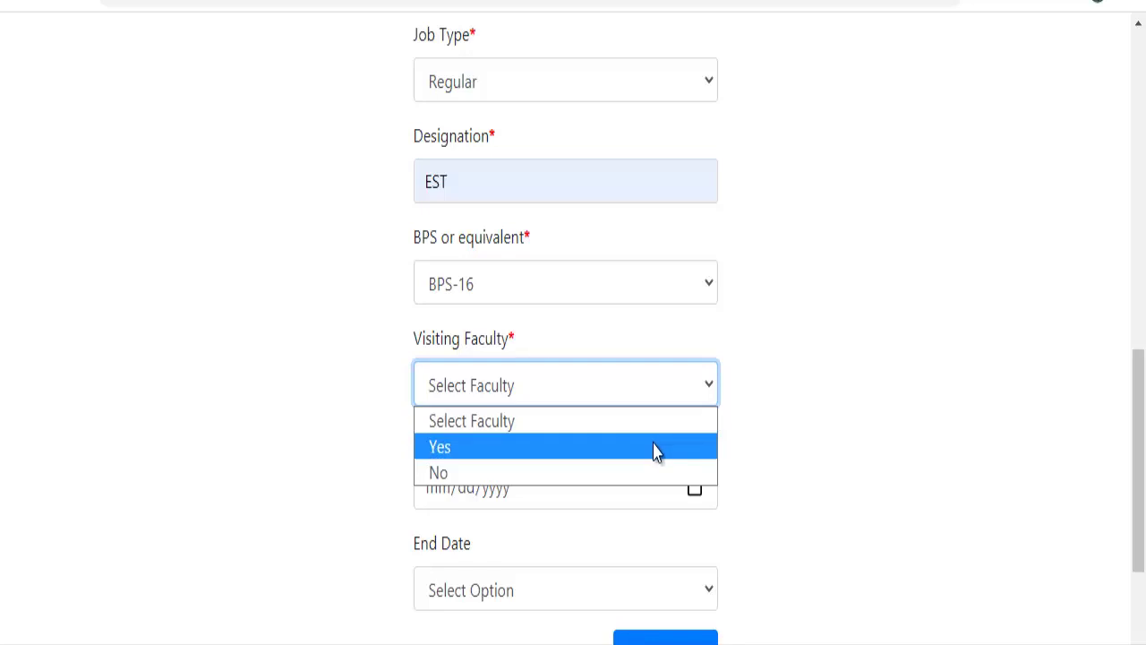
click(657, 448)
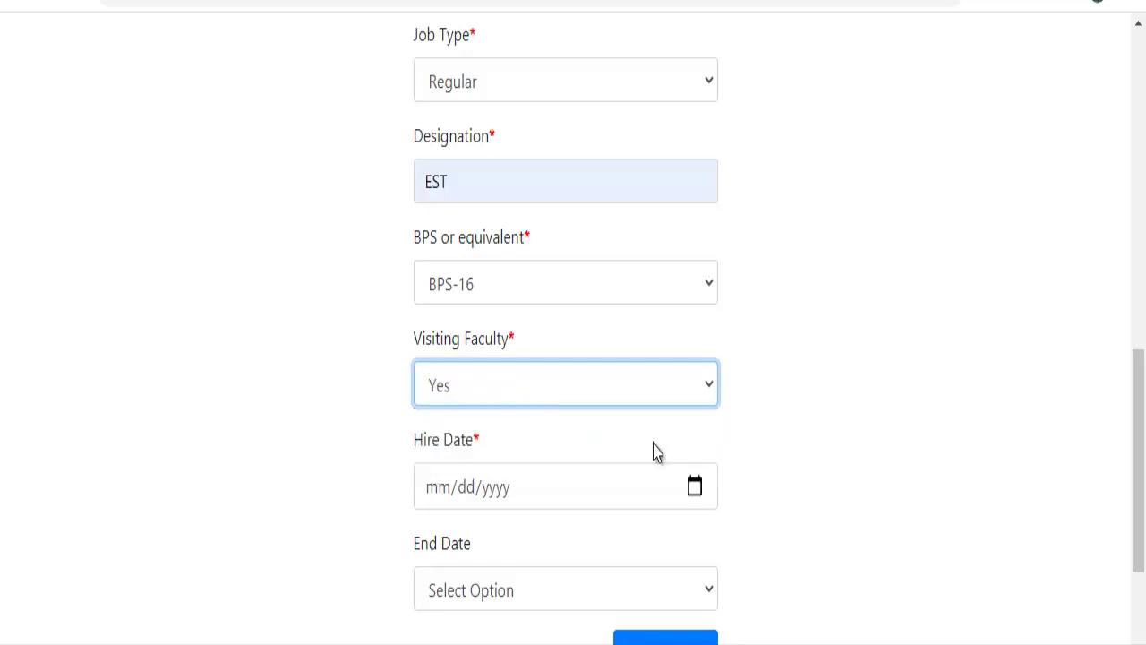
click(663, 395)
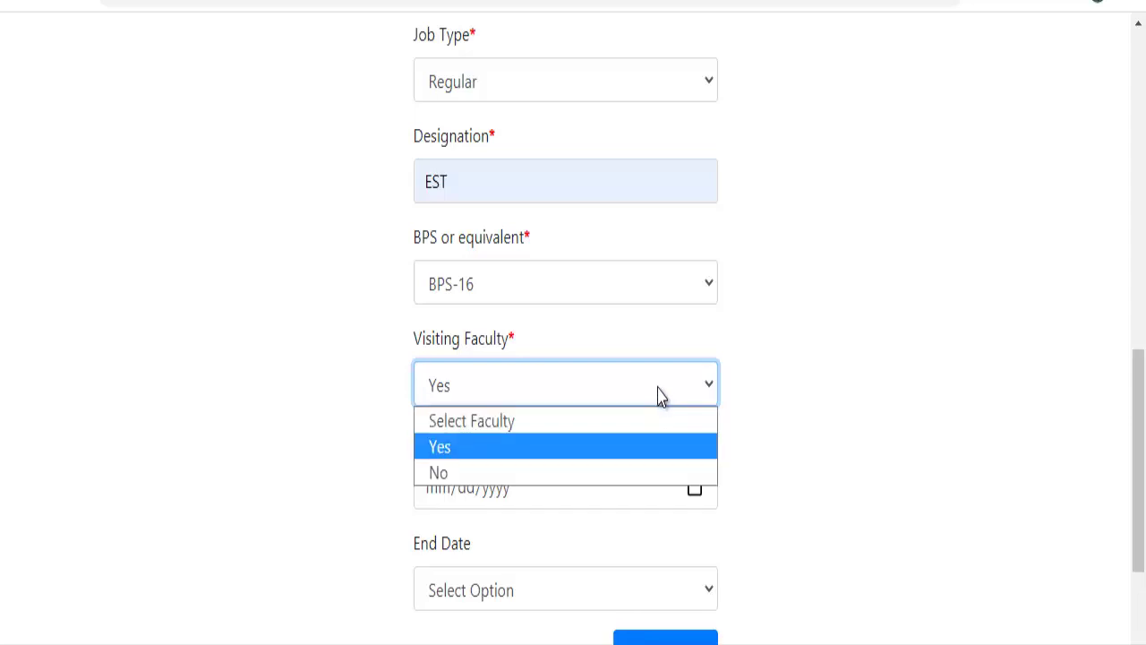
click(628, 473)
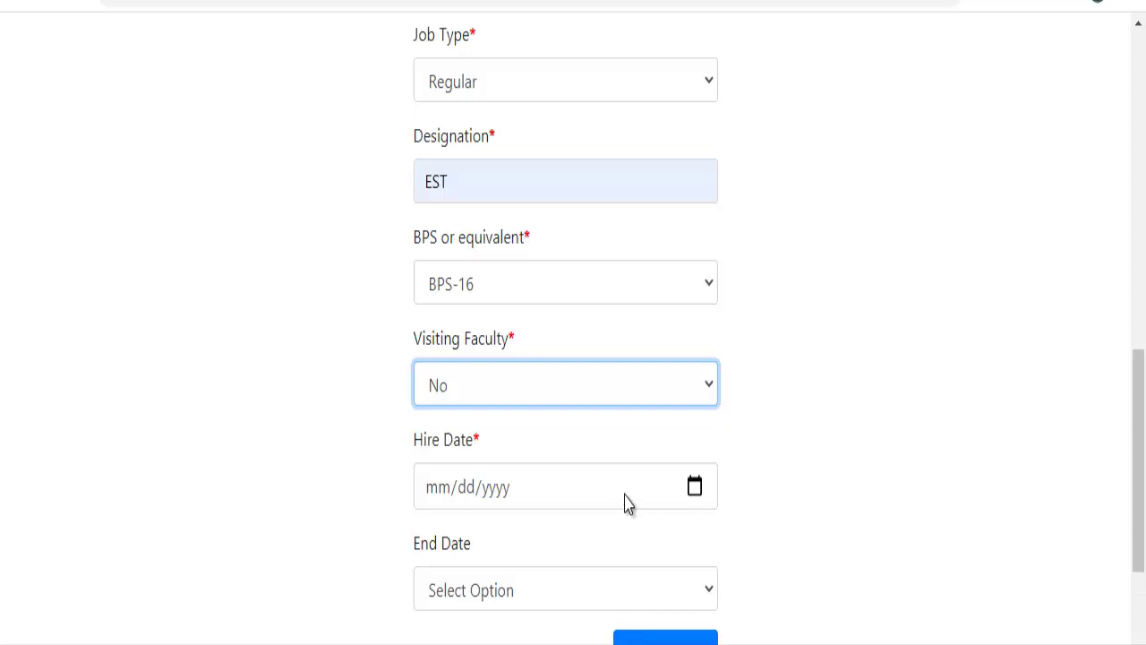
Enter hire date 12/13/2011 and set the end date to To-Date.
click(626, 498)
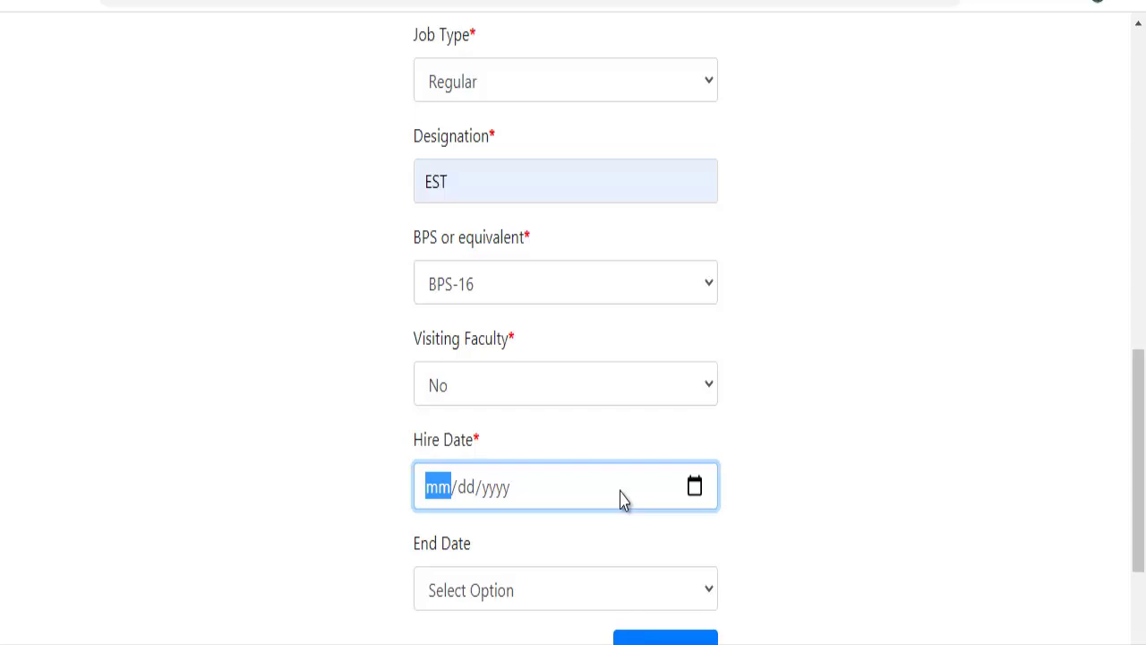
text(12/)
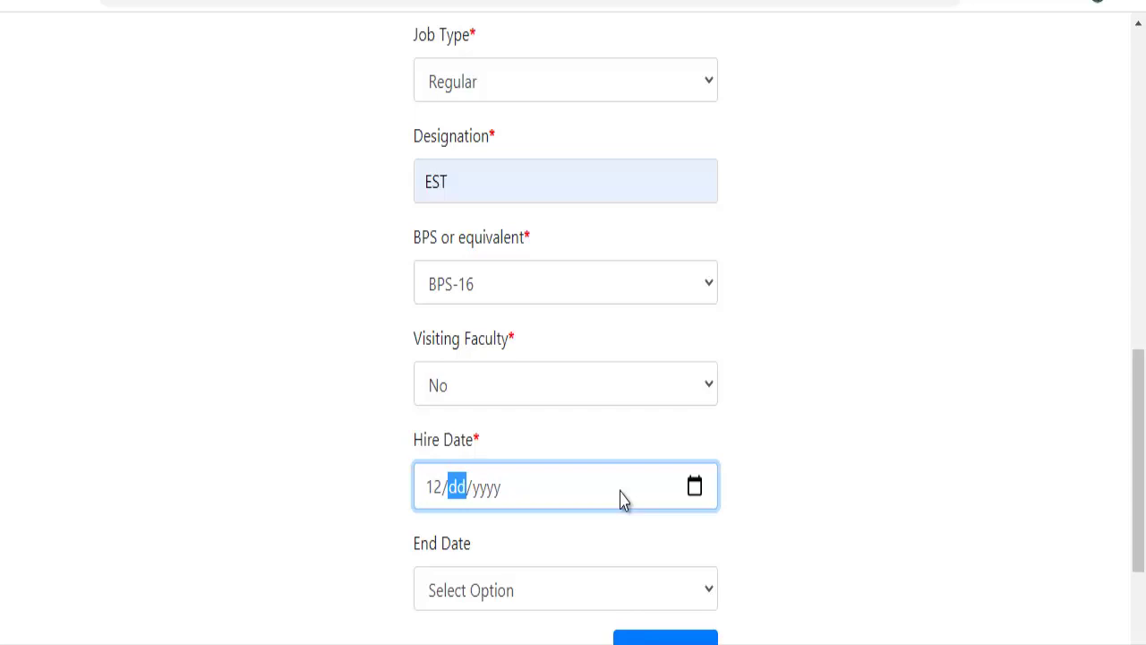
text(13/220)
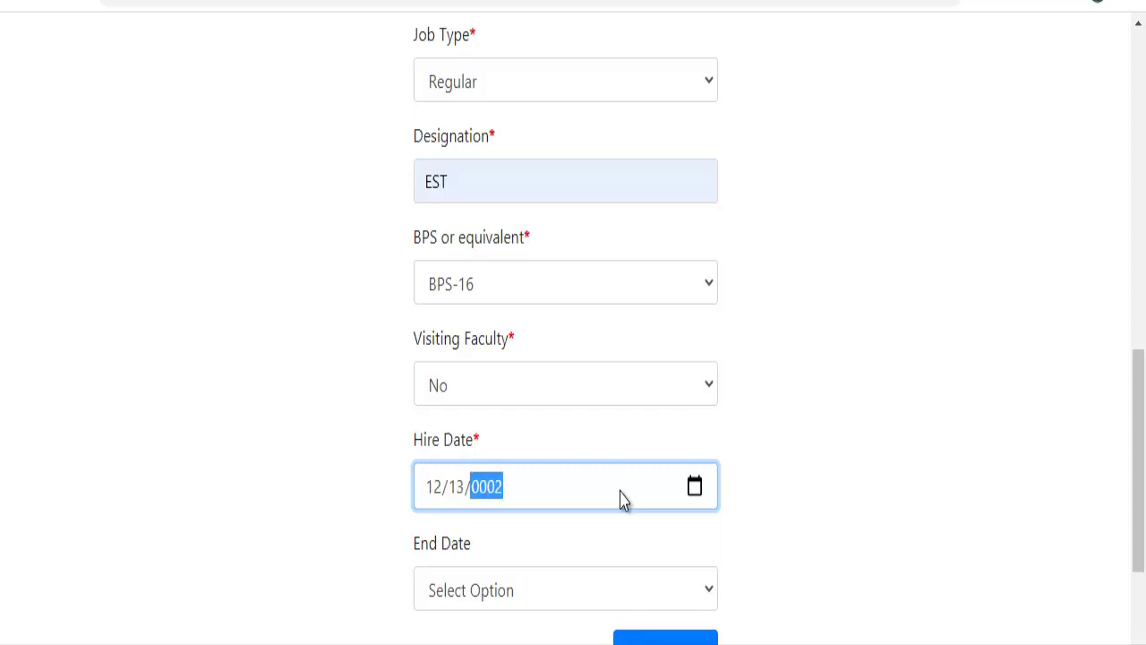
text(1)
key(BackSpace)
text(2011)
click(574, 595)
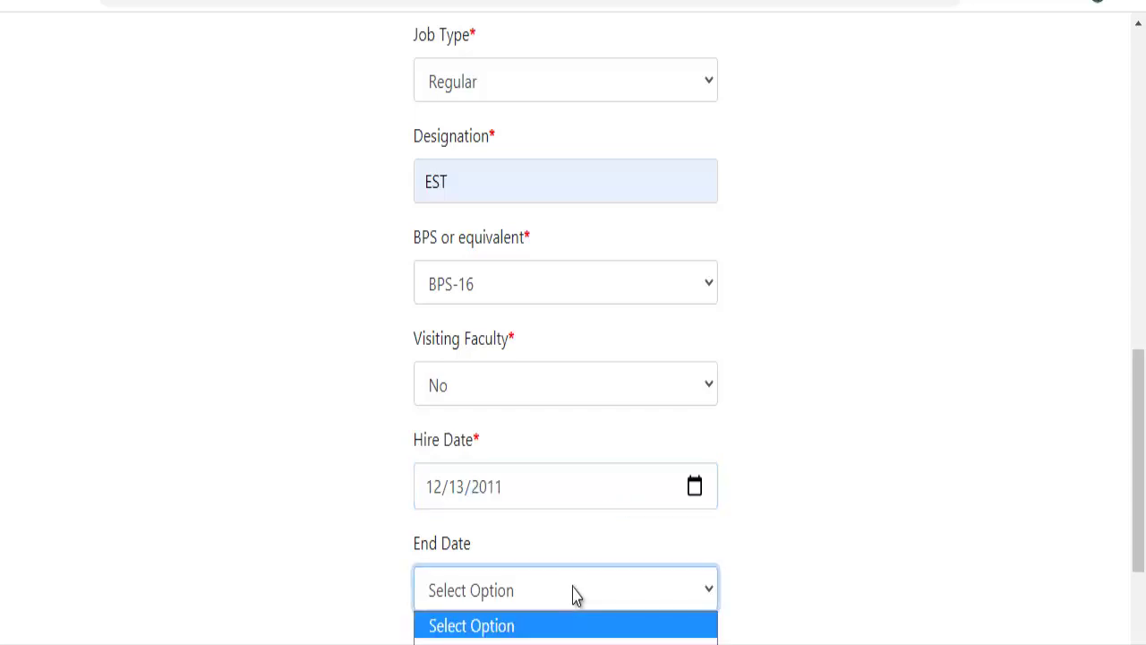
click(557, 640)
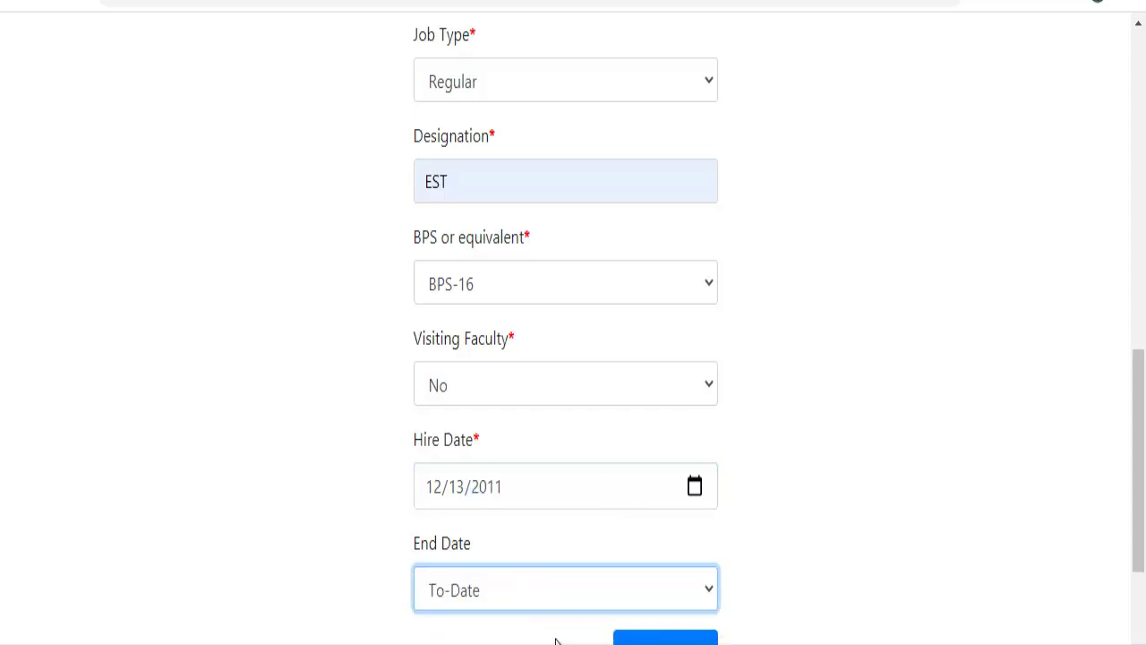
Save the Teaching experience, check its row in the experience table, and return to the dashboard.
click(692, 639)
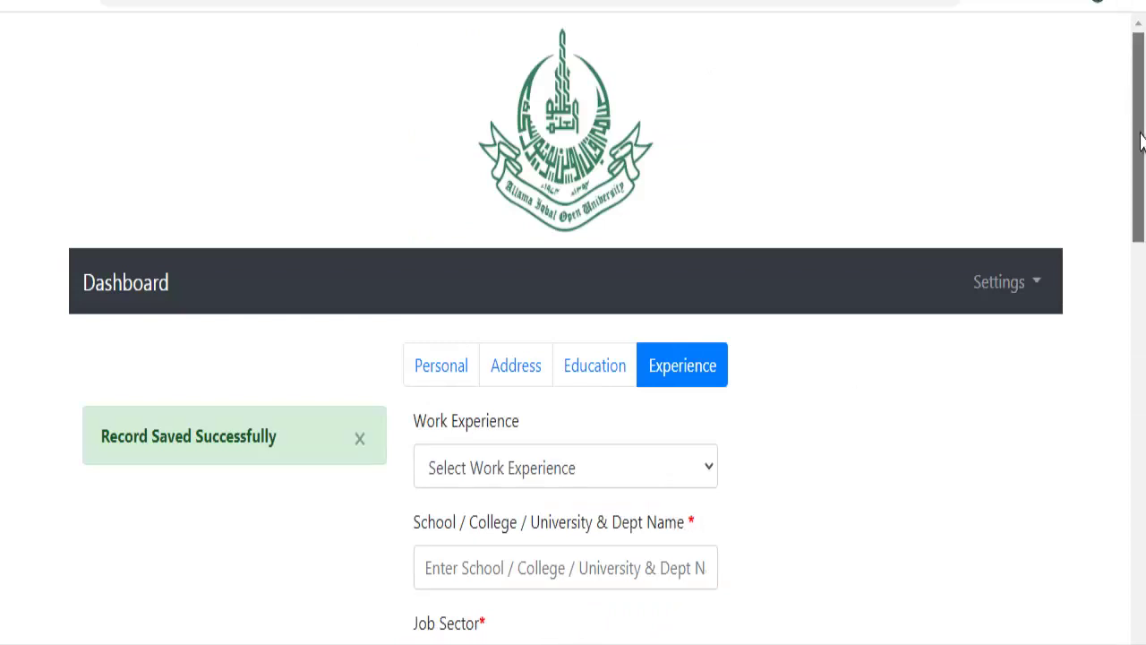
drag(1141, 136, 1117, 602)
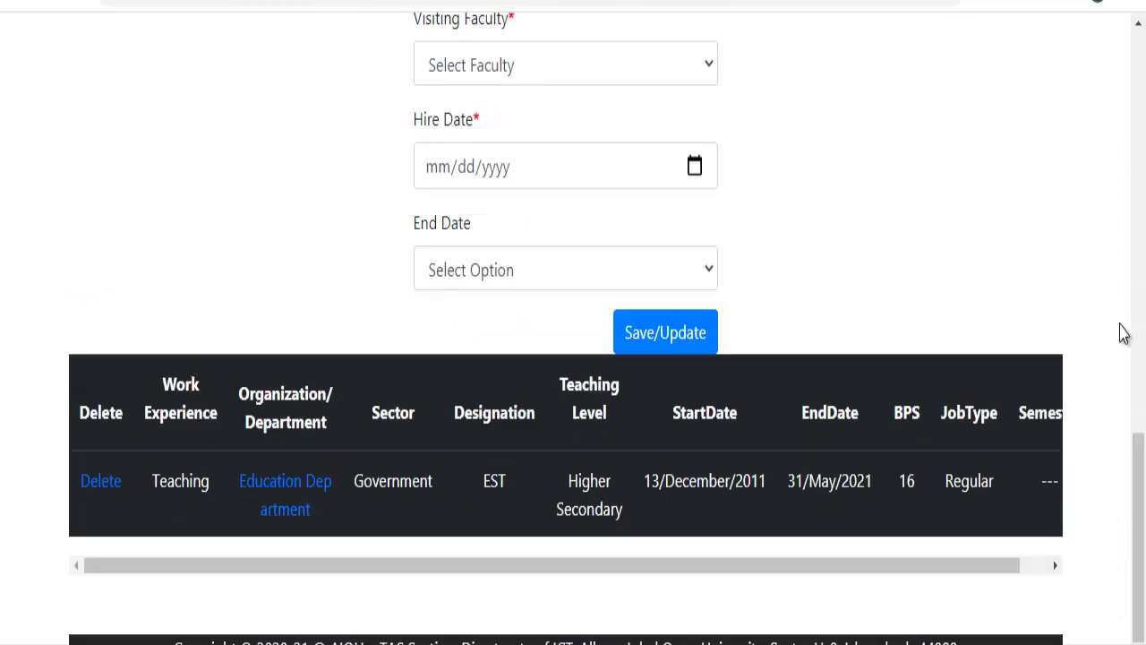
drag(1137, 463, 1136, 67)
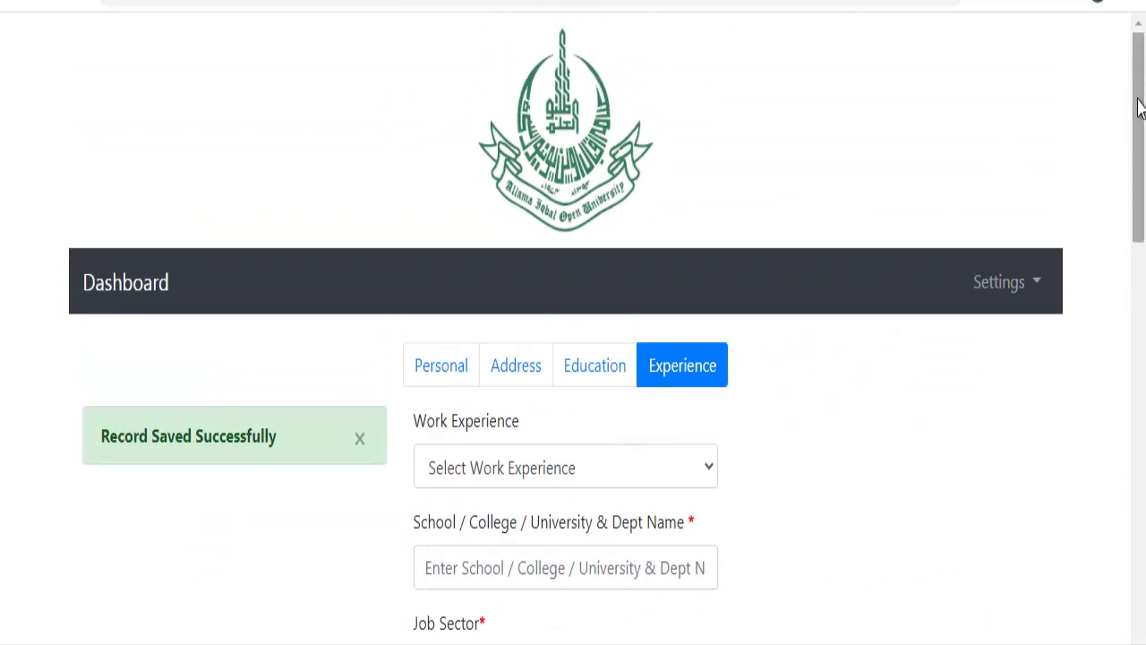
drag(1141, 107, 1135, 45)
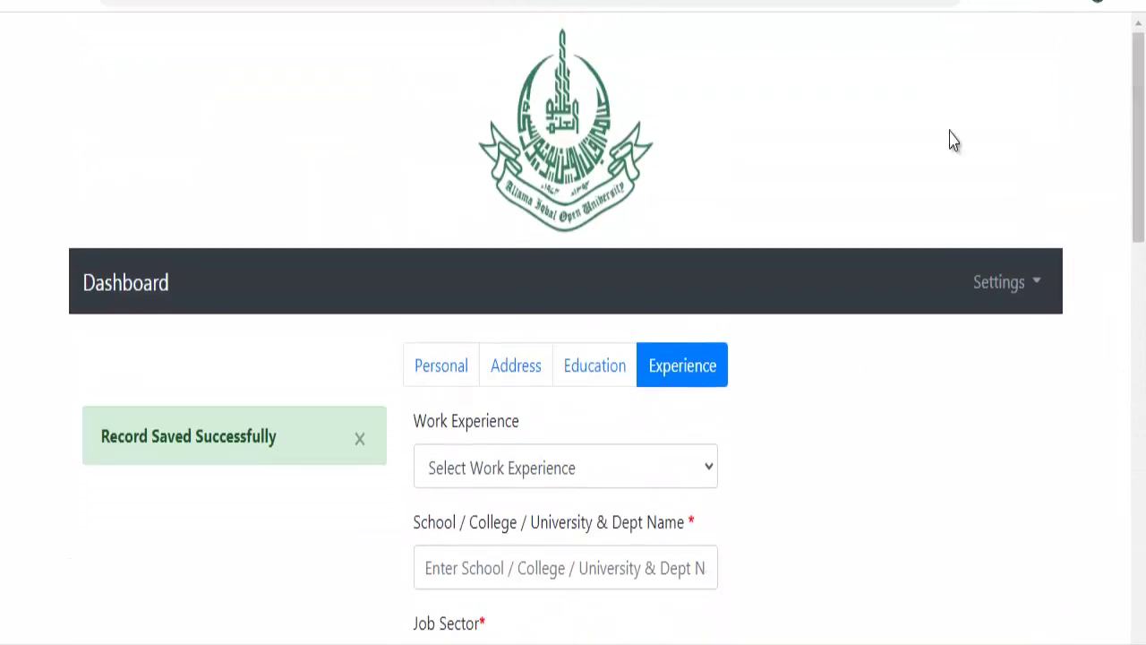
click(126, 287)
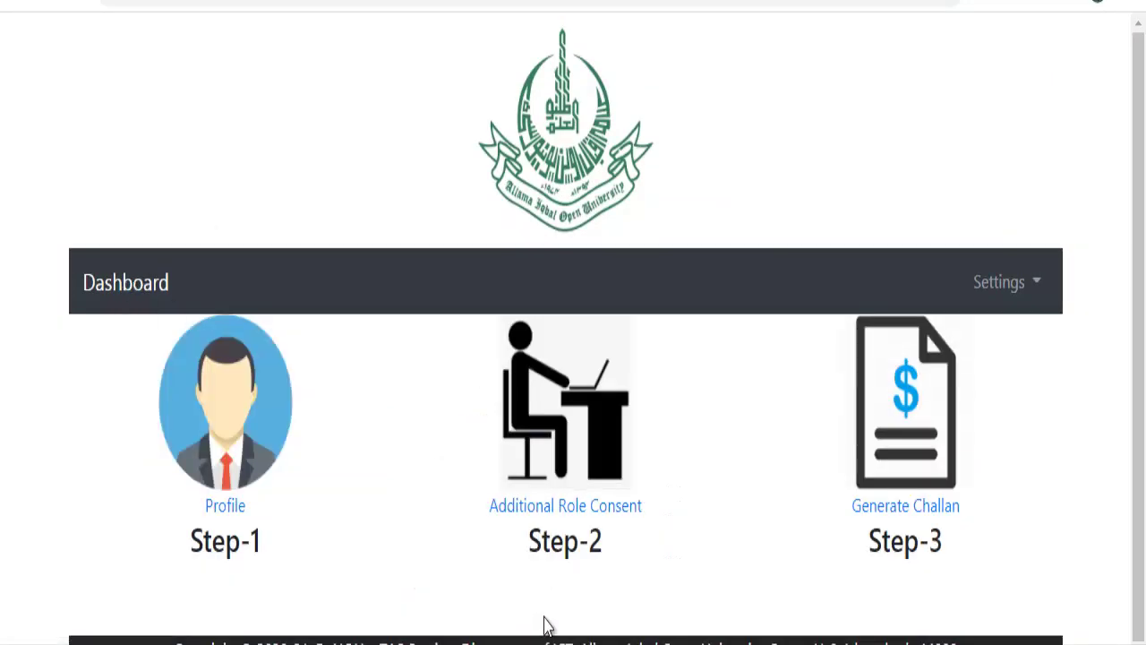
Tick the AIOU Tutor, Head Examiner, Sub-examiner, Superintendent and Deputy Superintendent roles, leaving Invigilator unticked.
click(558, 517)
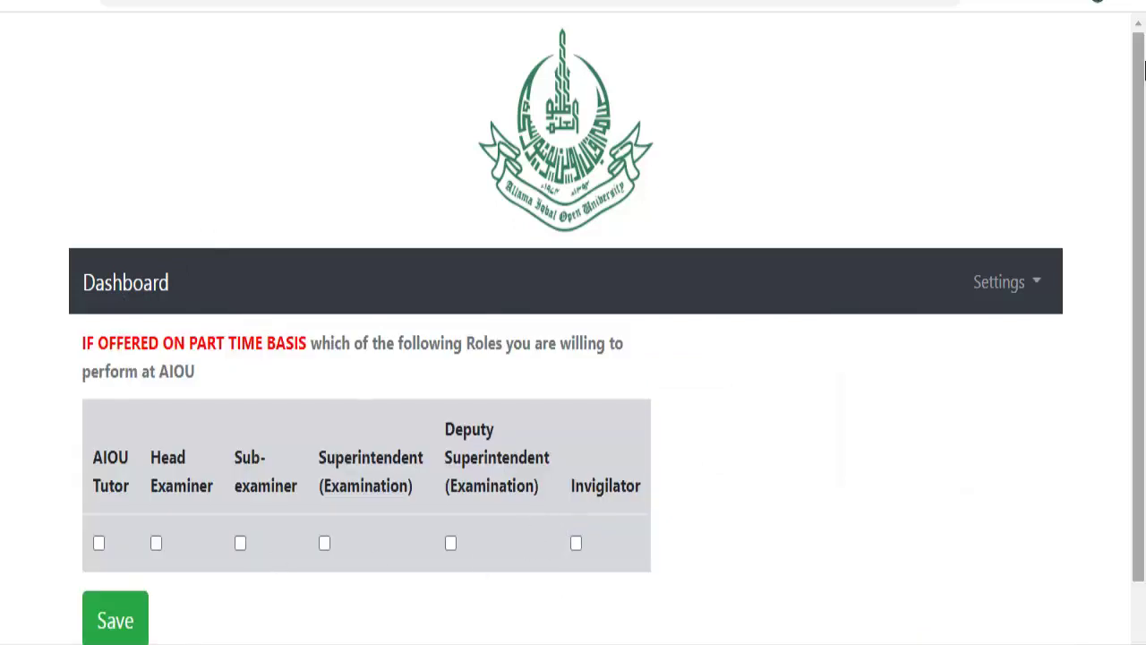
drag(1142, 124, 1138, 188)
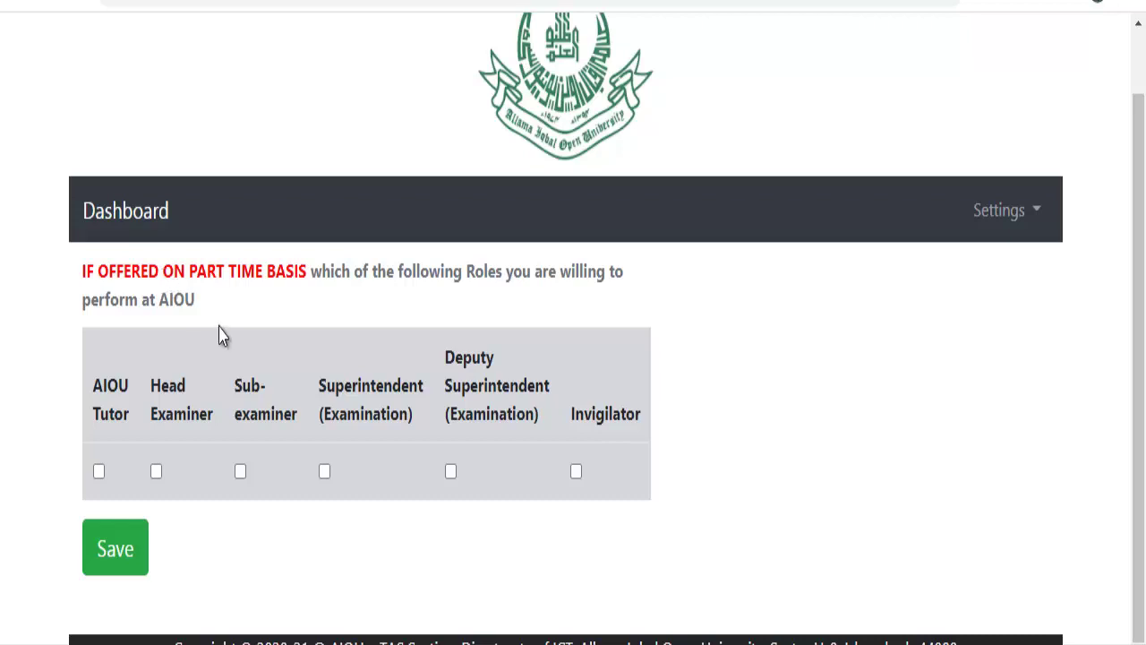
click(100, 475)
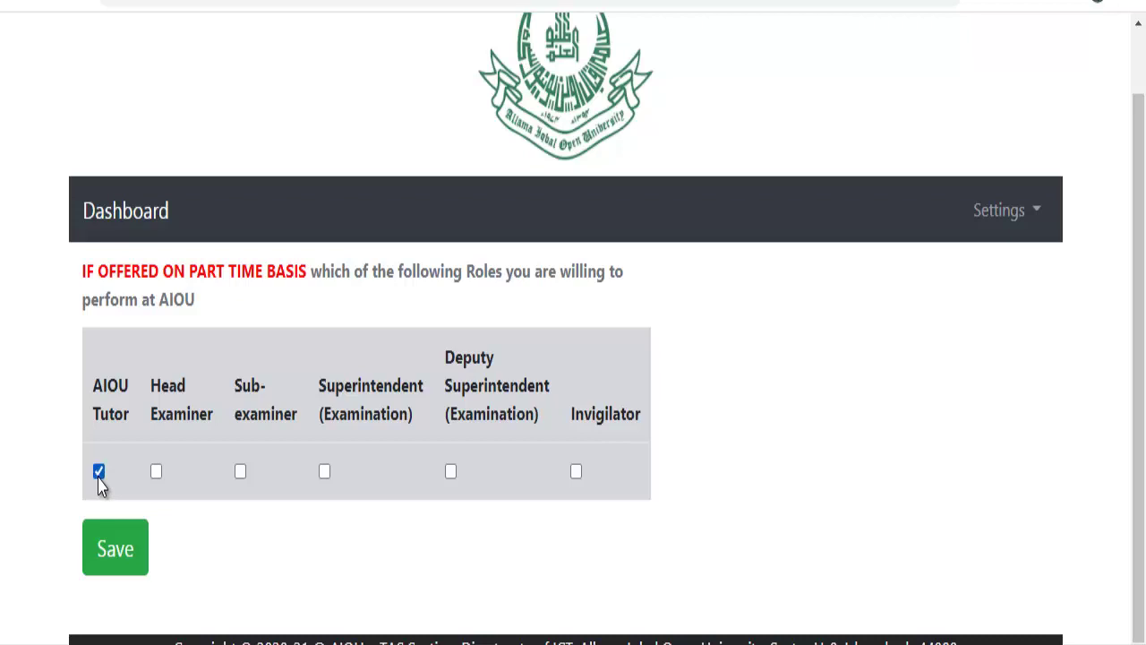
click(156, 475)
click(240, 475)
click(326, 475)
click(450, 476)
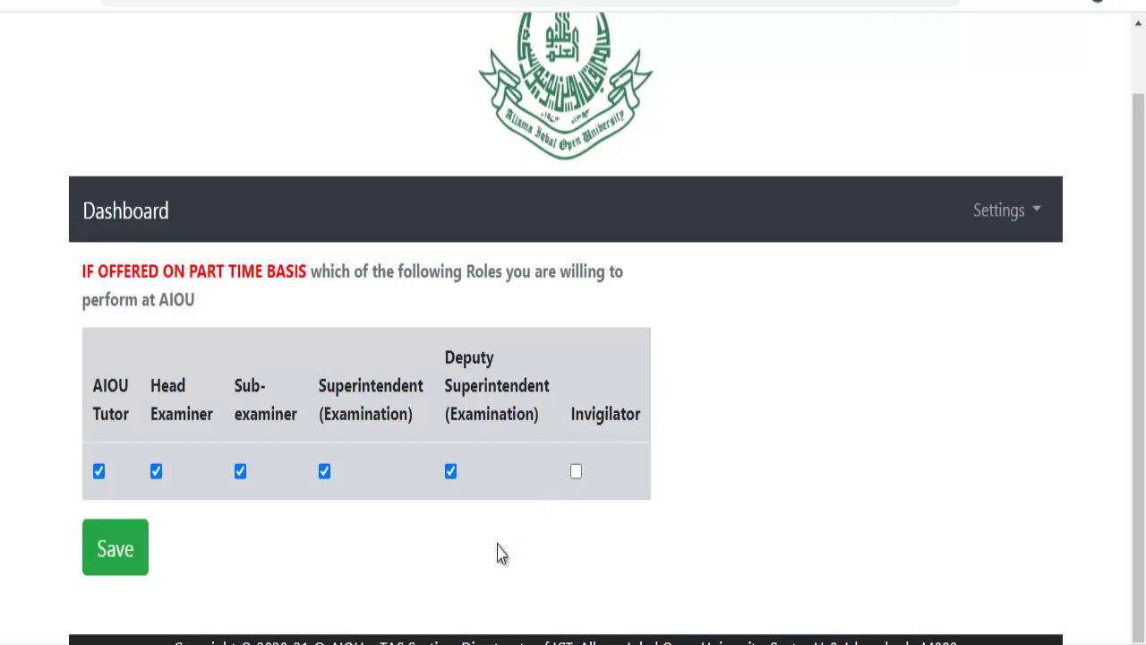
Save the five role consents and return to the dashboard.
click(112, 552)
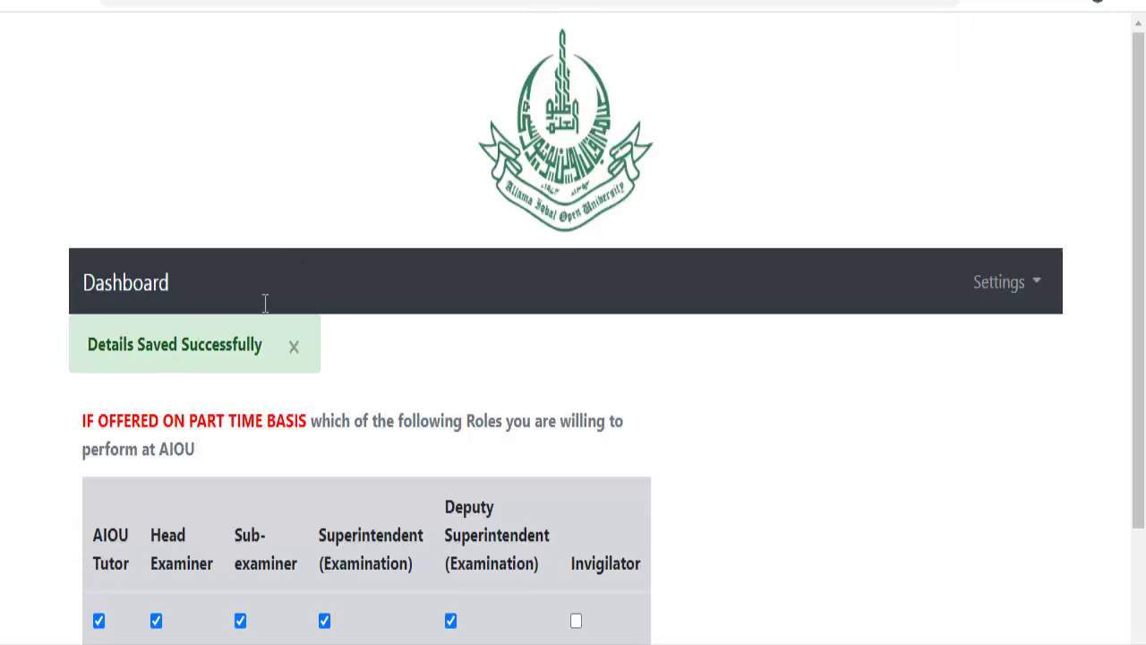
drag(1140, 228, 1070, 519)
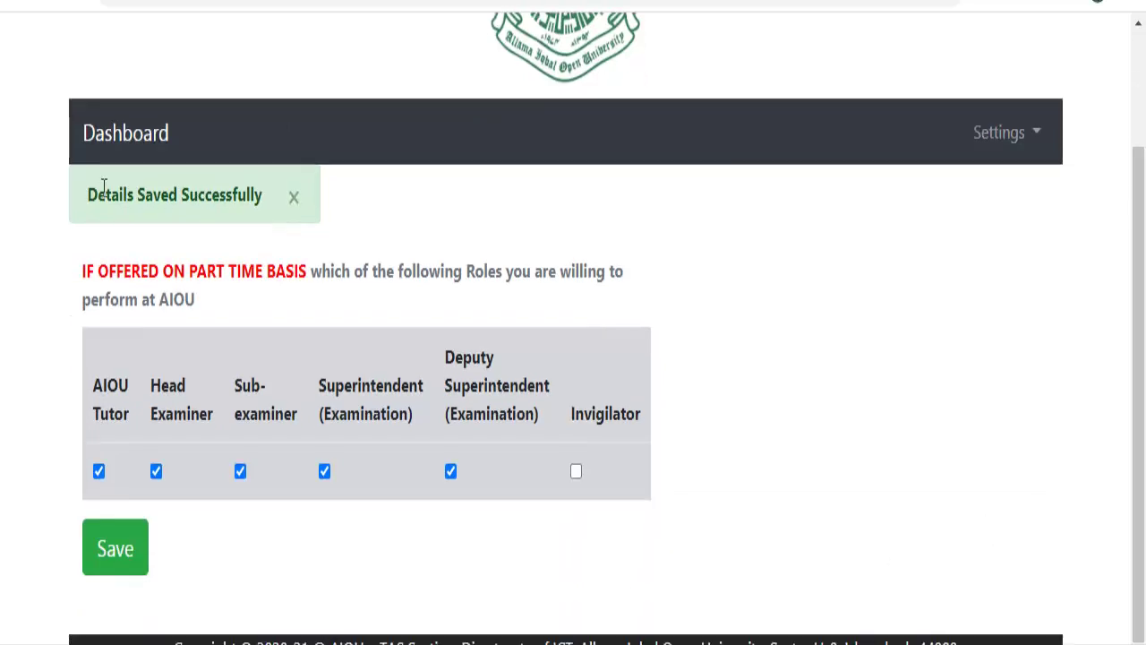
click(101, 131)
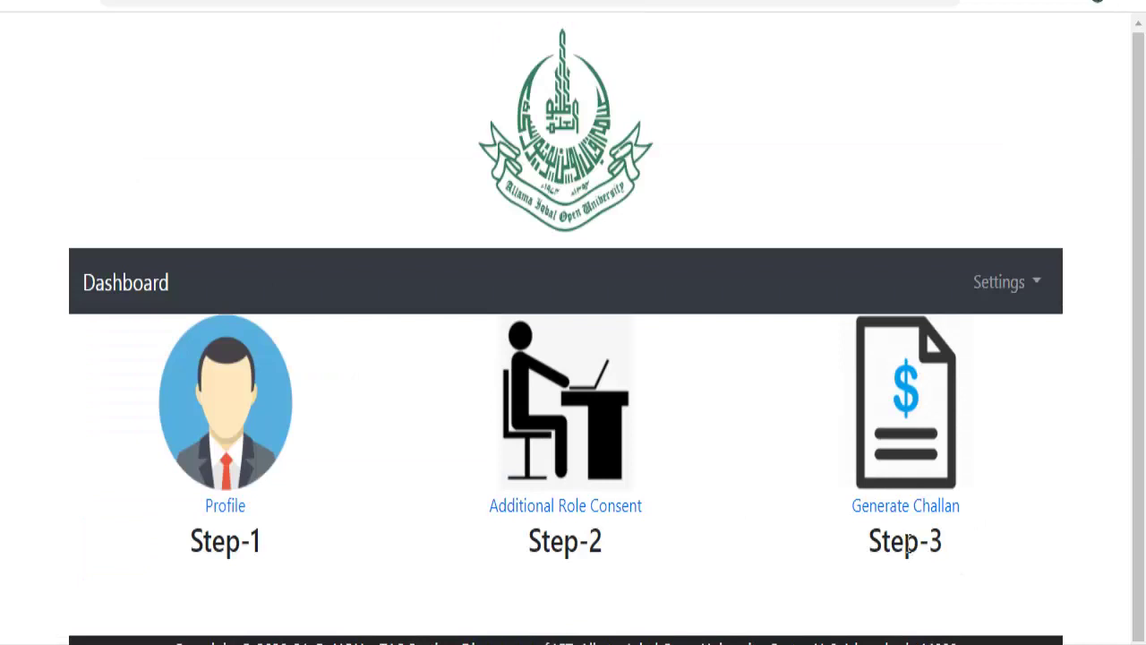
Generate the Rs. 1000 Tutor Registration 2021 fee challan and bring up its Save as PDF print preview.
click(908, 513)
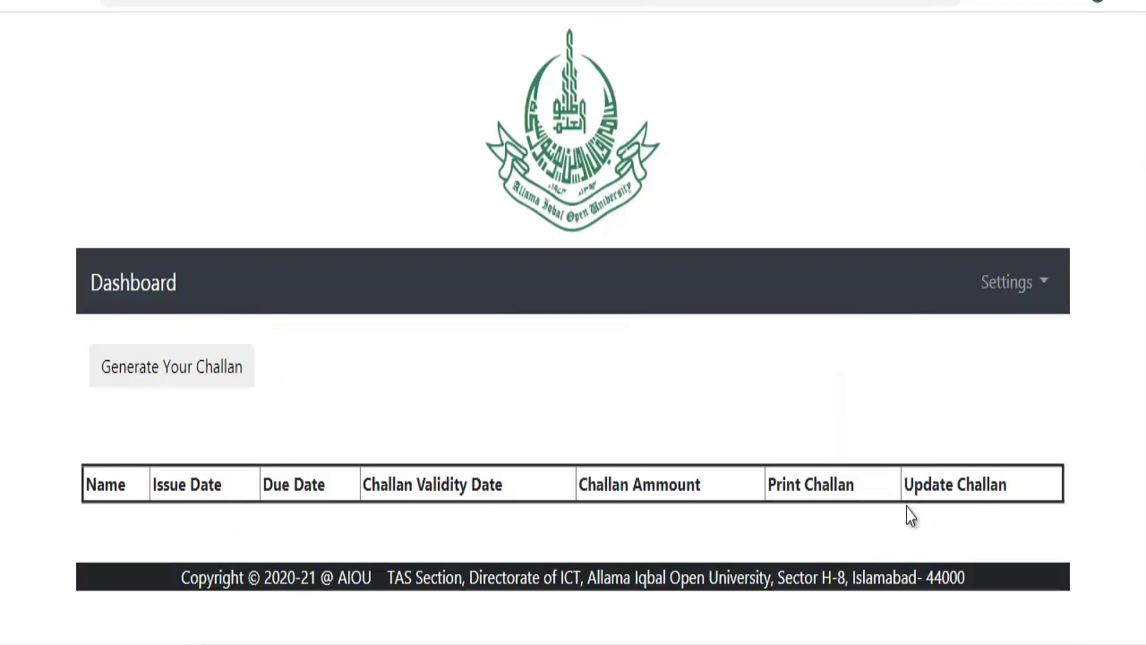
click(171, 376)
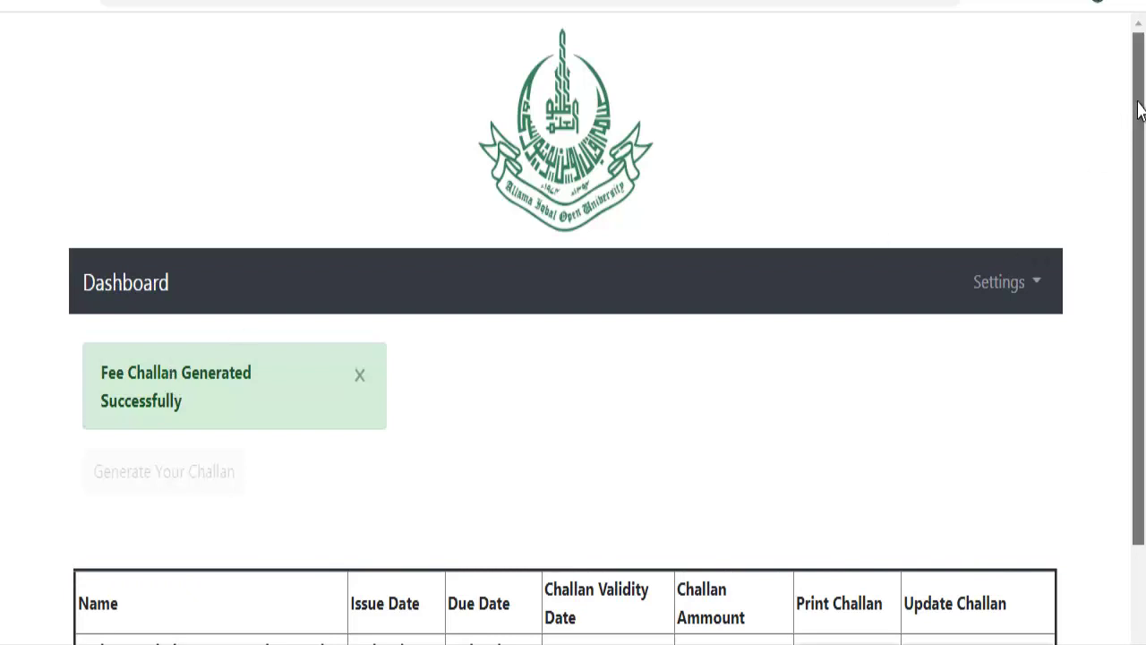
scroll(1134, 110, down, 2)
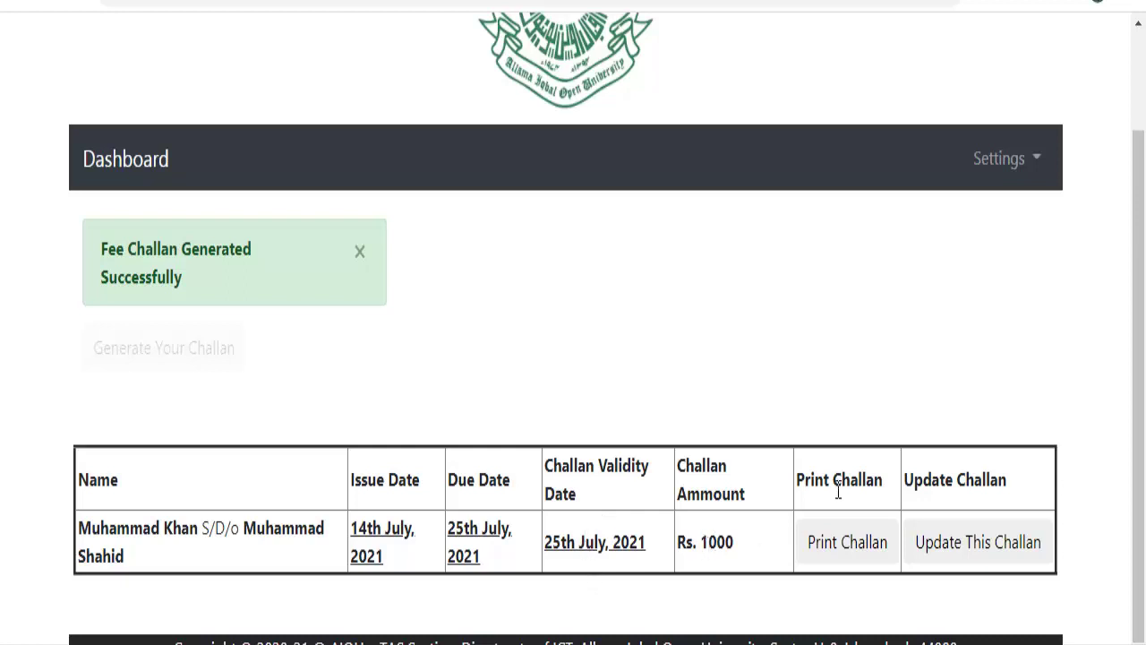
click(847, 547)
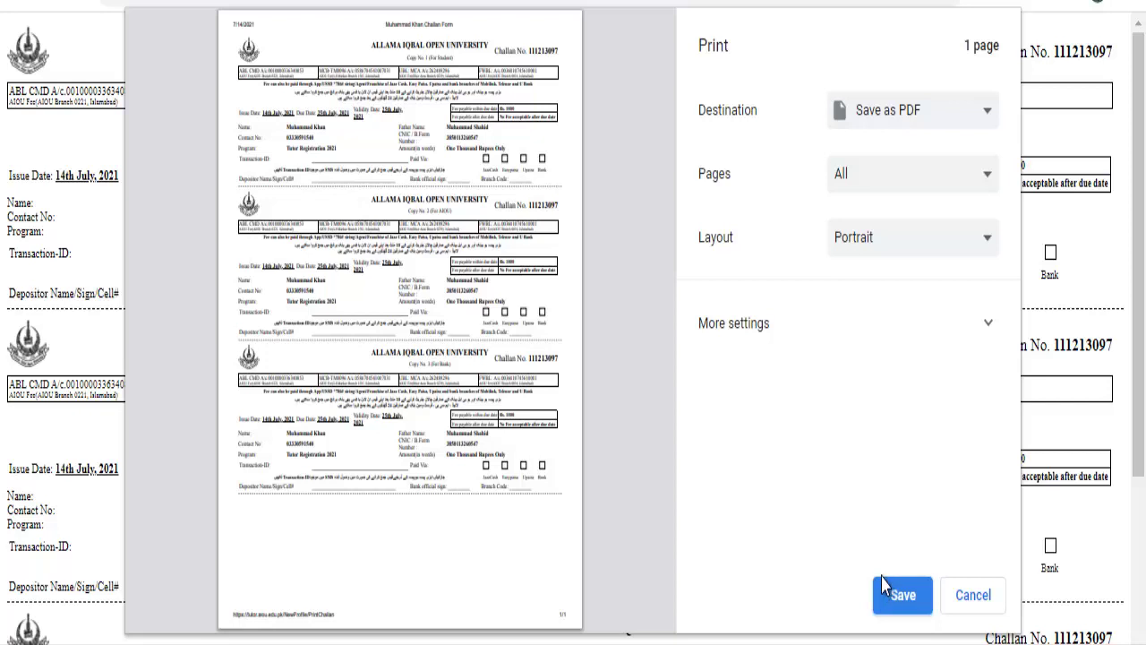
Save the fee challan as a PDF and close the print preview.
click(885, 585)
click(889, 585)
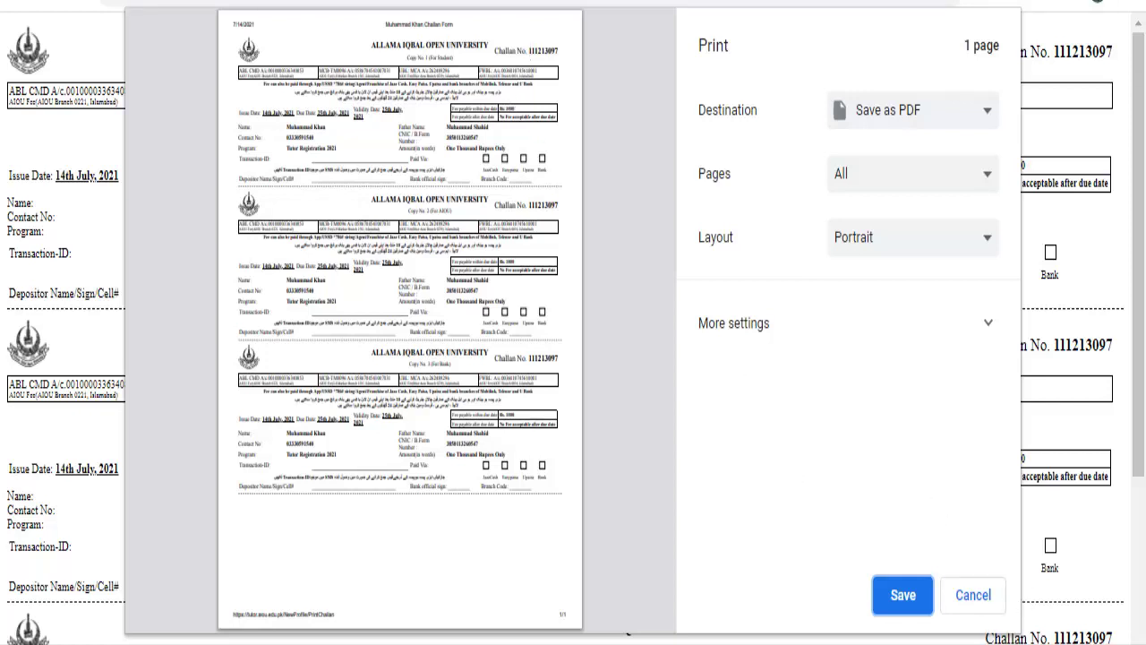
click(954, 600)
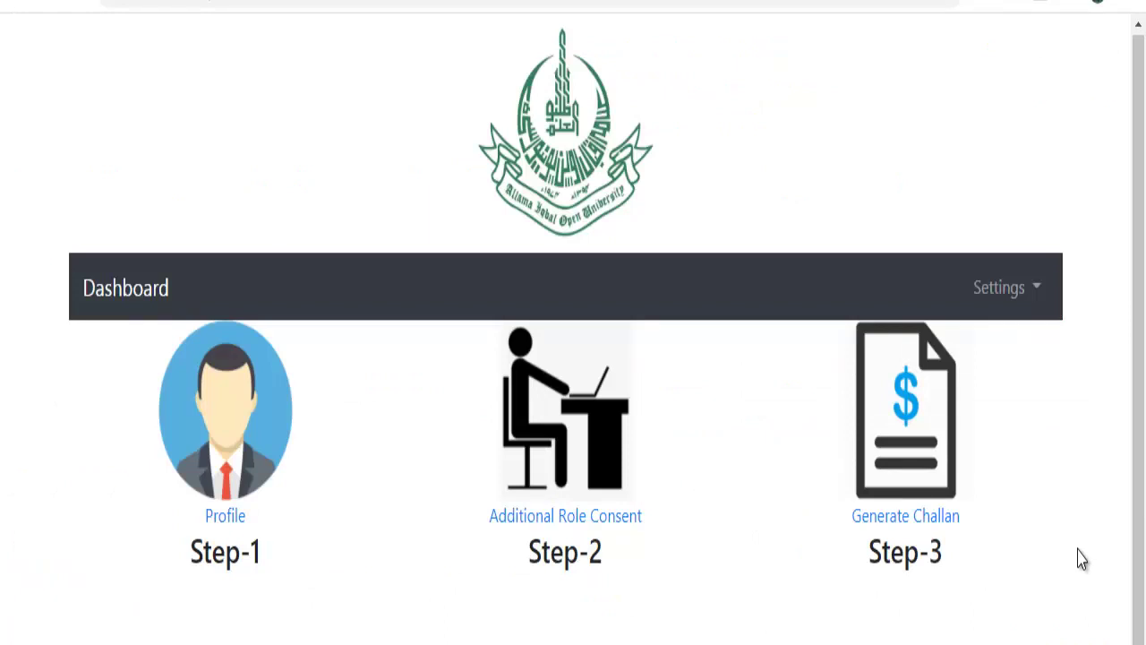
Sign out from the Settings dropdown, leaving the Sign In page showing.
click(1028, 295)
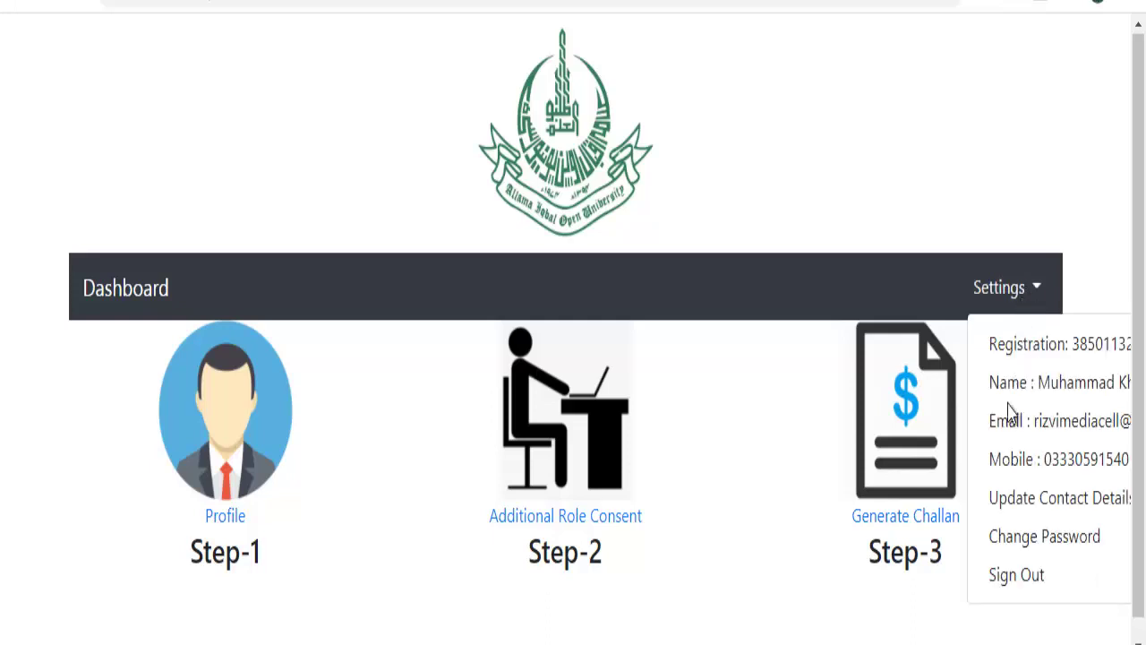
scroll(573, 403, right, 2)
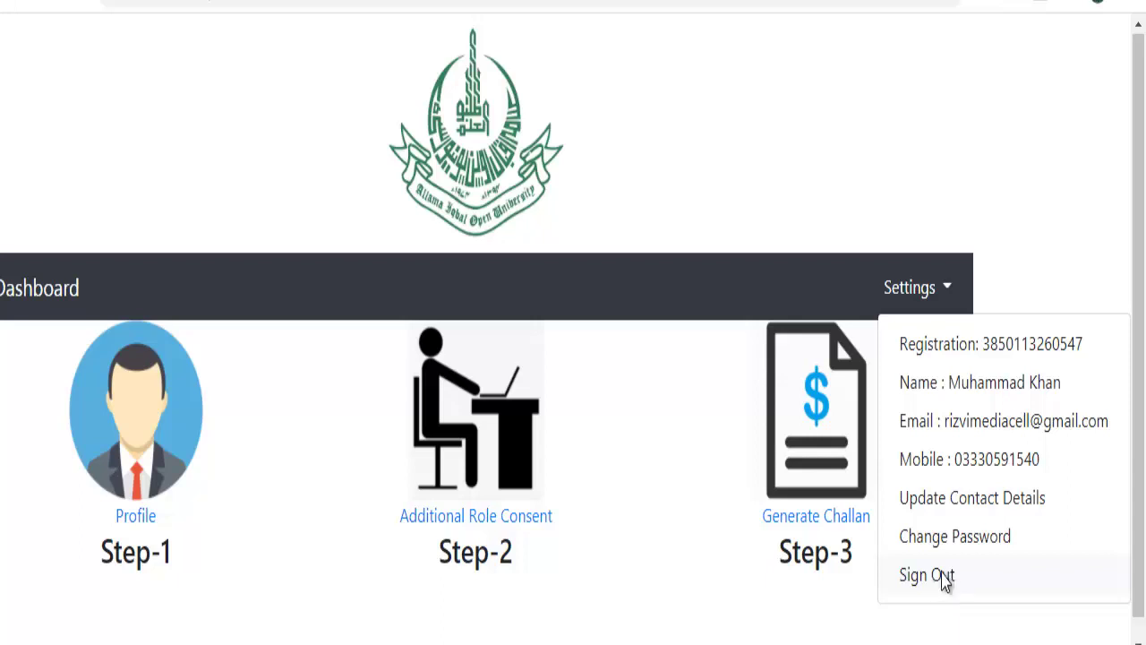
click(943, 578)
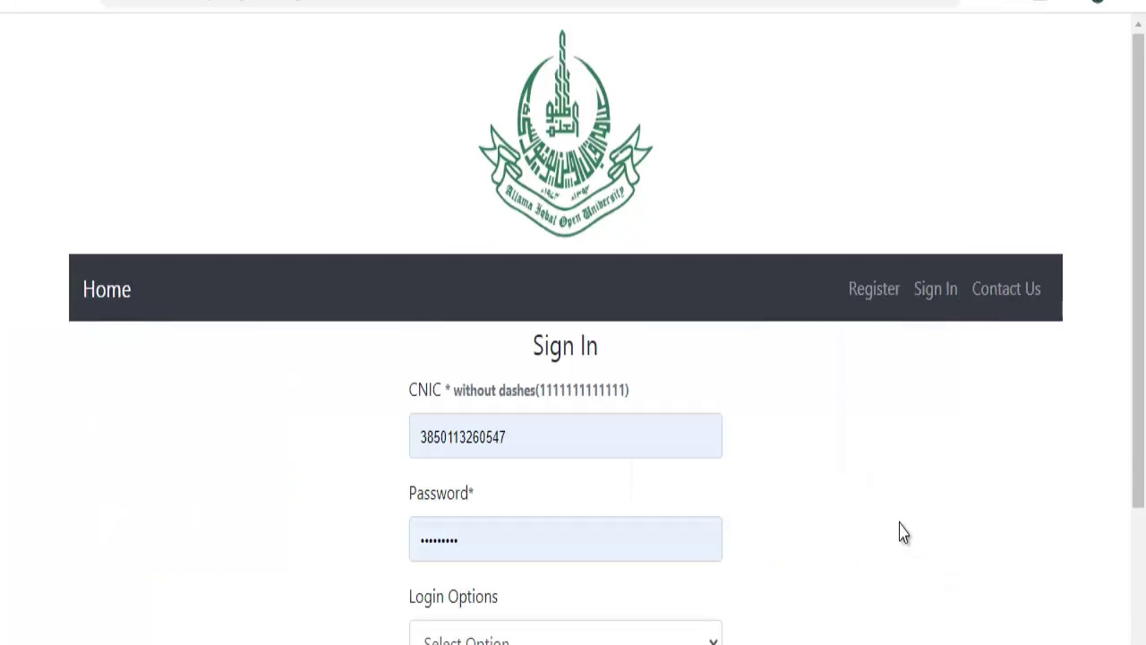